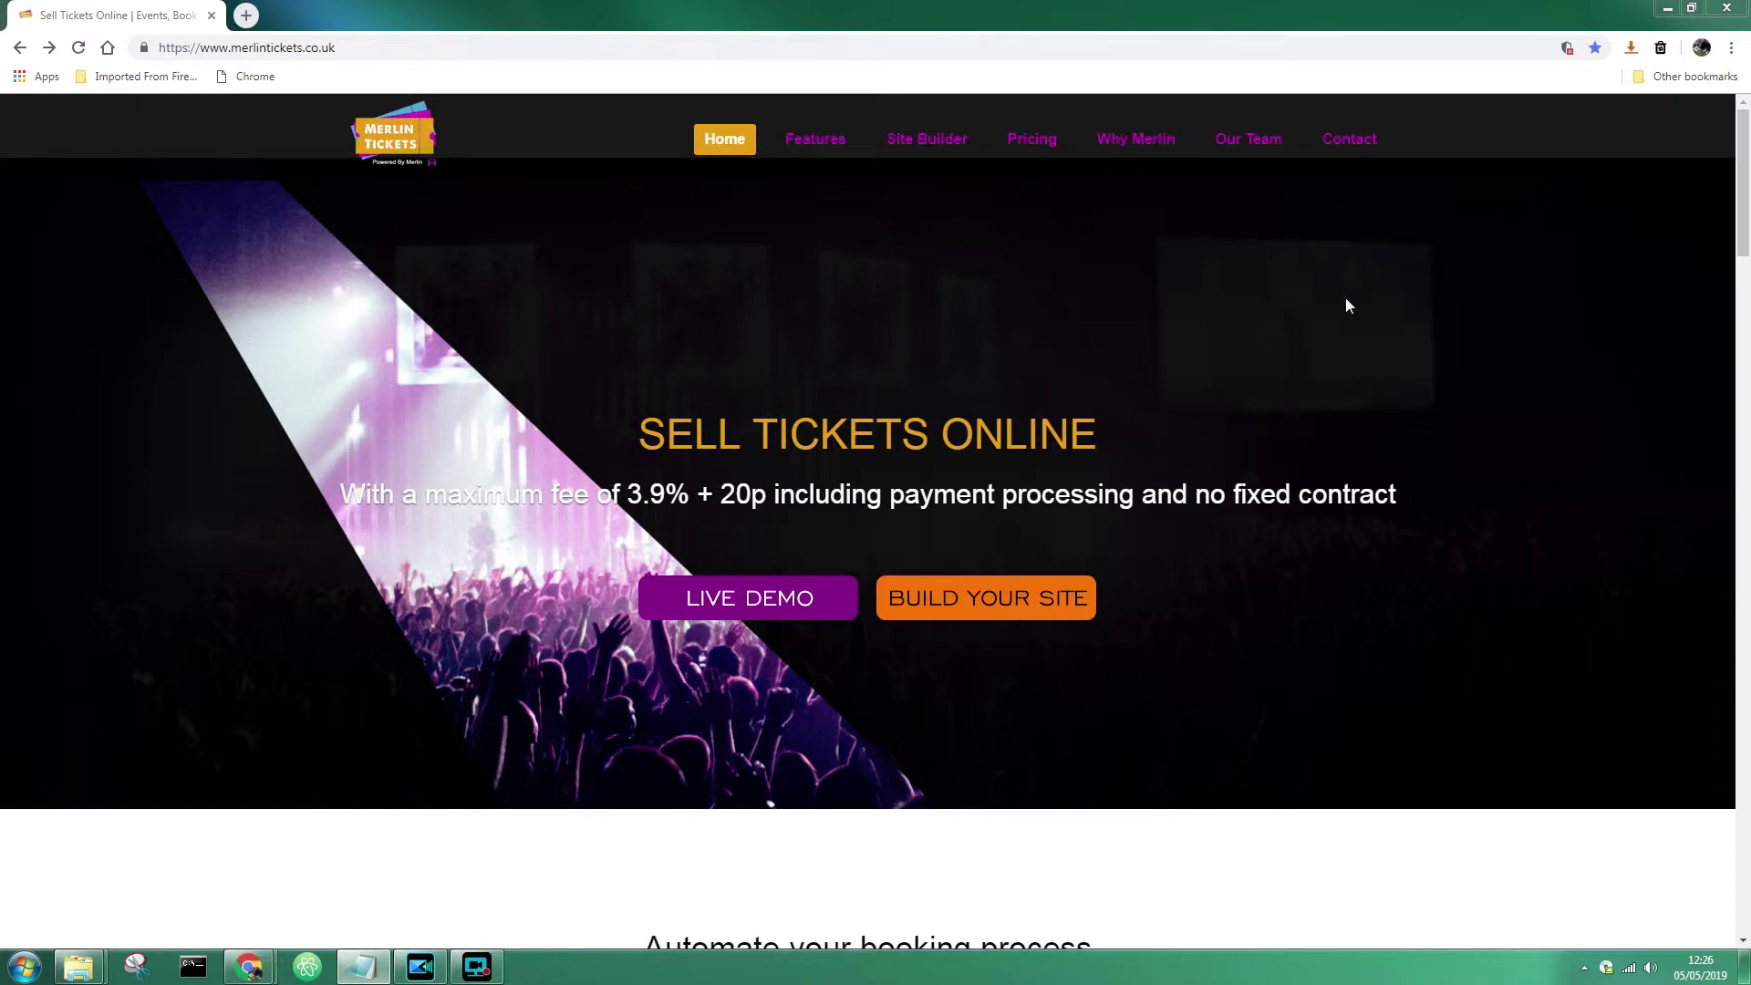
# - Scroll the merlintickets.co.uk home page to review the 3.9% + 20p, no-contract offer
pyautogui.moveTo(1737, 203)
pyautogui.mouseDown()
pyautogui.moveTo(1738, 685)
pyautogui.moveTo(1738, 233)
pyautogui.mouseUp()
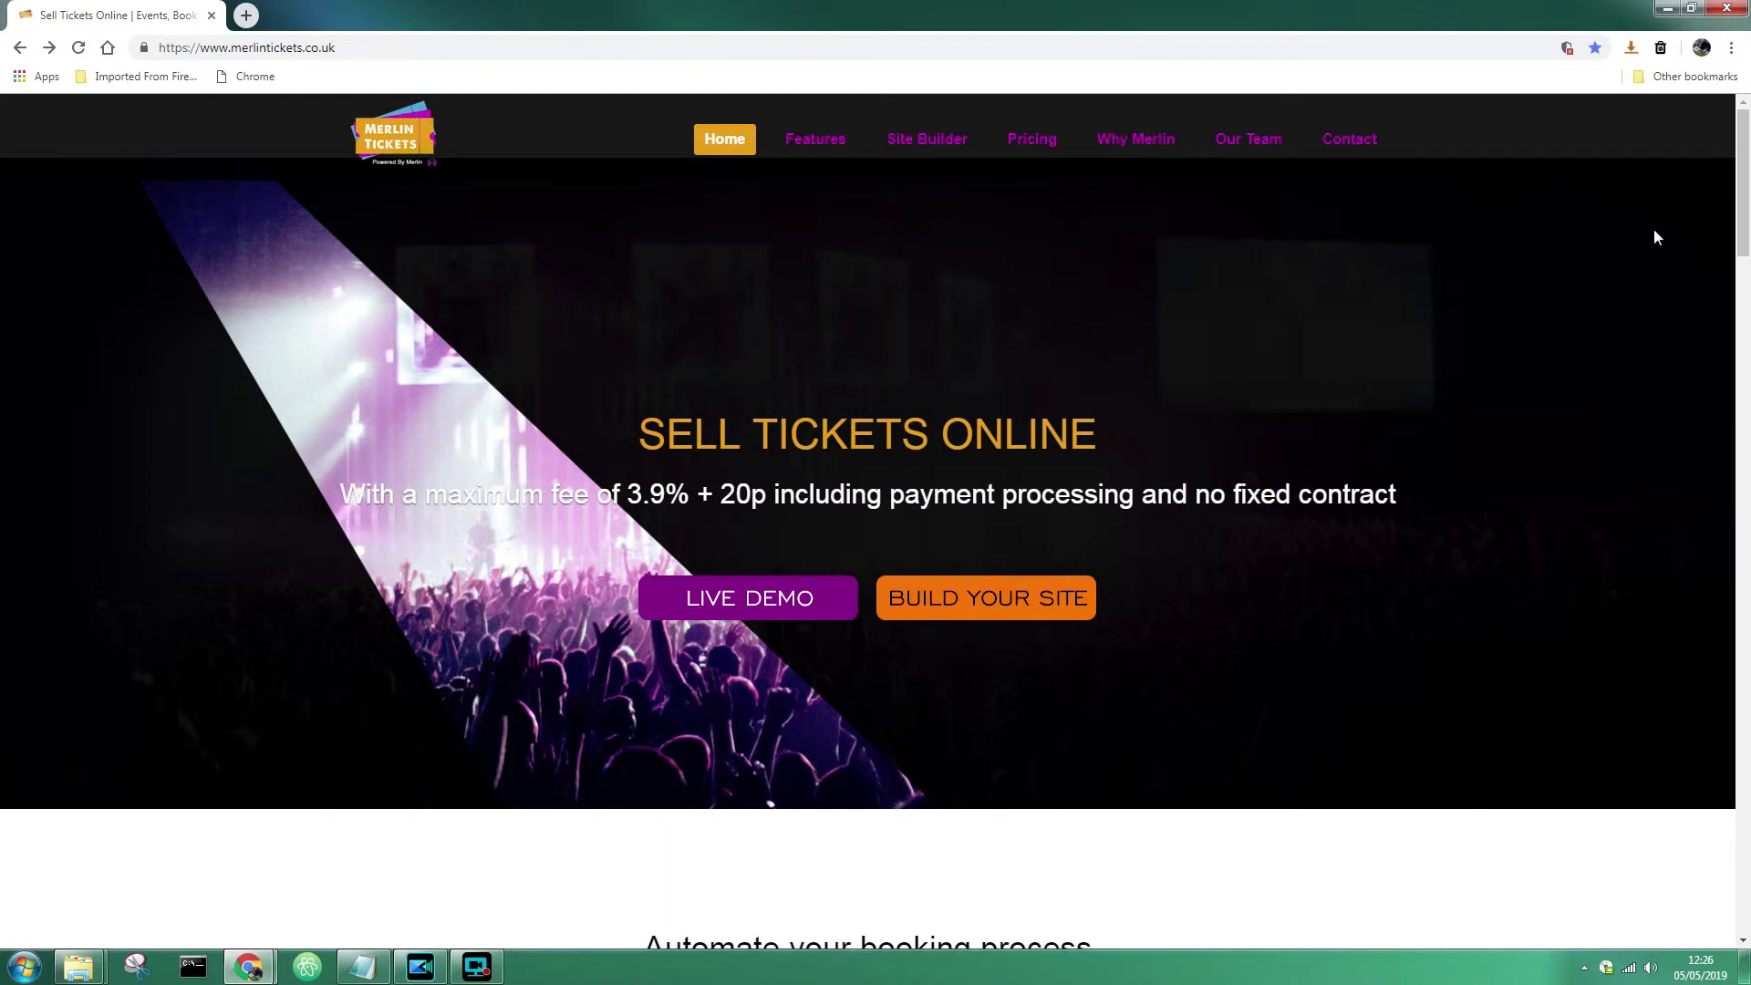
# - Go to the Site Builder page and bring the 'Create your ticketing site now!' form into view
pyautogui.click(939, 151)
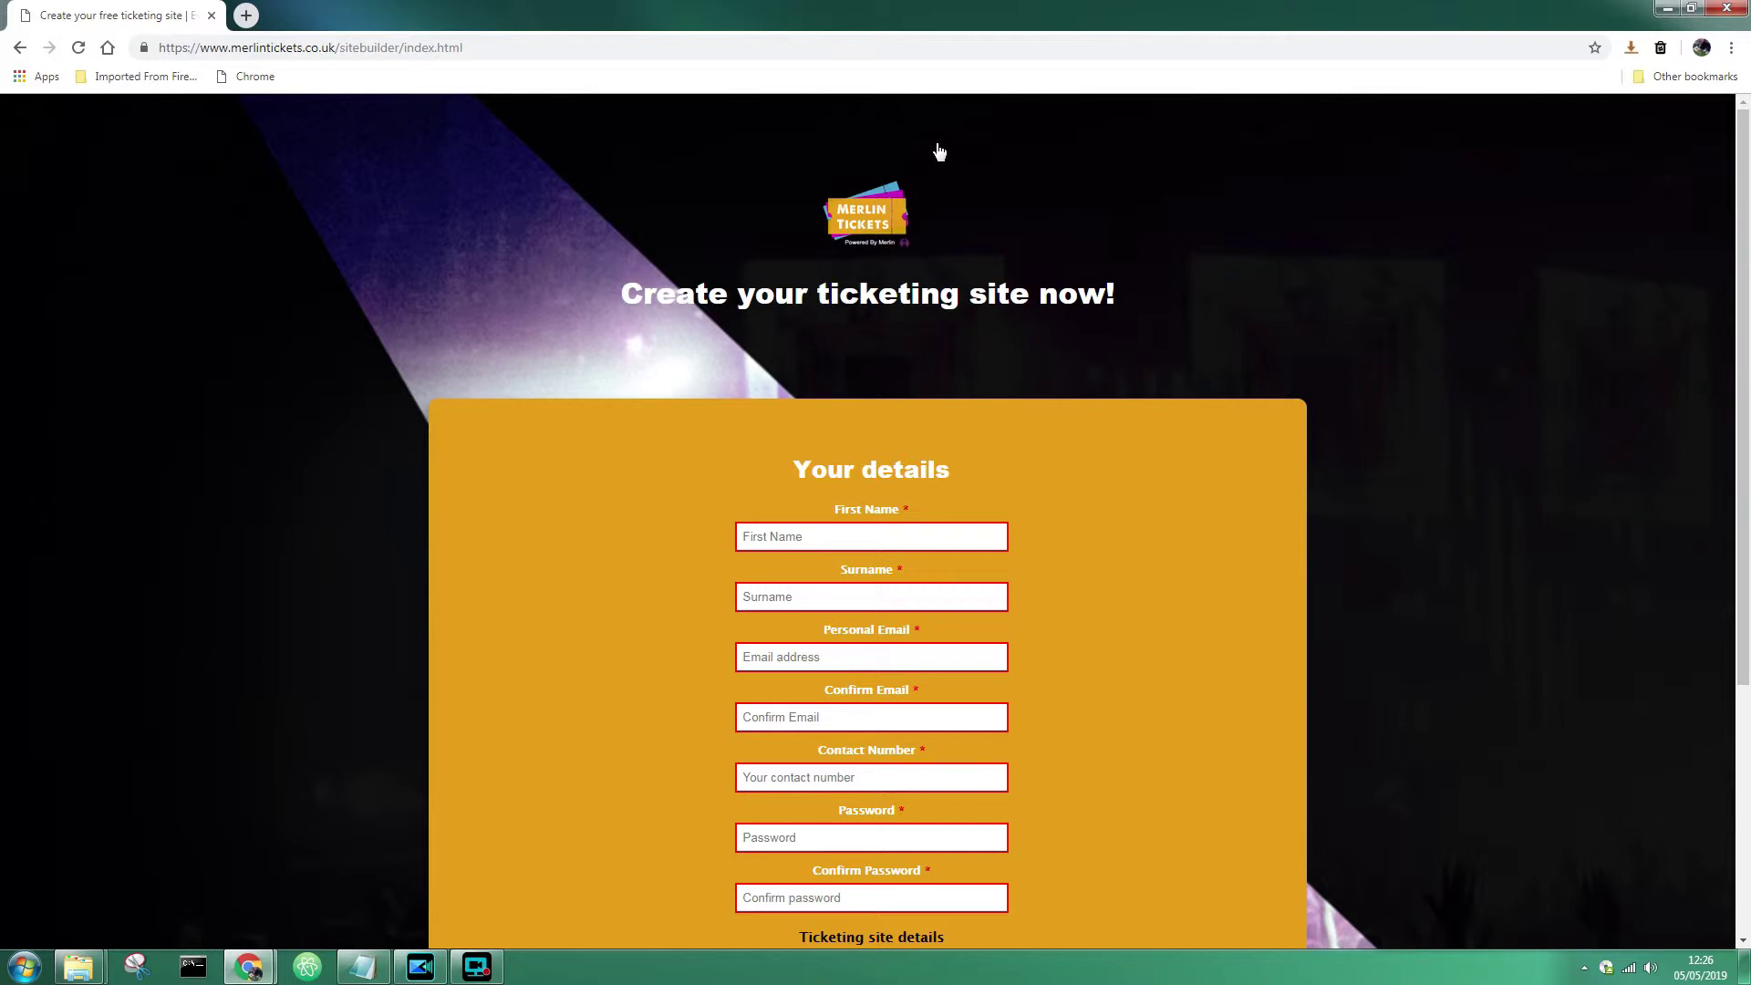
pyautogui.scroll(-2, 1148, 418)
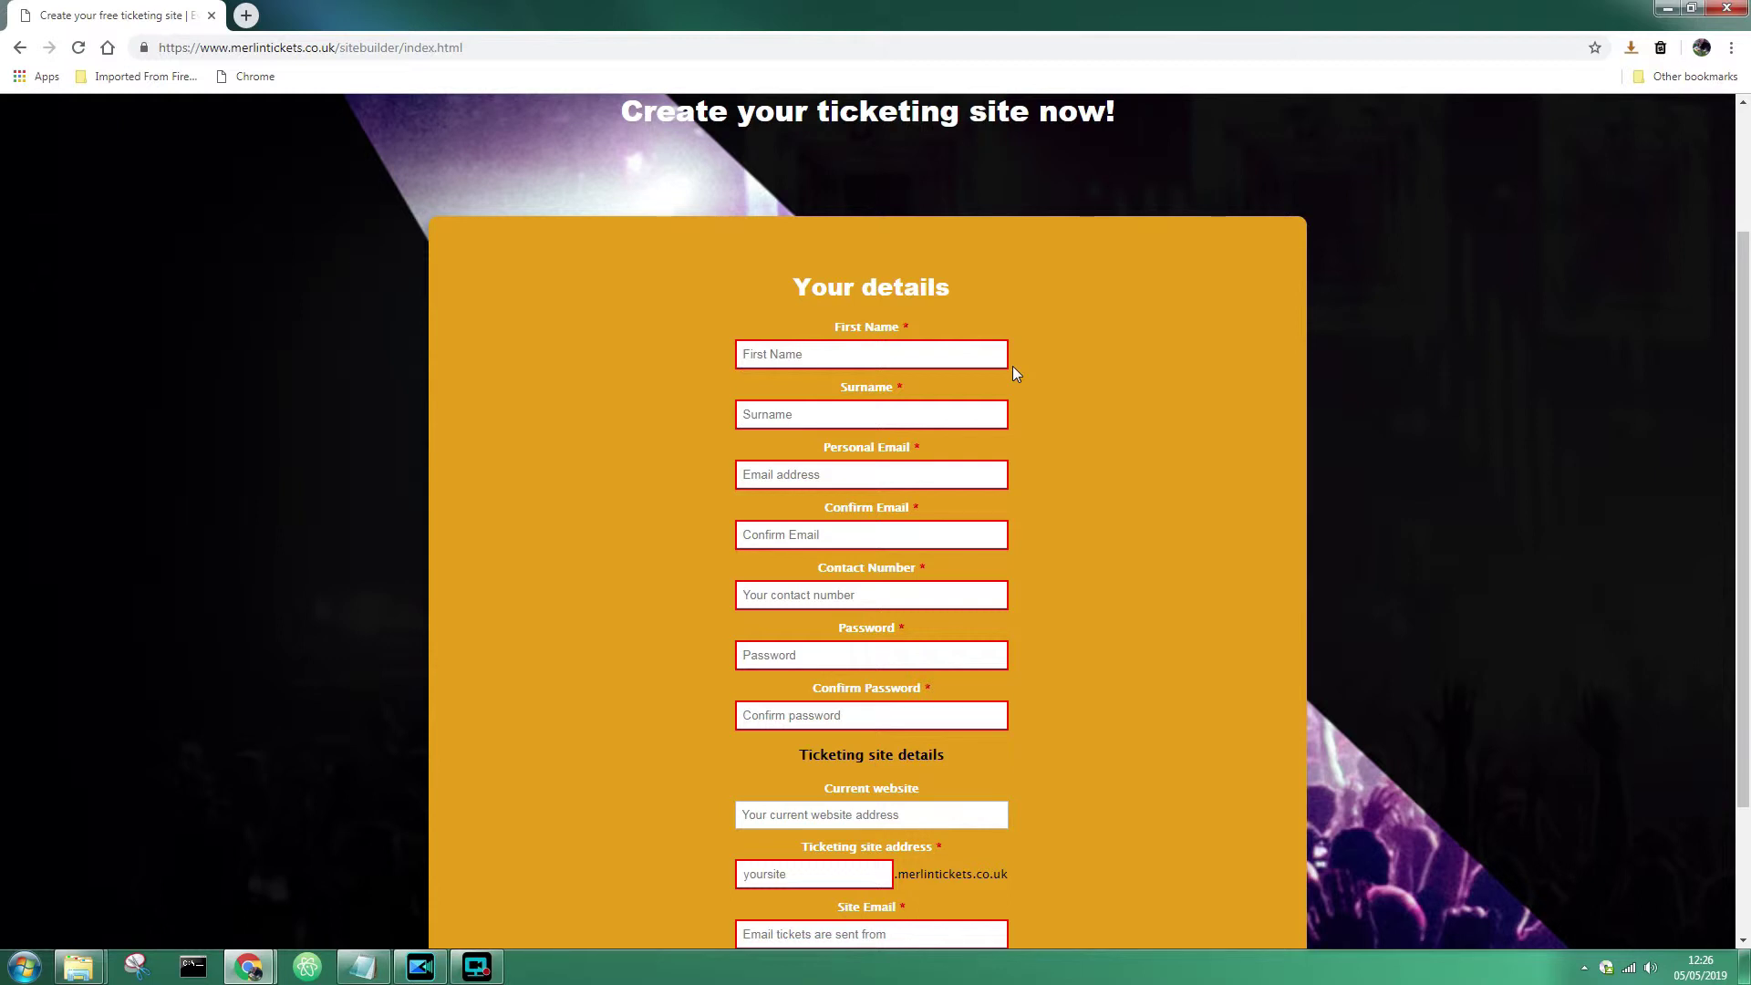
# - Enter the user's first name and surname in the sign-up form
pyautogui.click(978, 352)
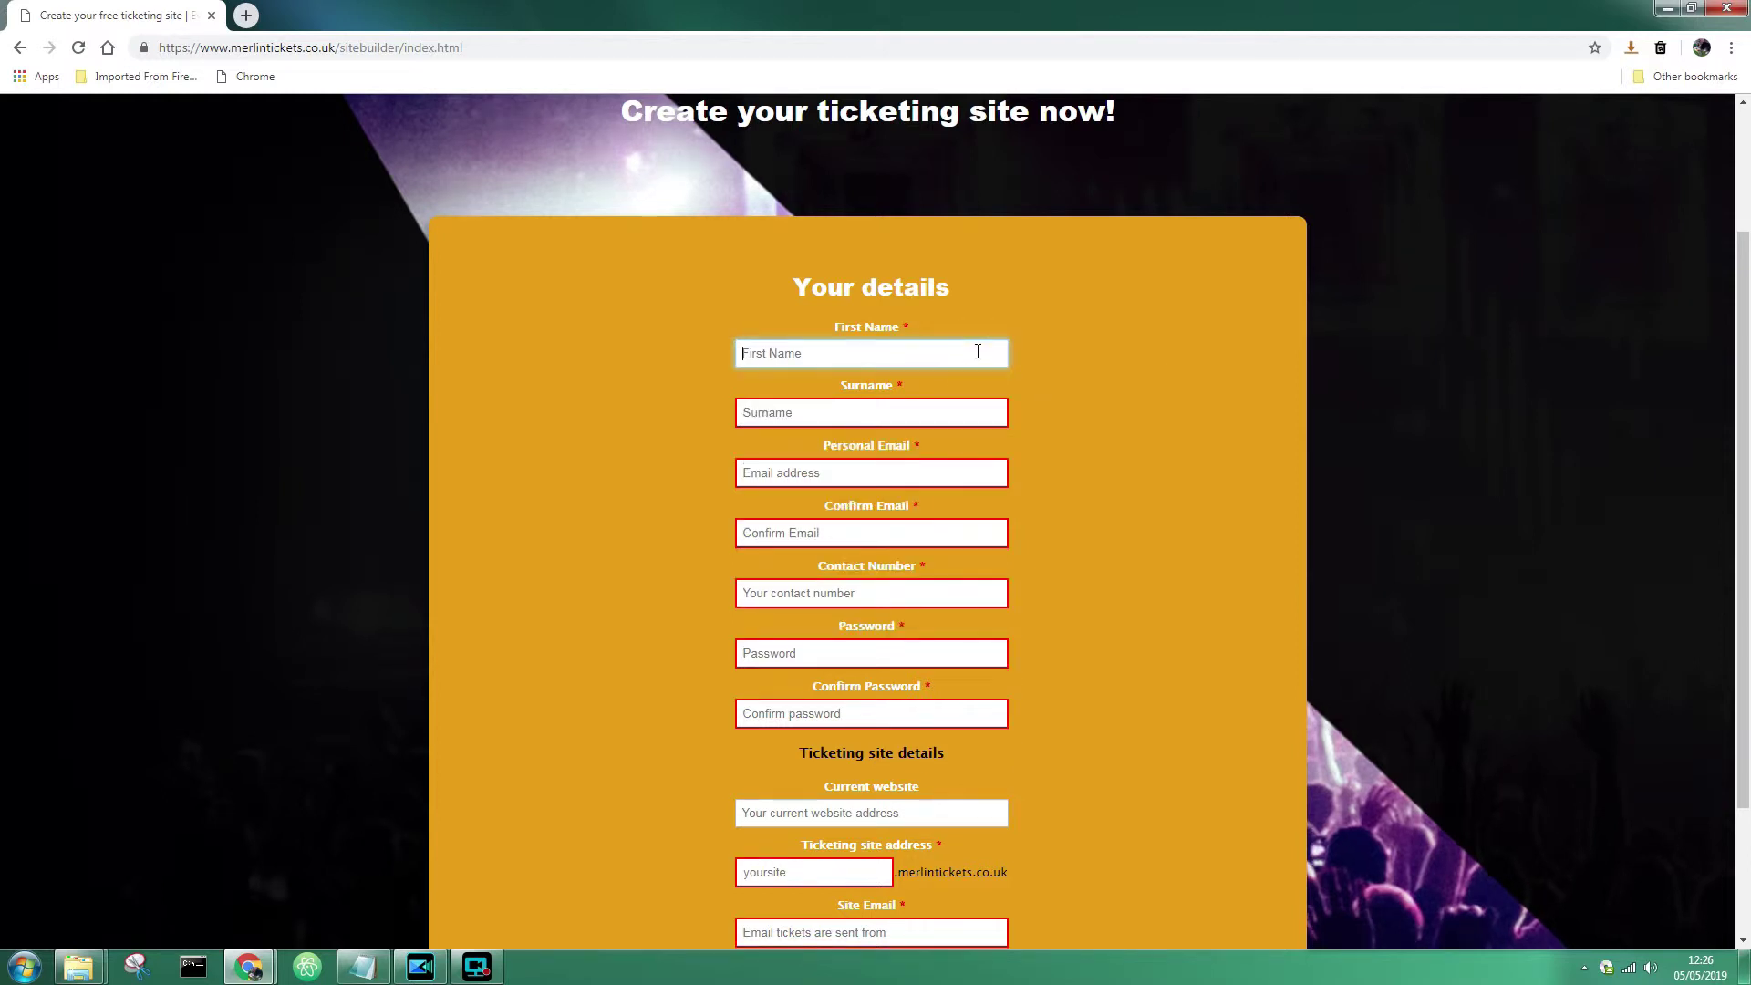
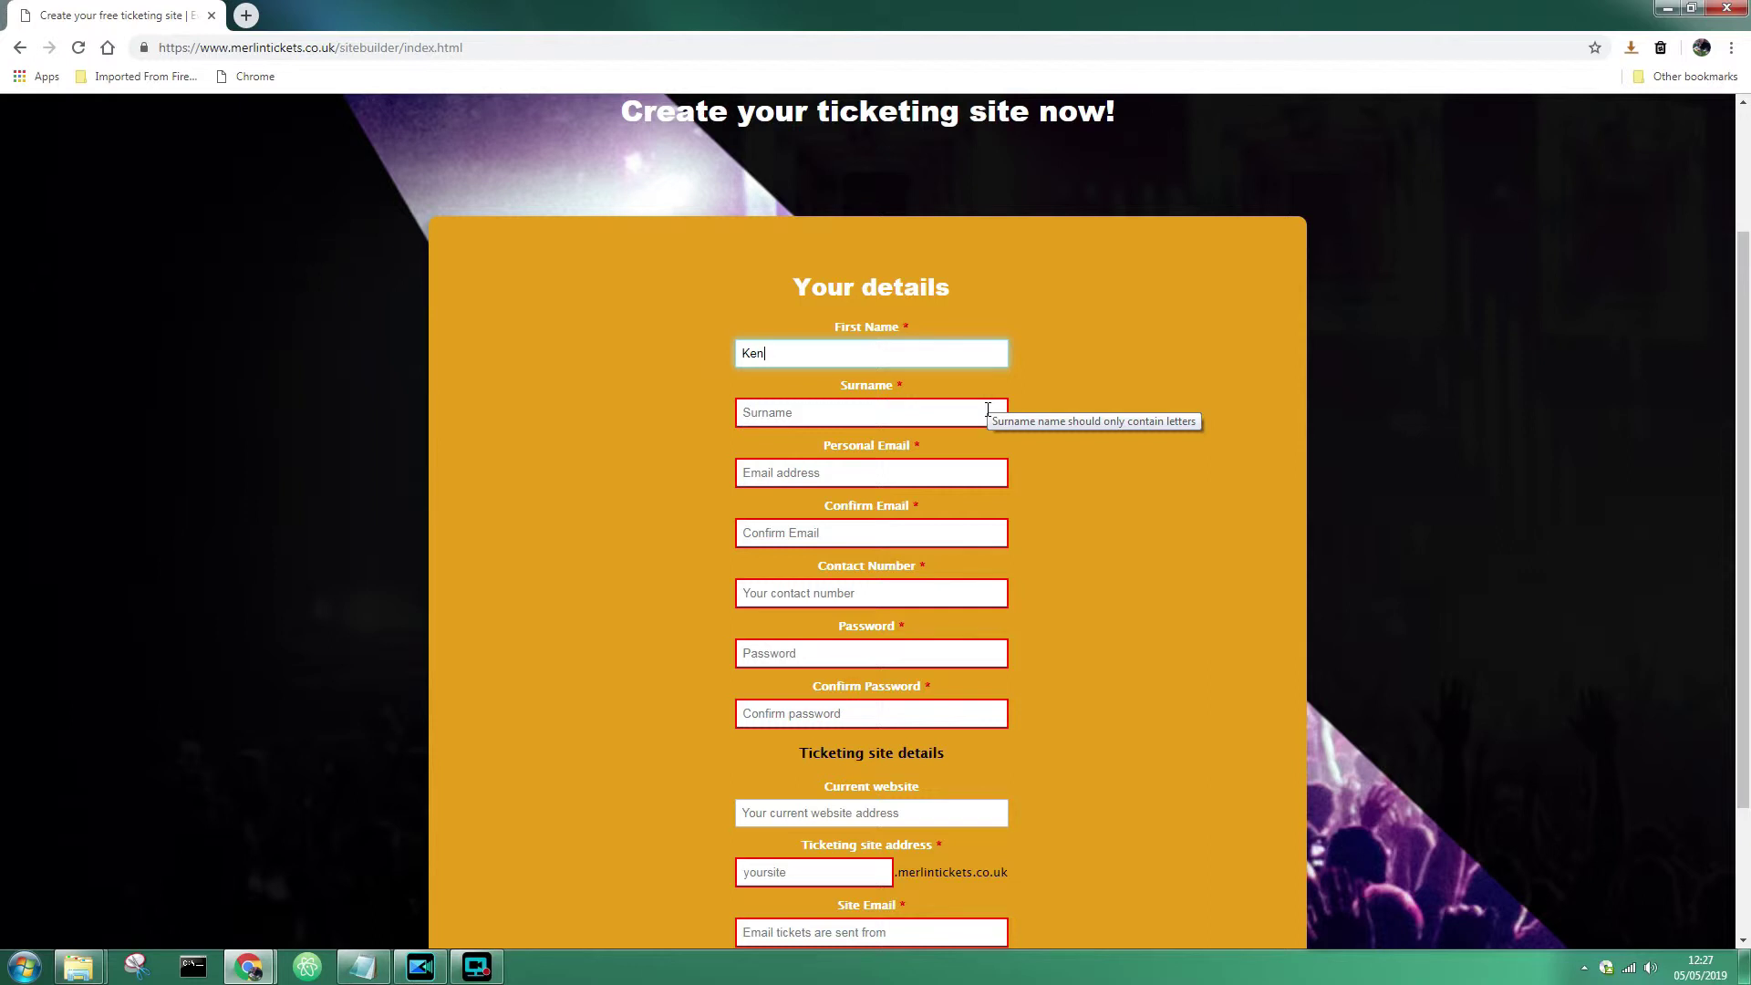
pyautogui.click(985, 411)
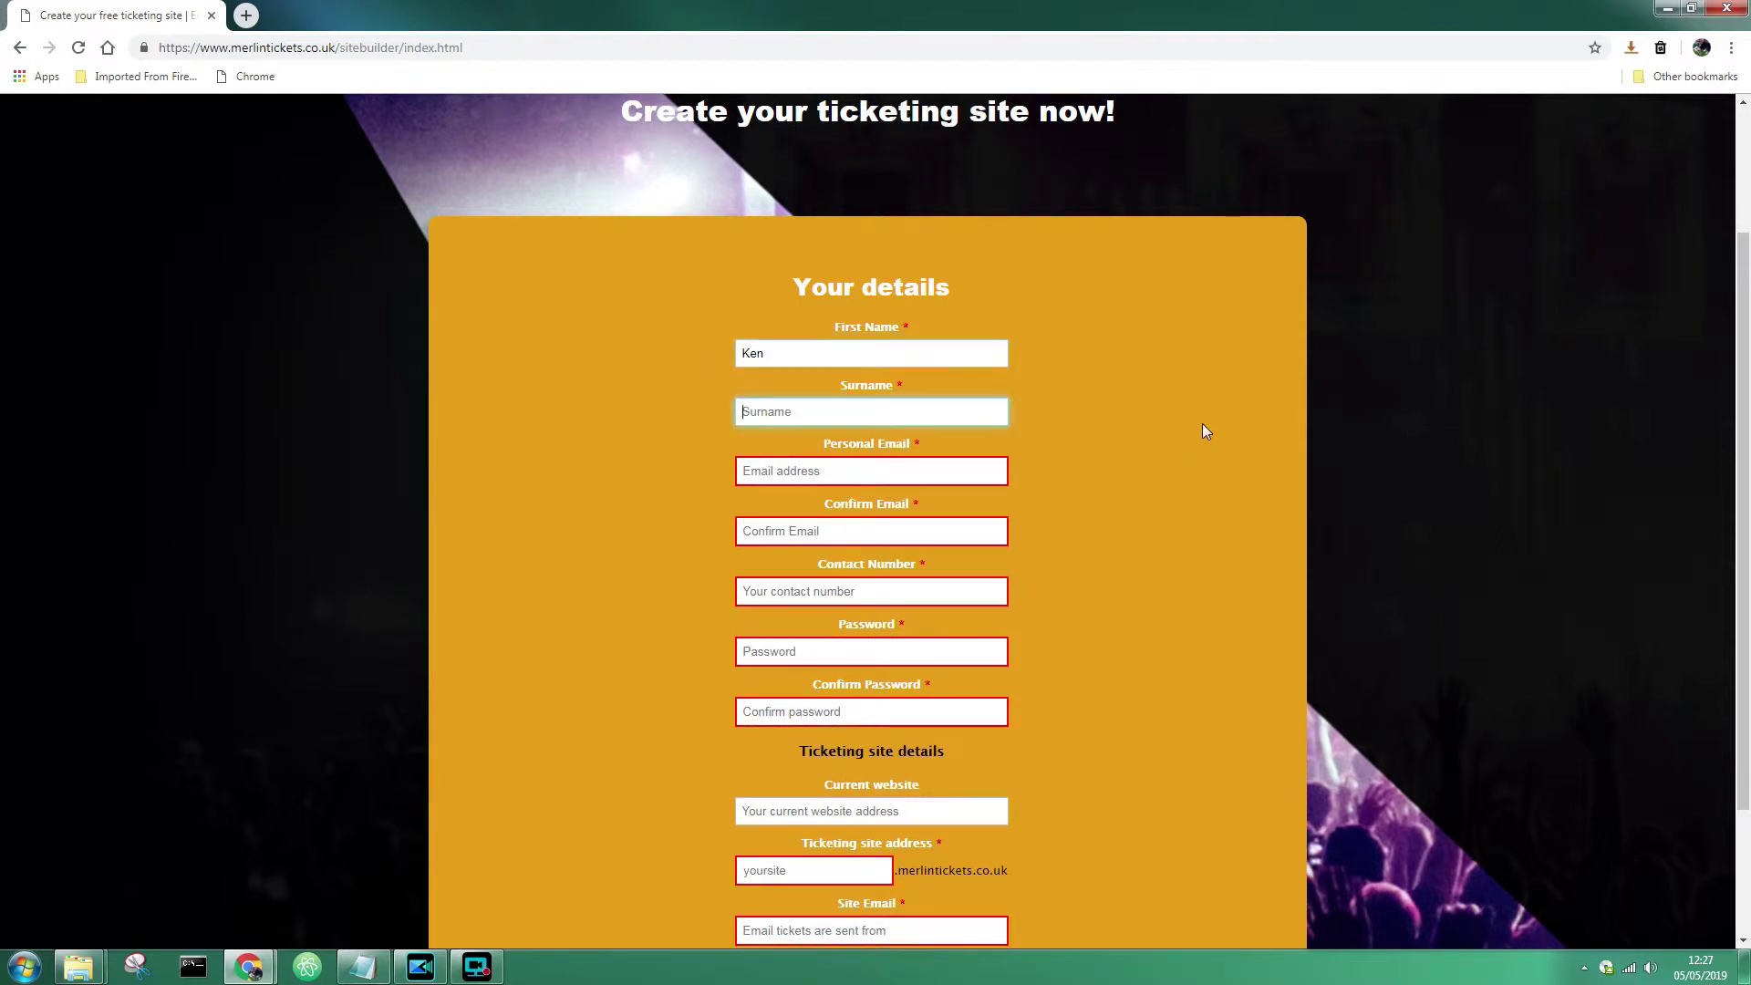
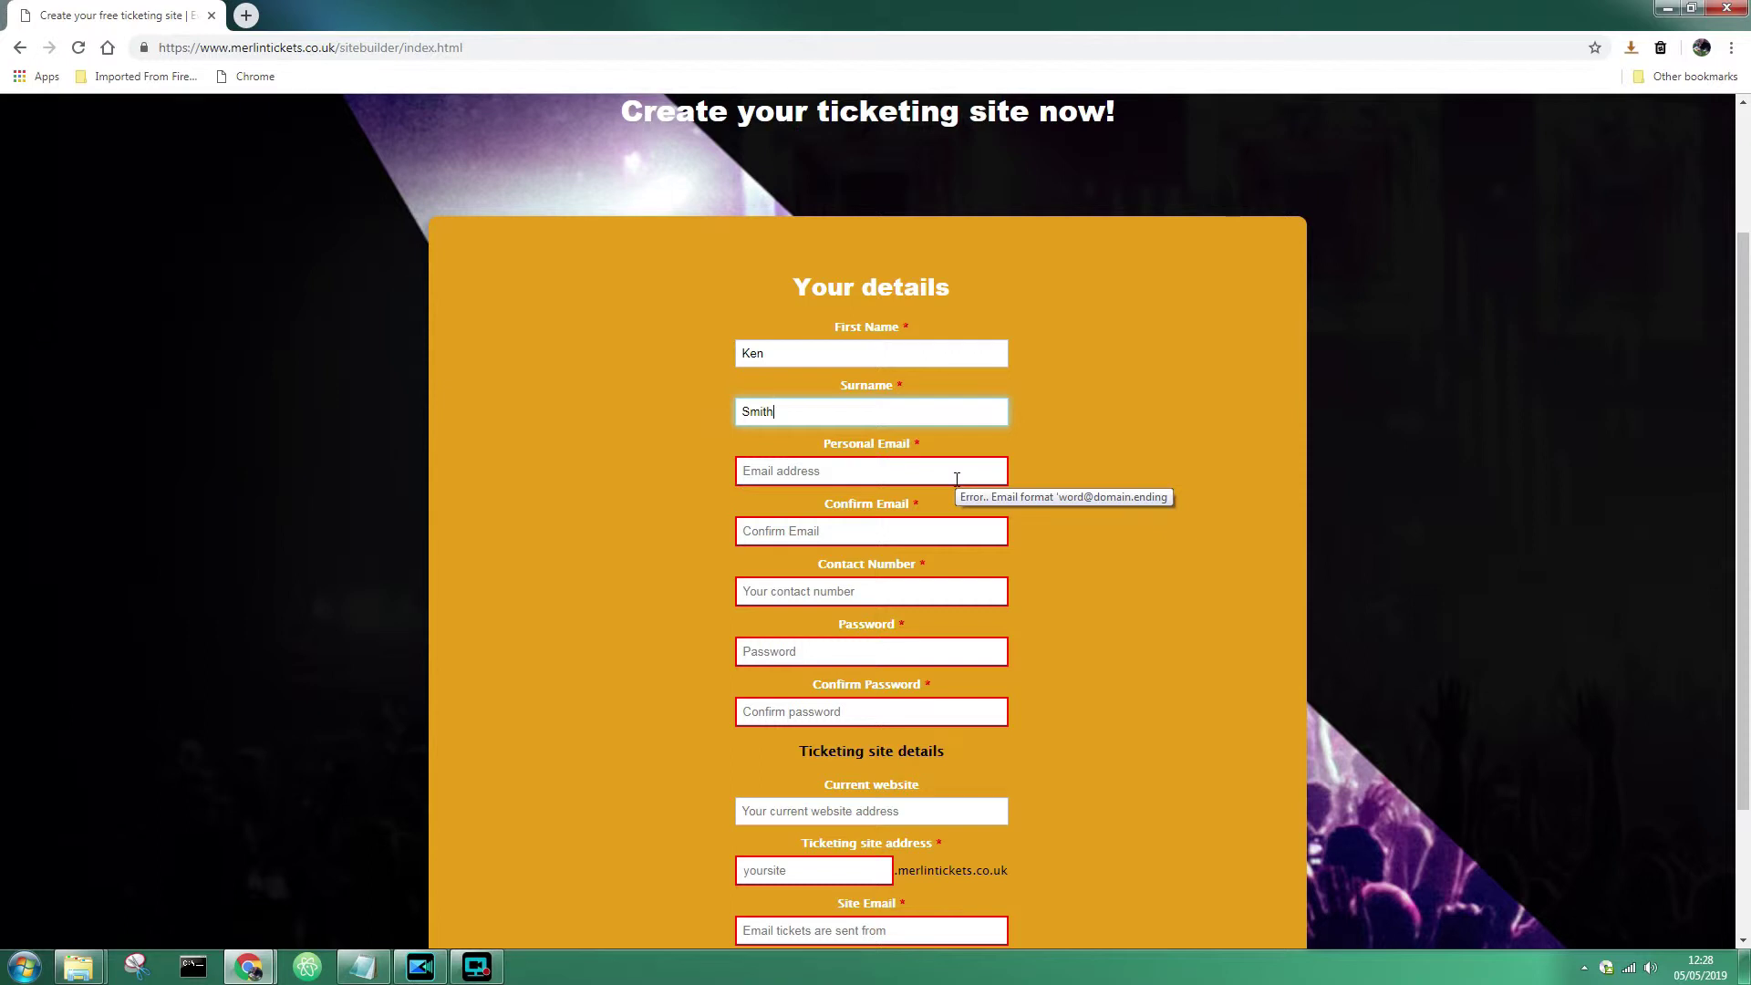
# - Enter the personal e-mail address, then retype it in Confirm Email, accidentally with a typo
pyautogui.click(945, 470)
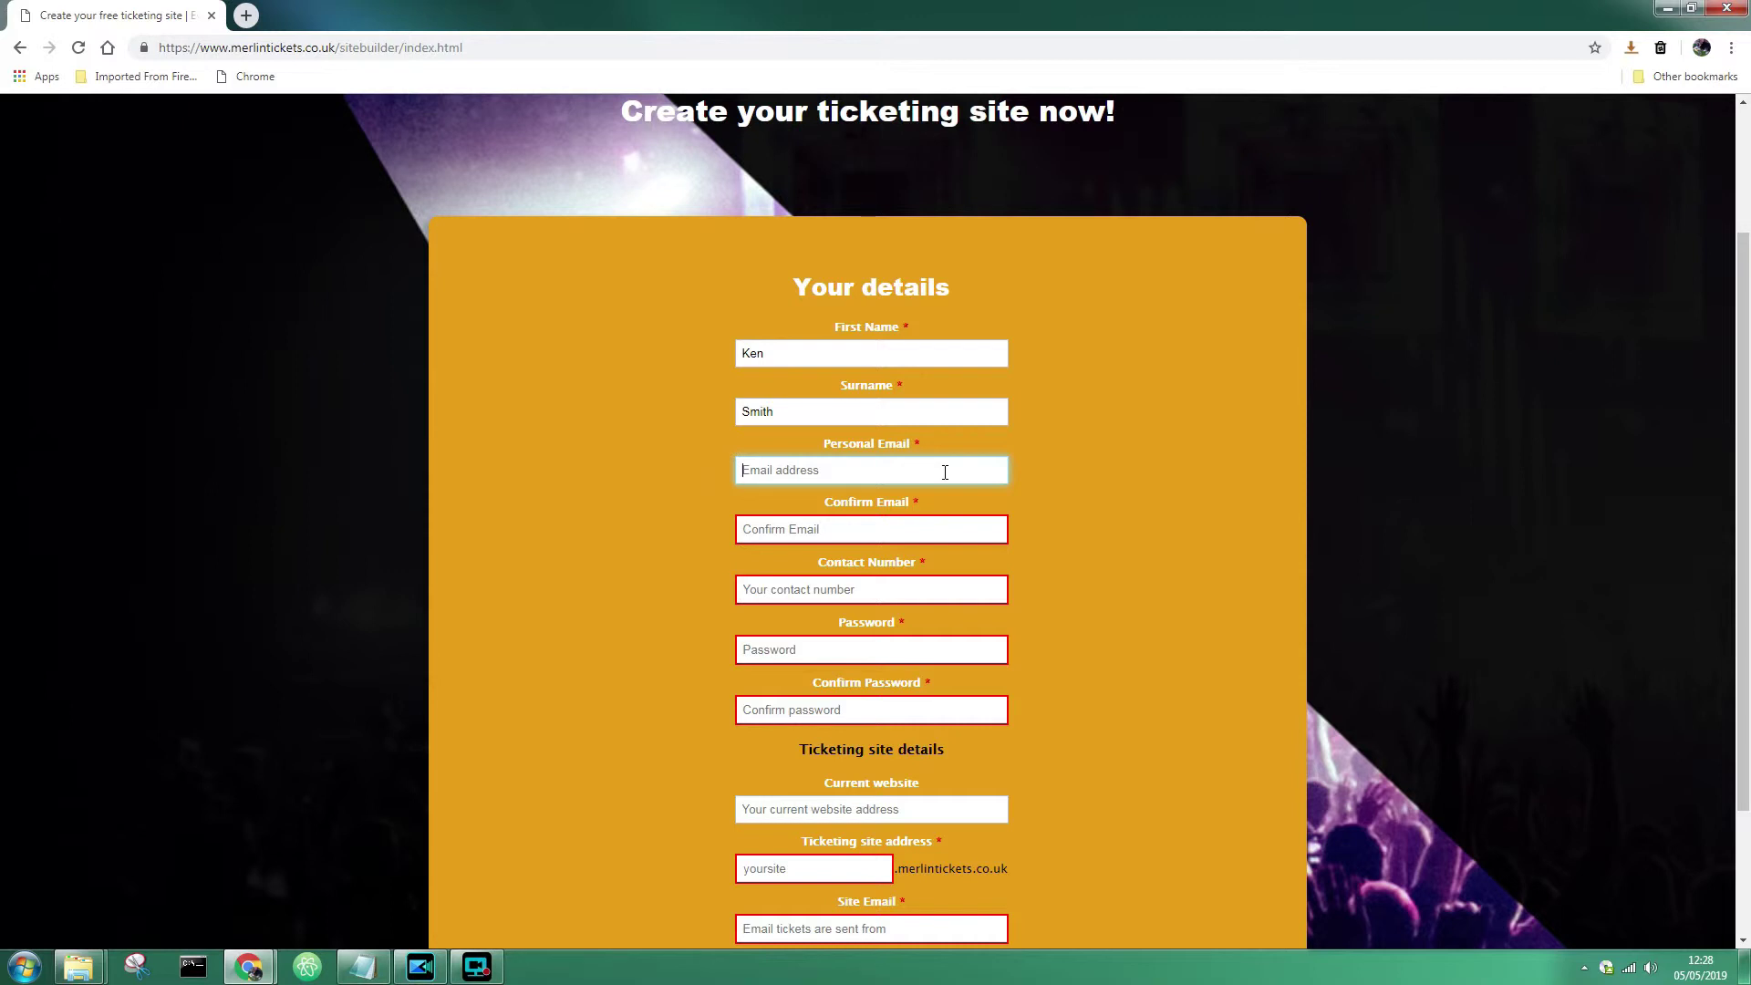
pyautogui.click(922, 531)
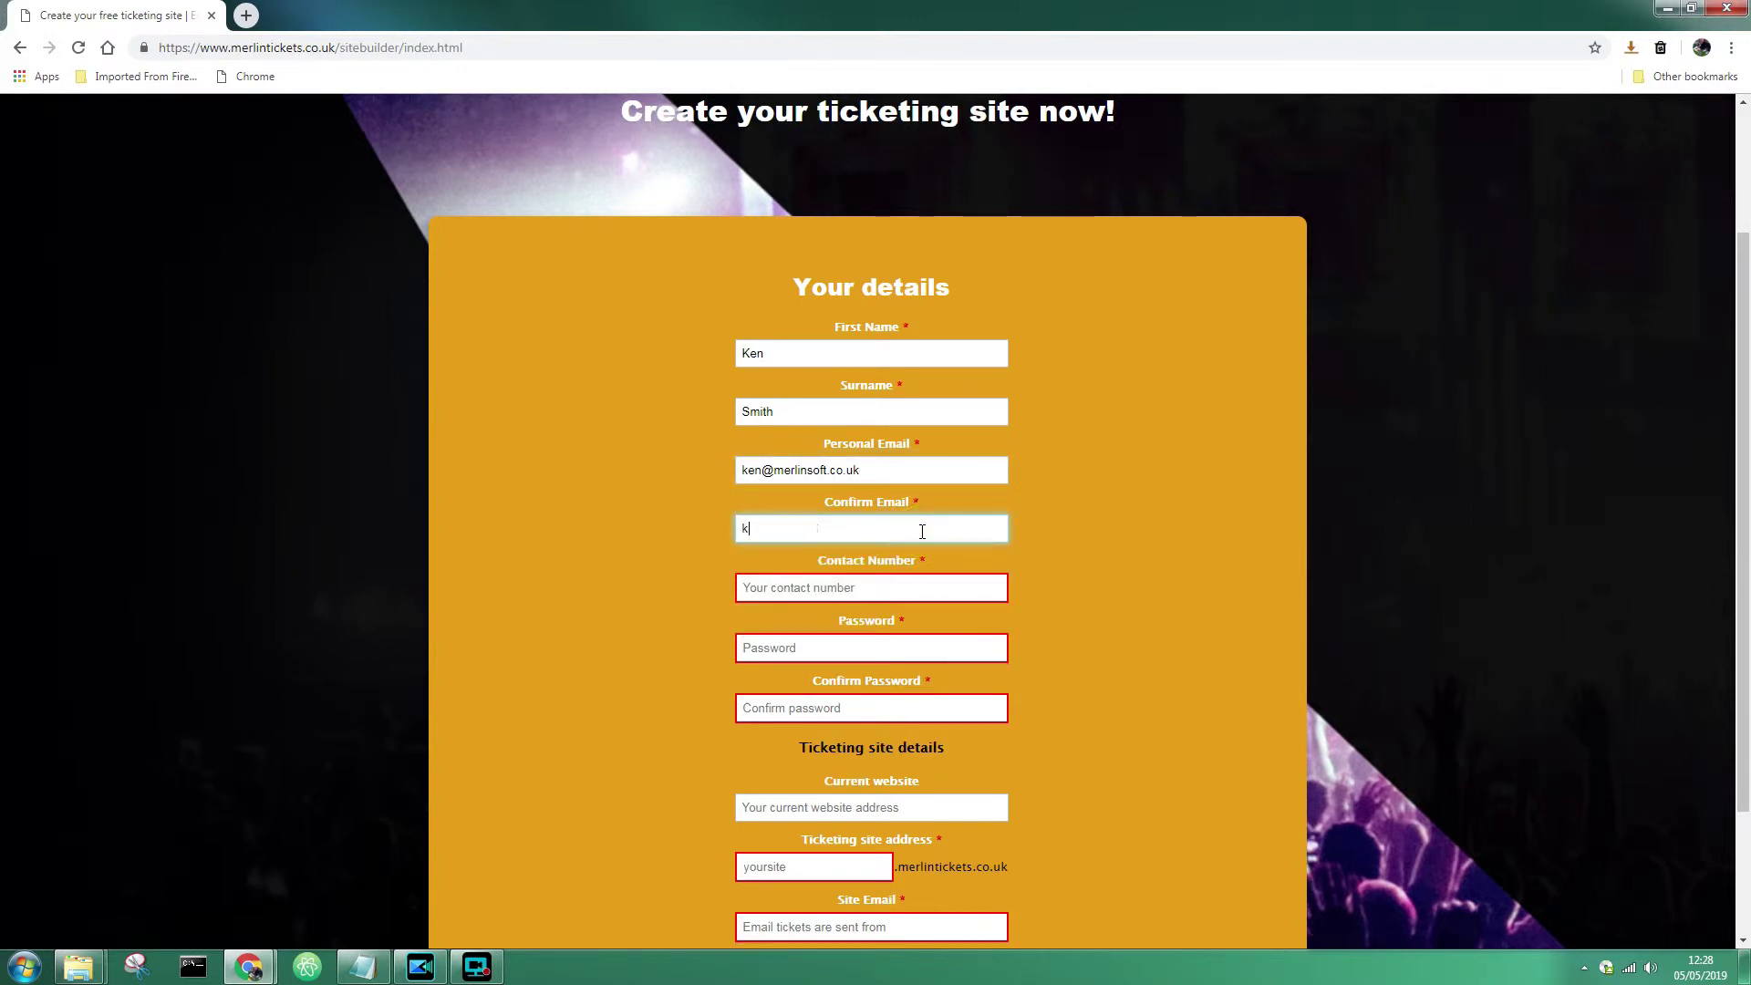
pyautogui.click(1040, 555)
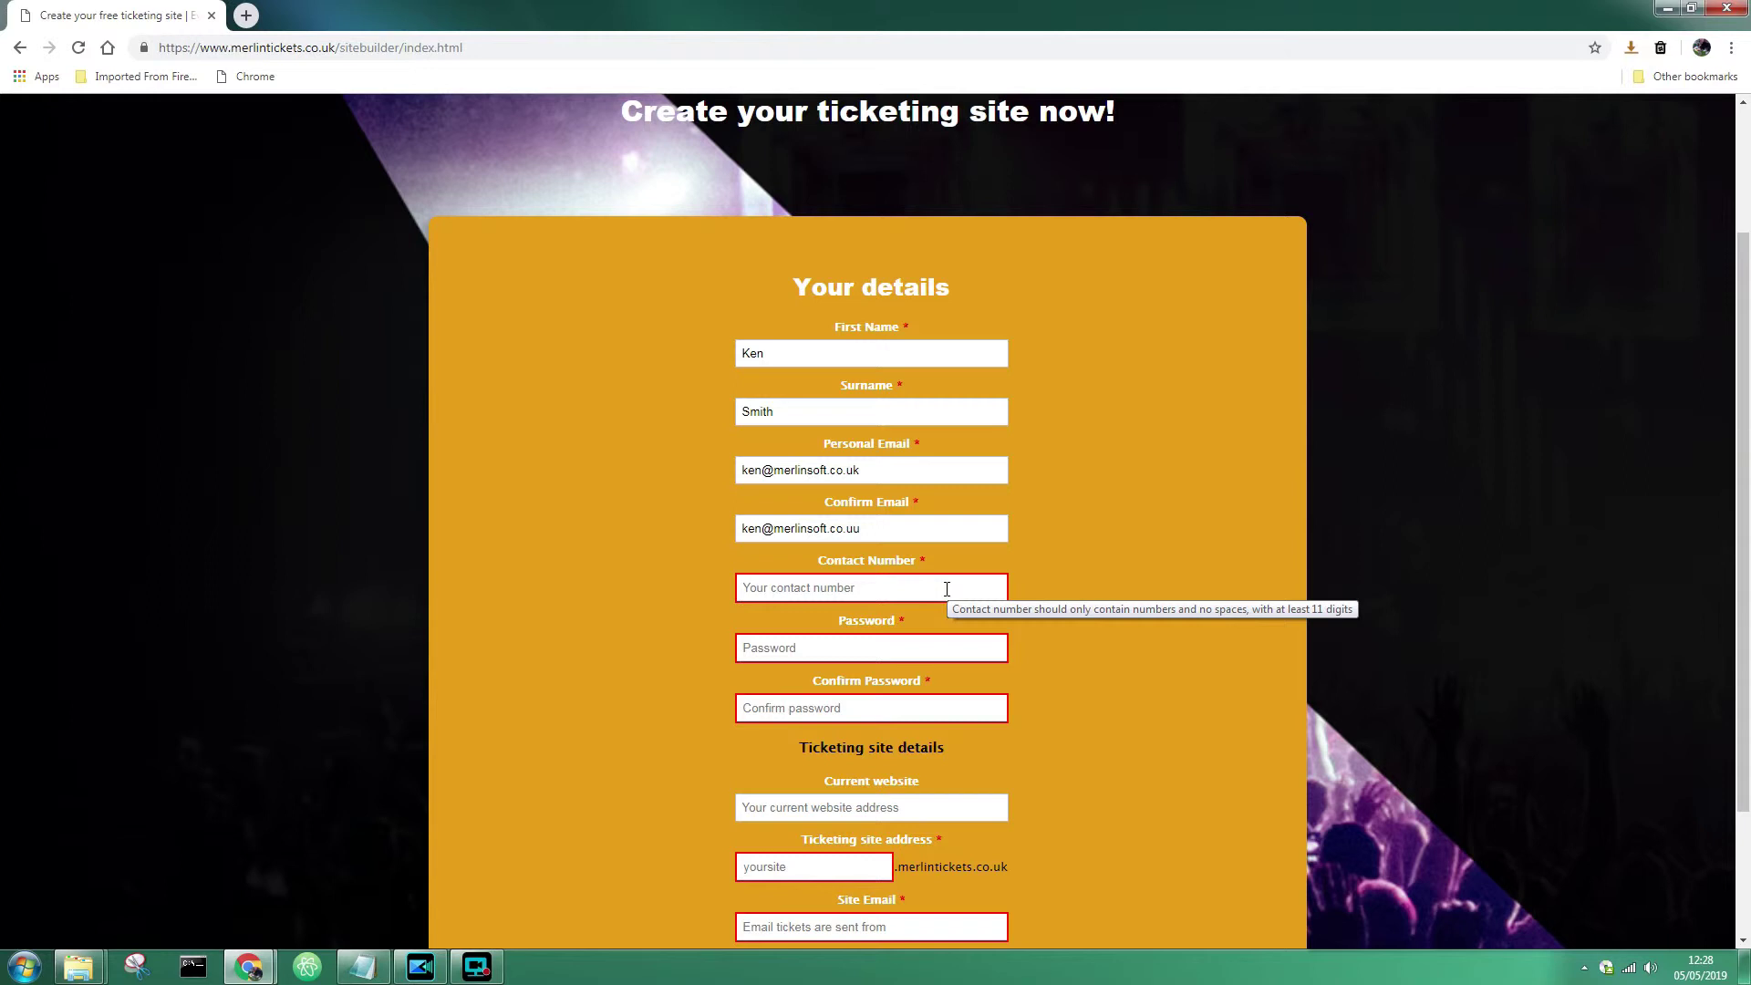
# - Fill in the contact phone number and the account password
pyautogui.click(947, 589)
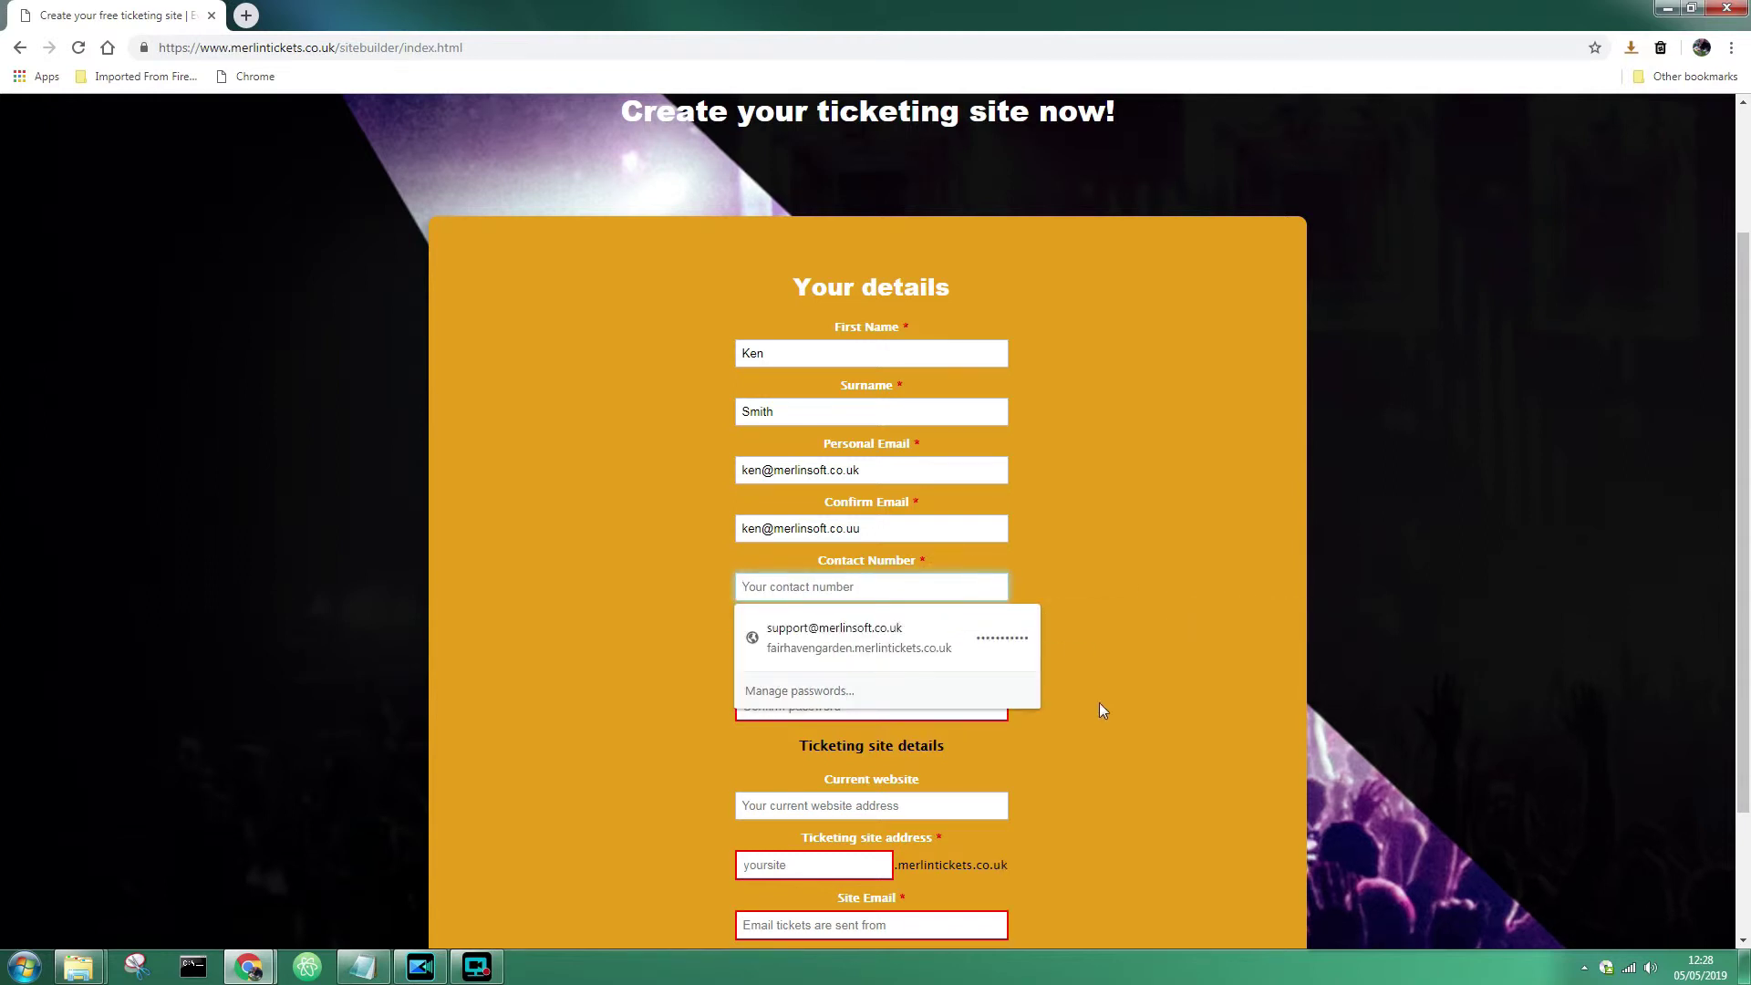
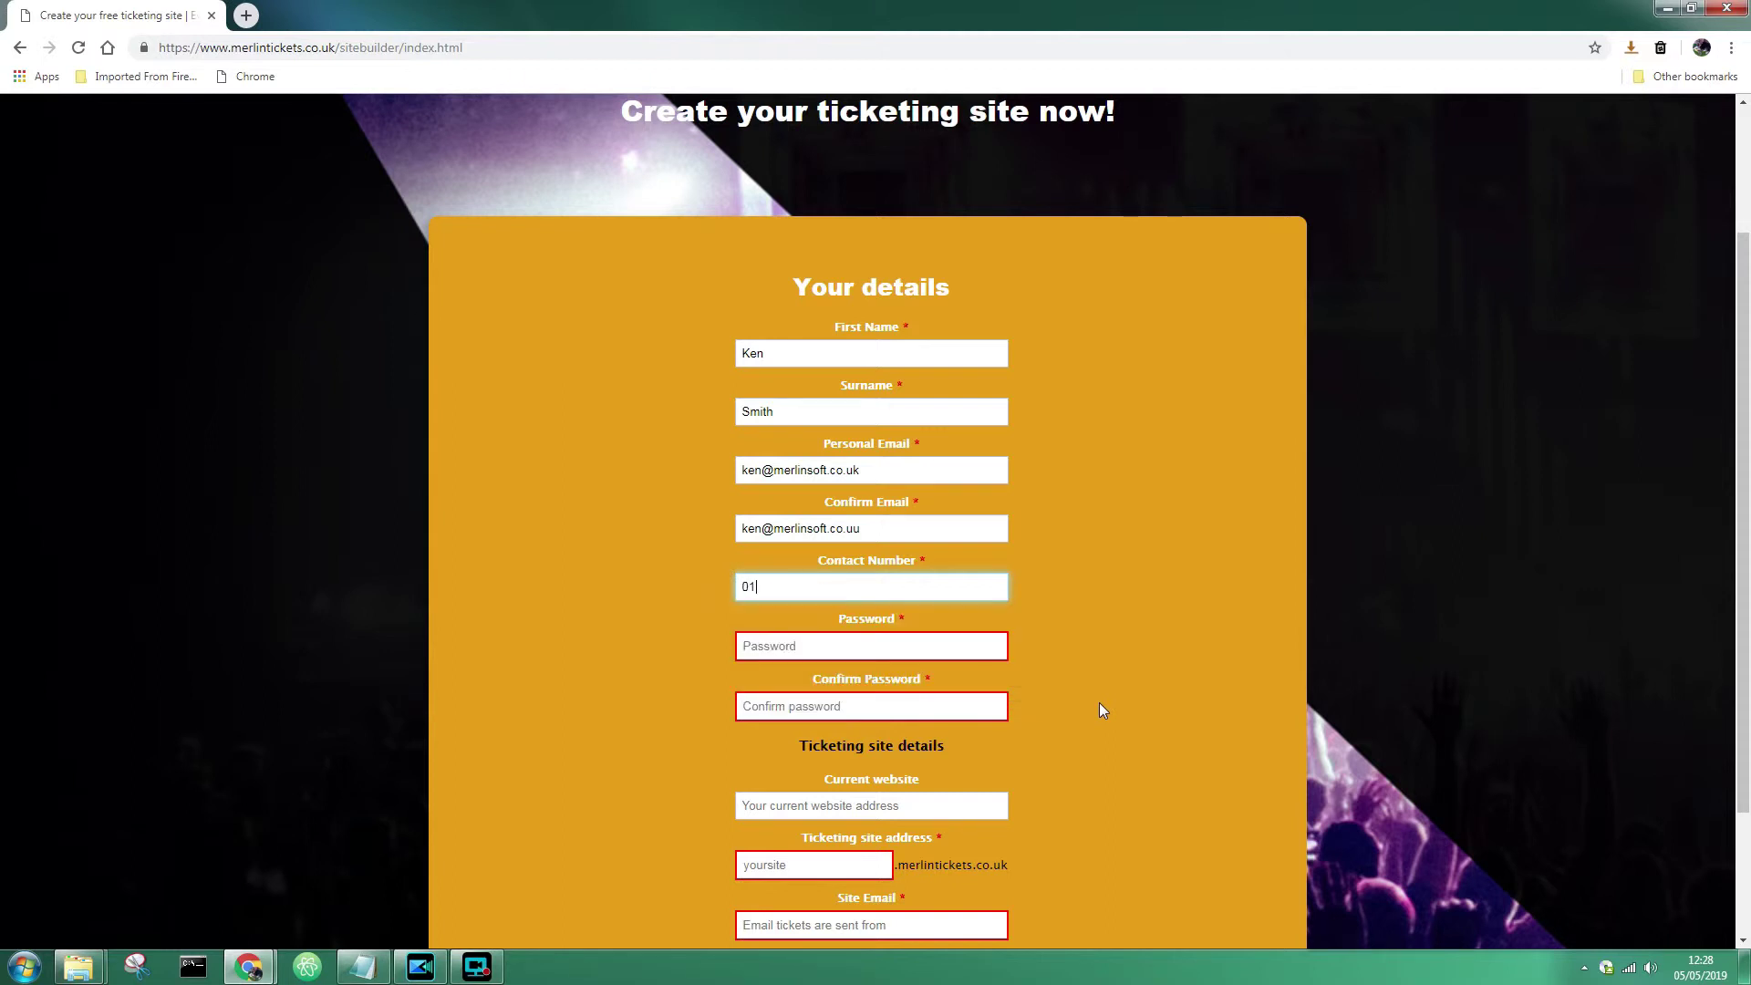
pyautogui.click(989, 647)
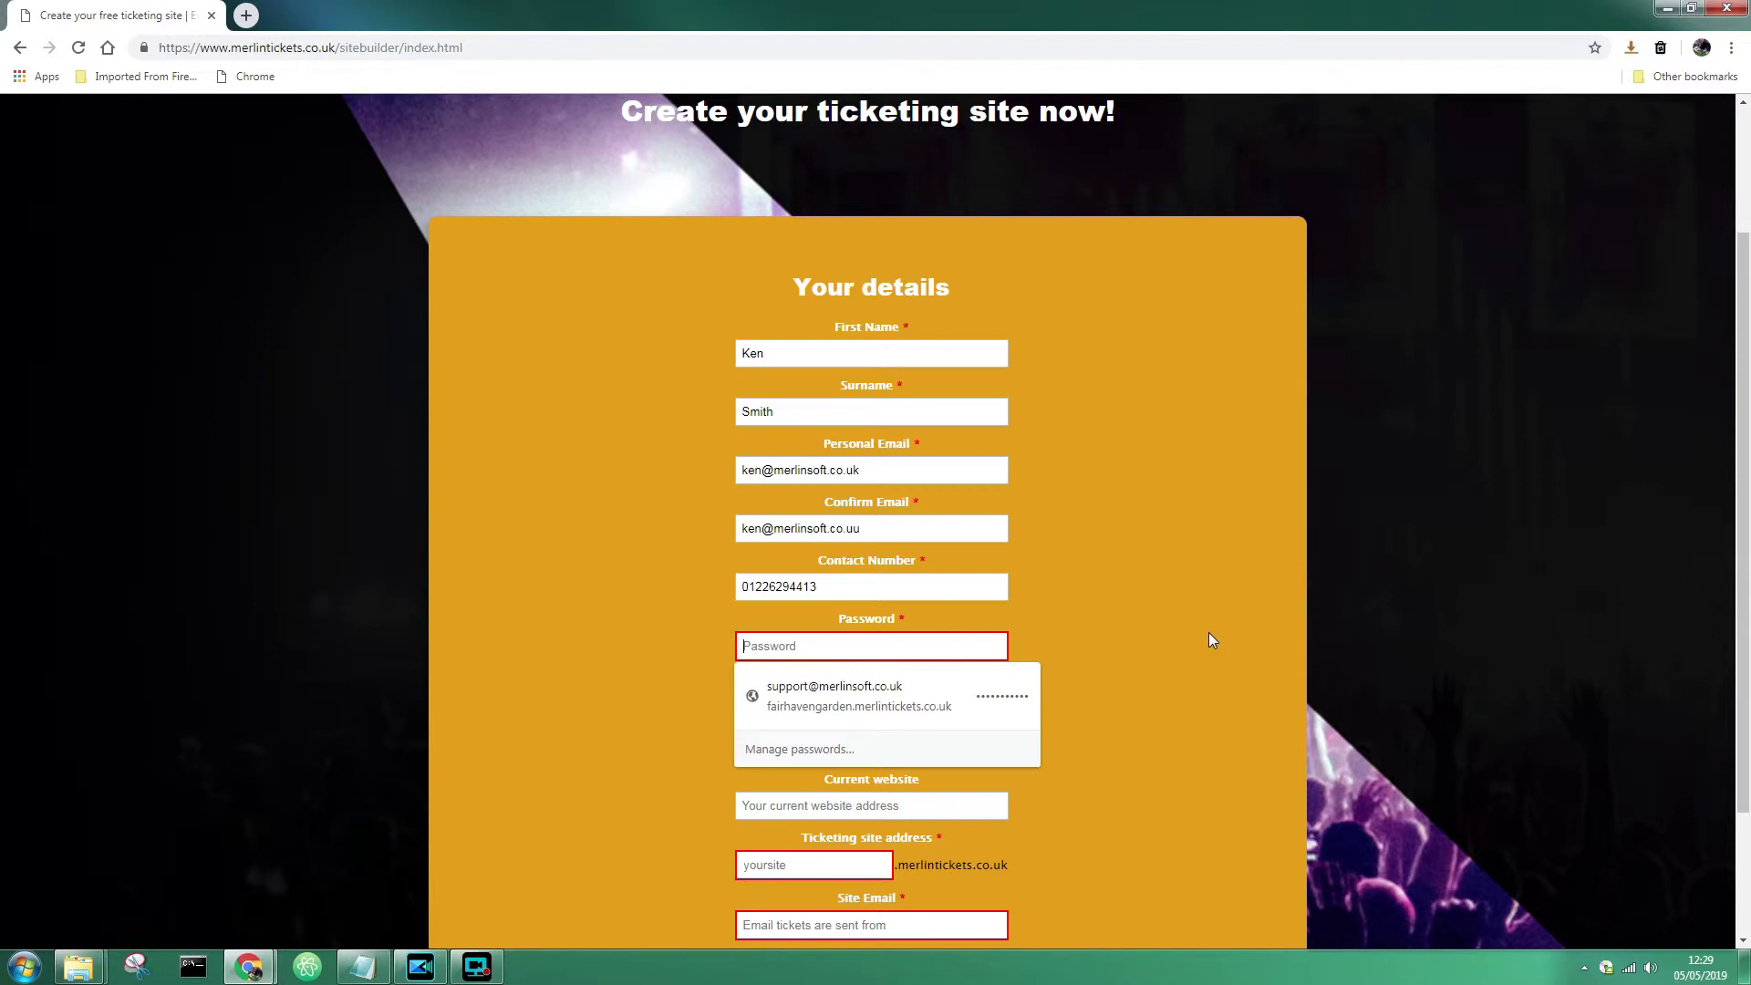
pyautogui.write('•••••••••••')
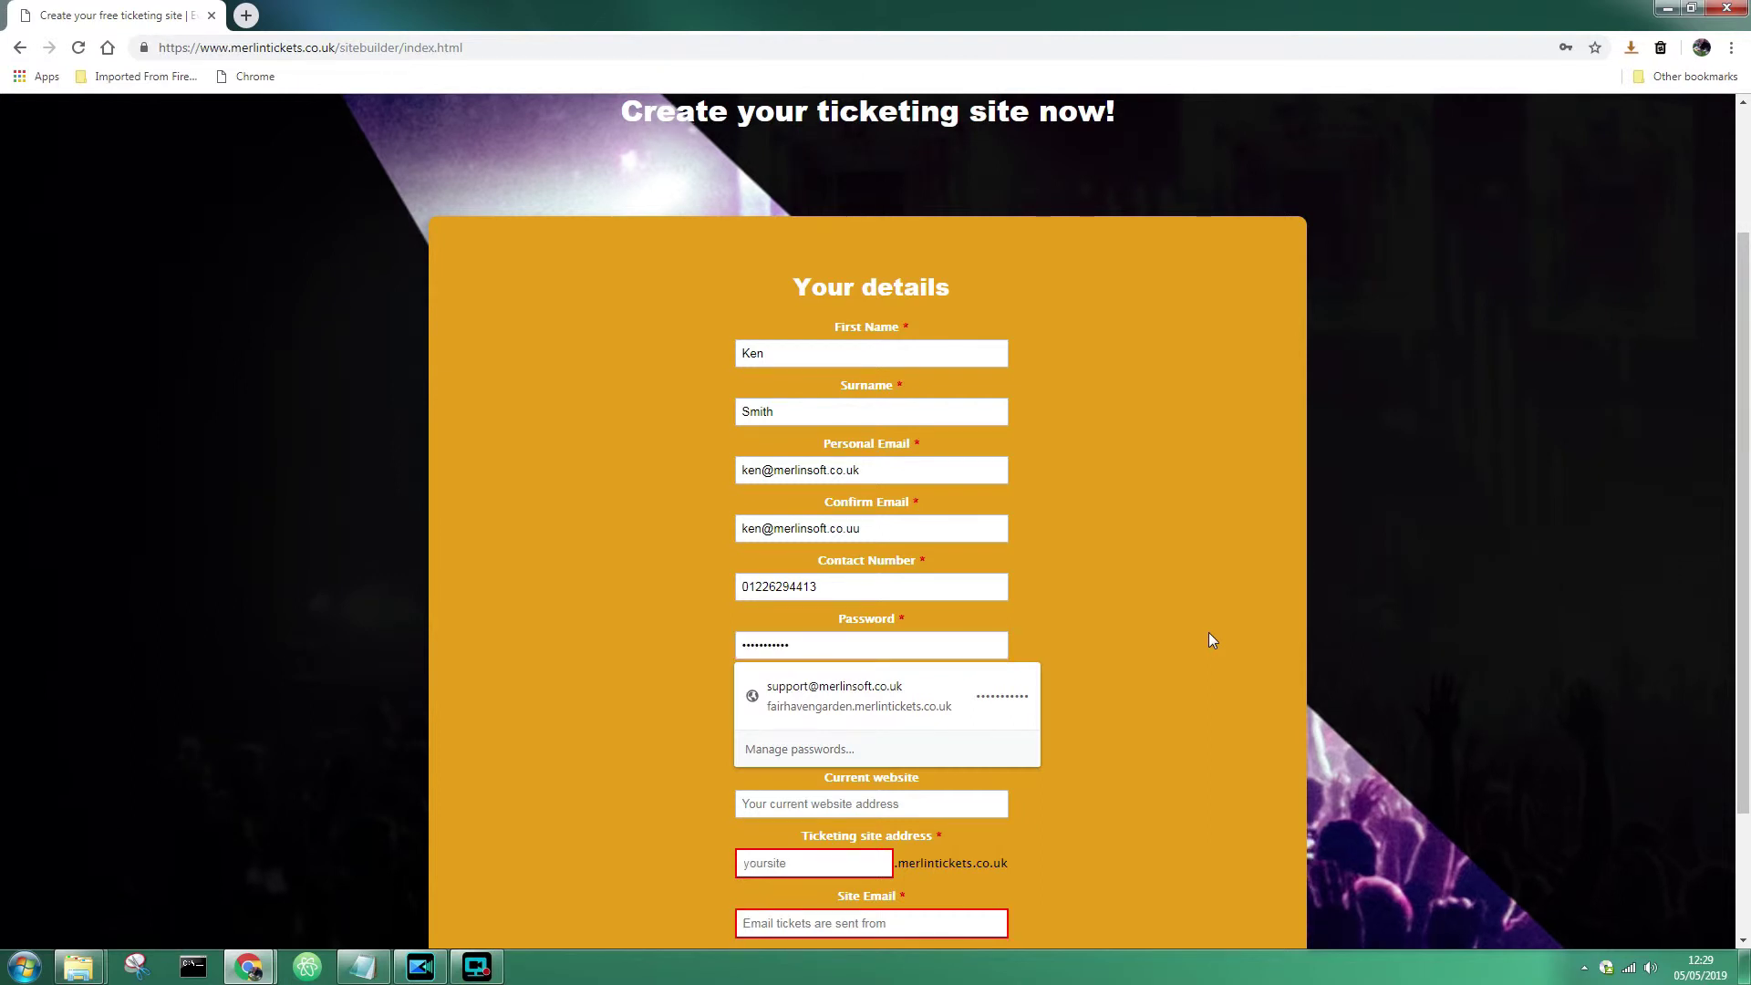
# - Enter the password again in Confirm Password, dismissing Chrome's saved-password suggestions
pyautogui.click(1207, 639)
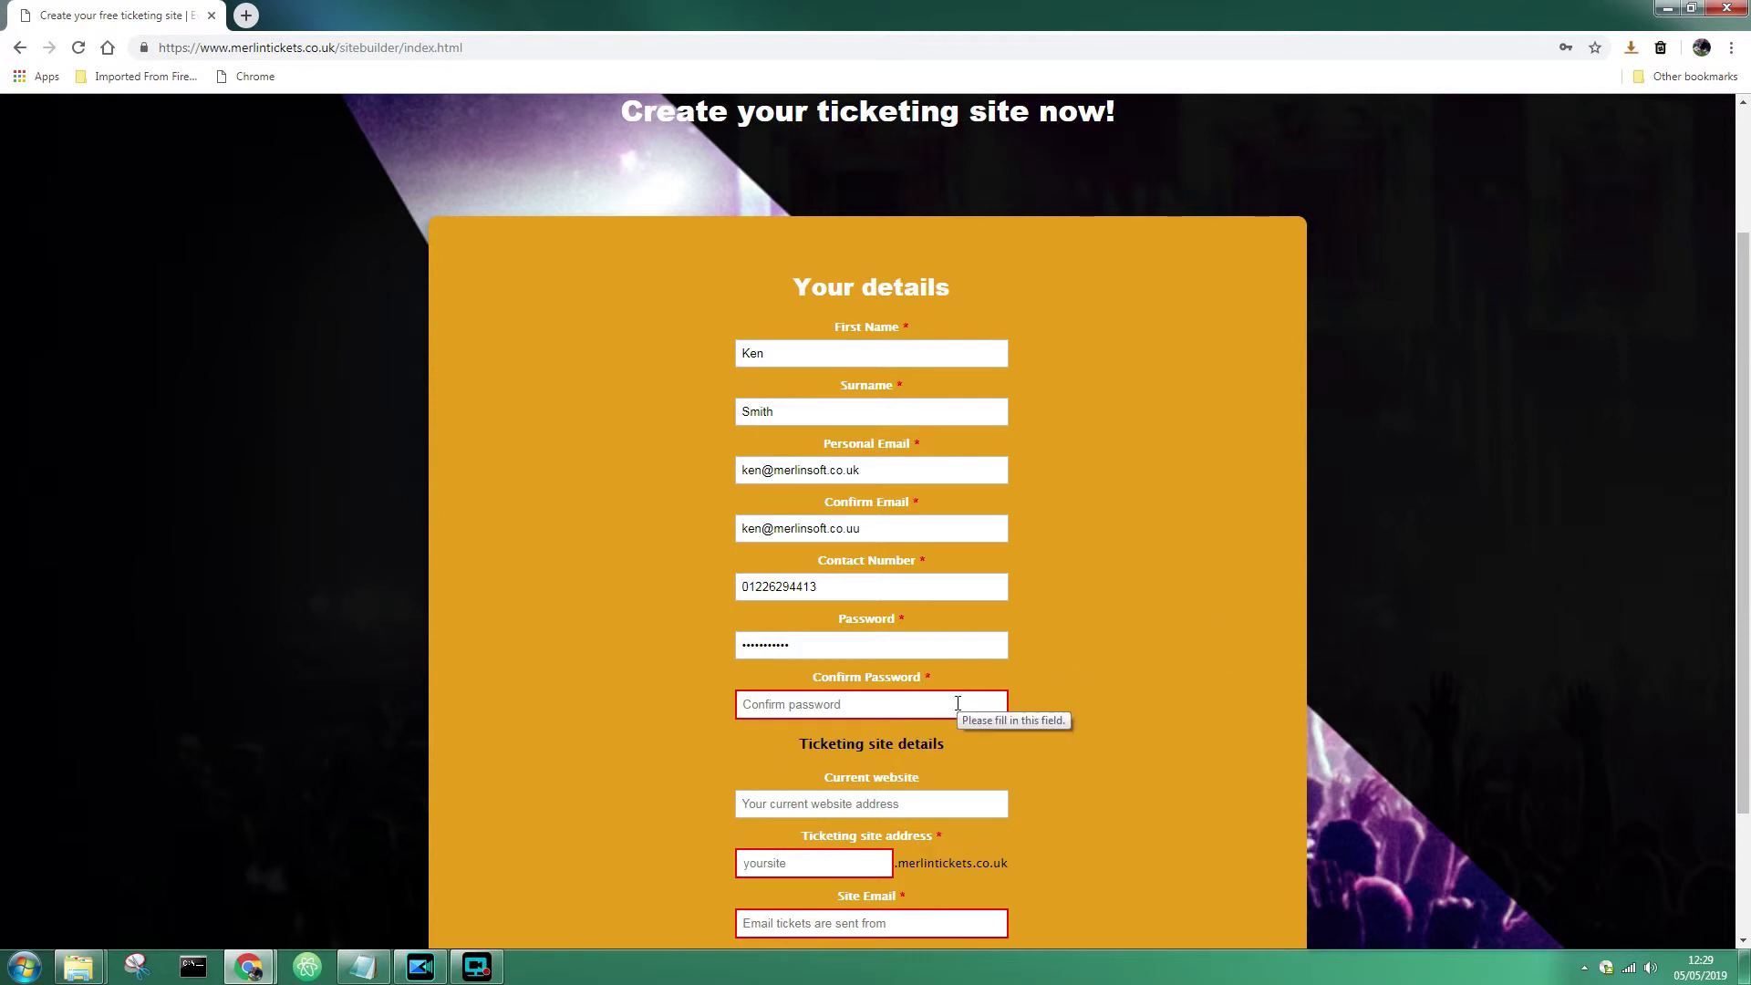
pyautogui.click(957, 704)
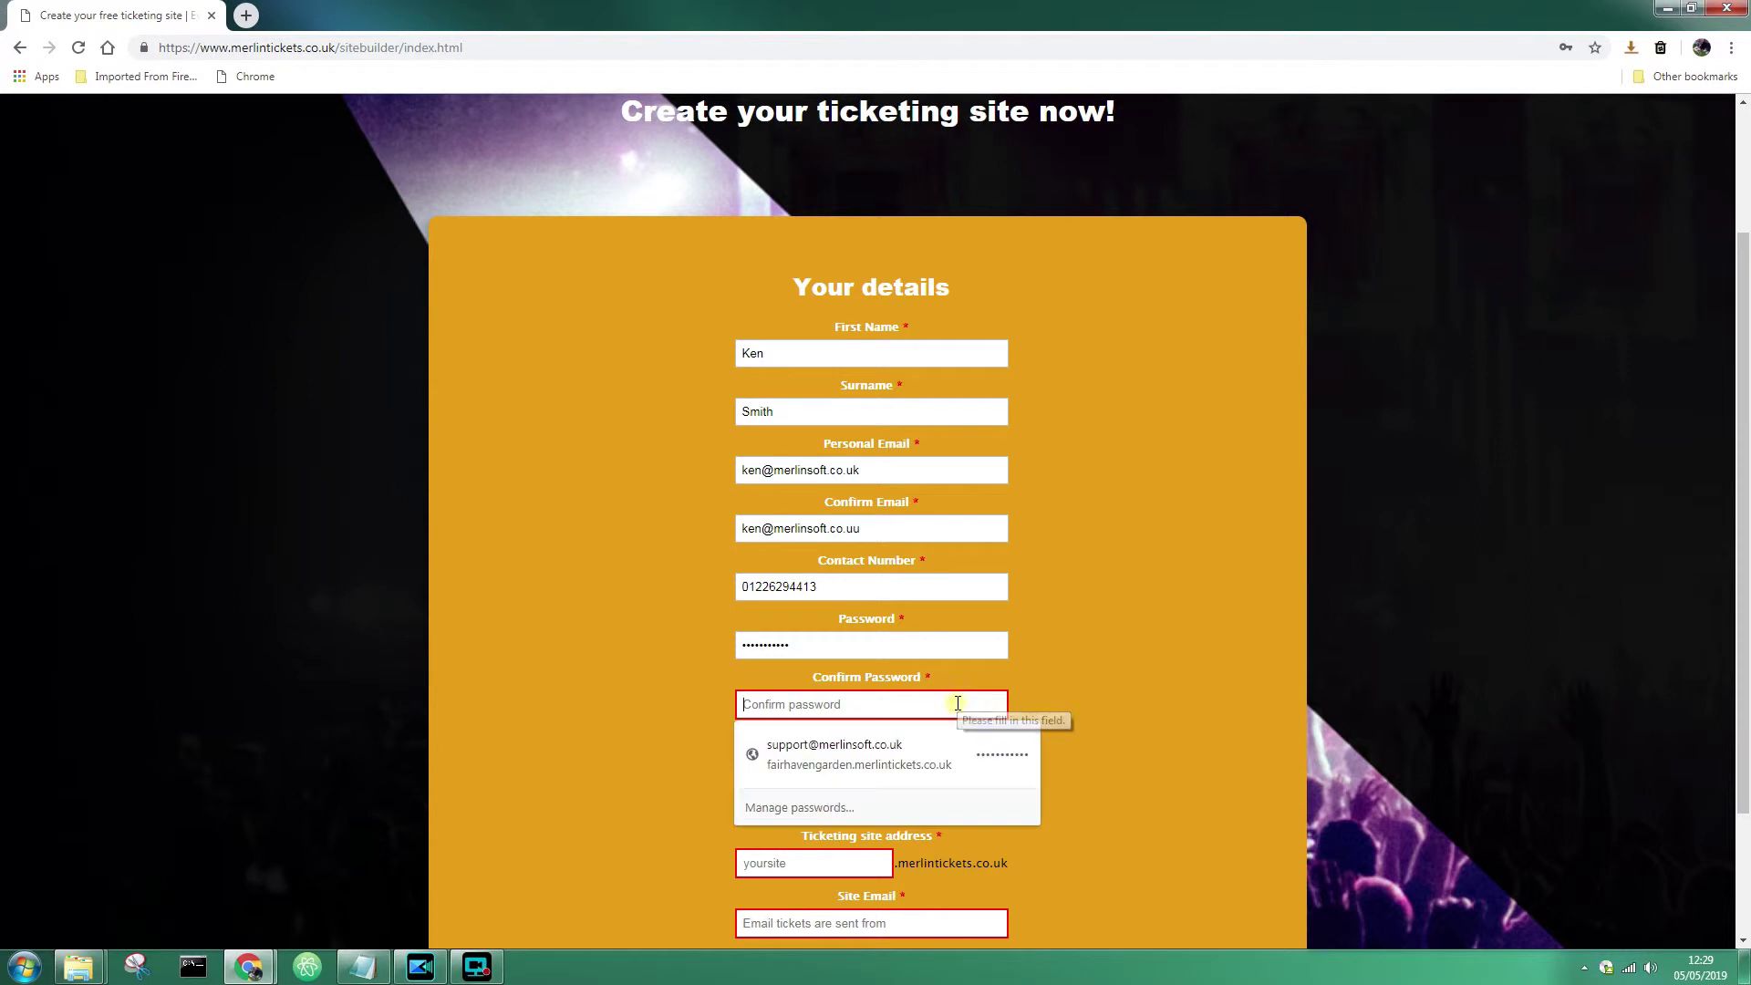
pyautogui.write('•')
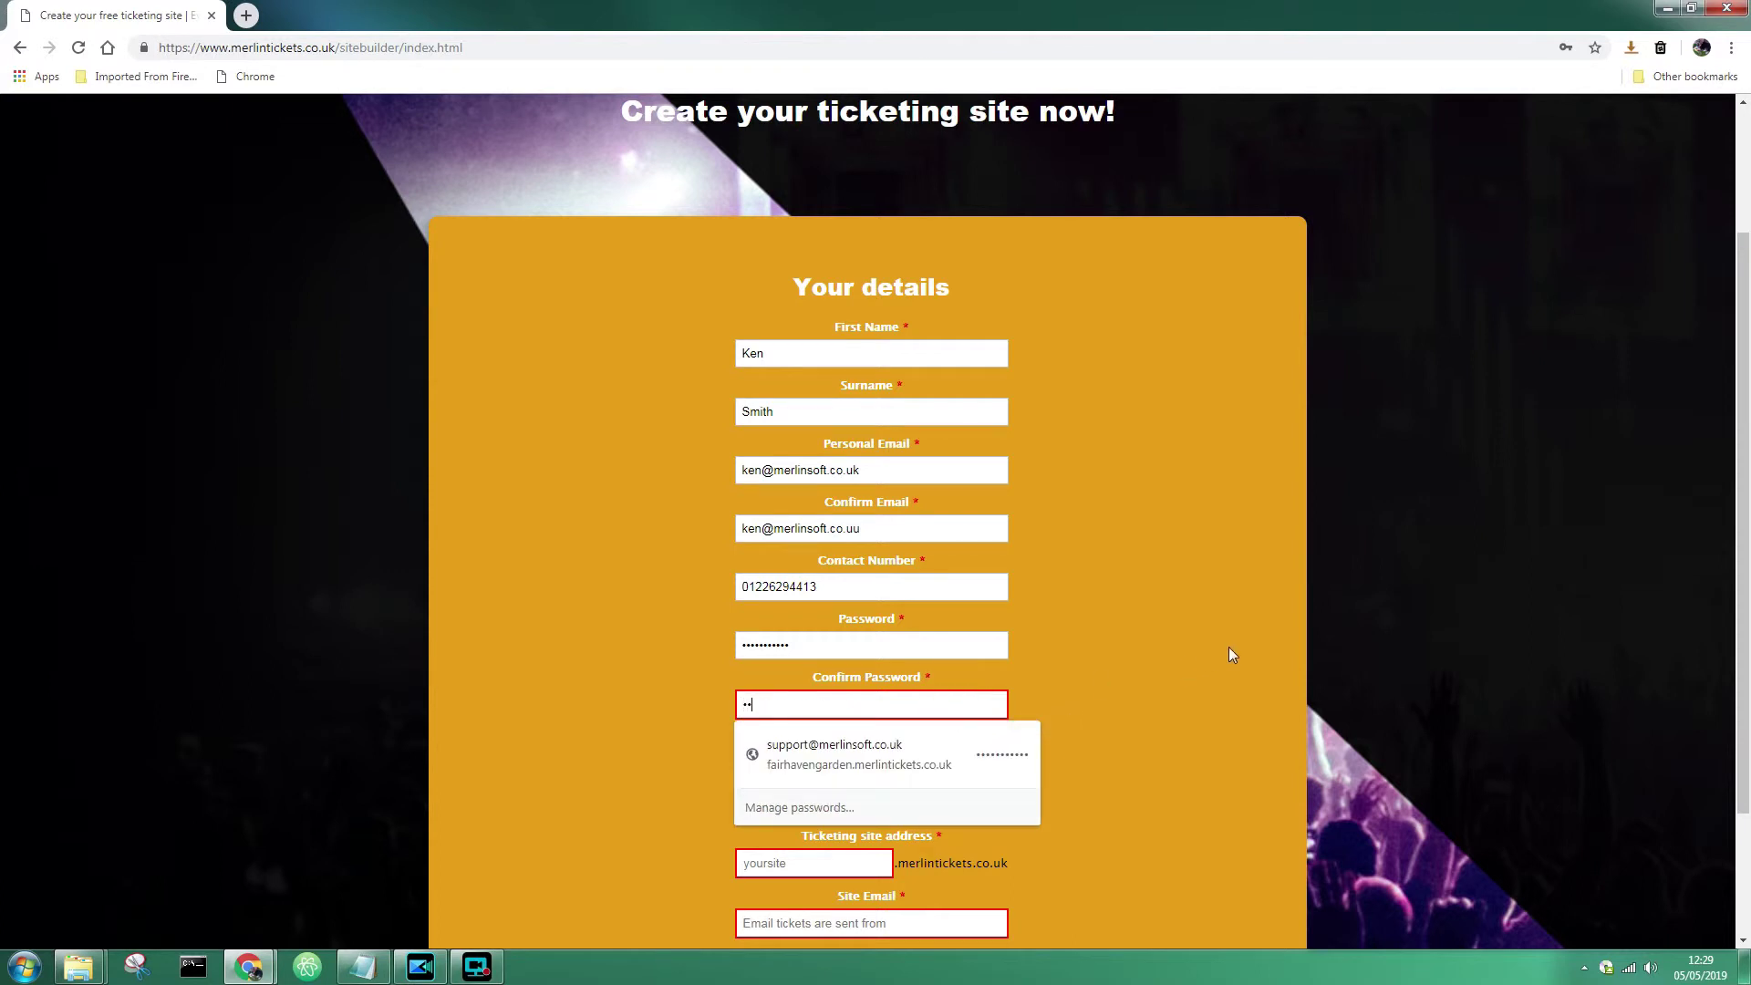
pyautogui.write('••••••••')
pyautogui.click(1228, 647)
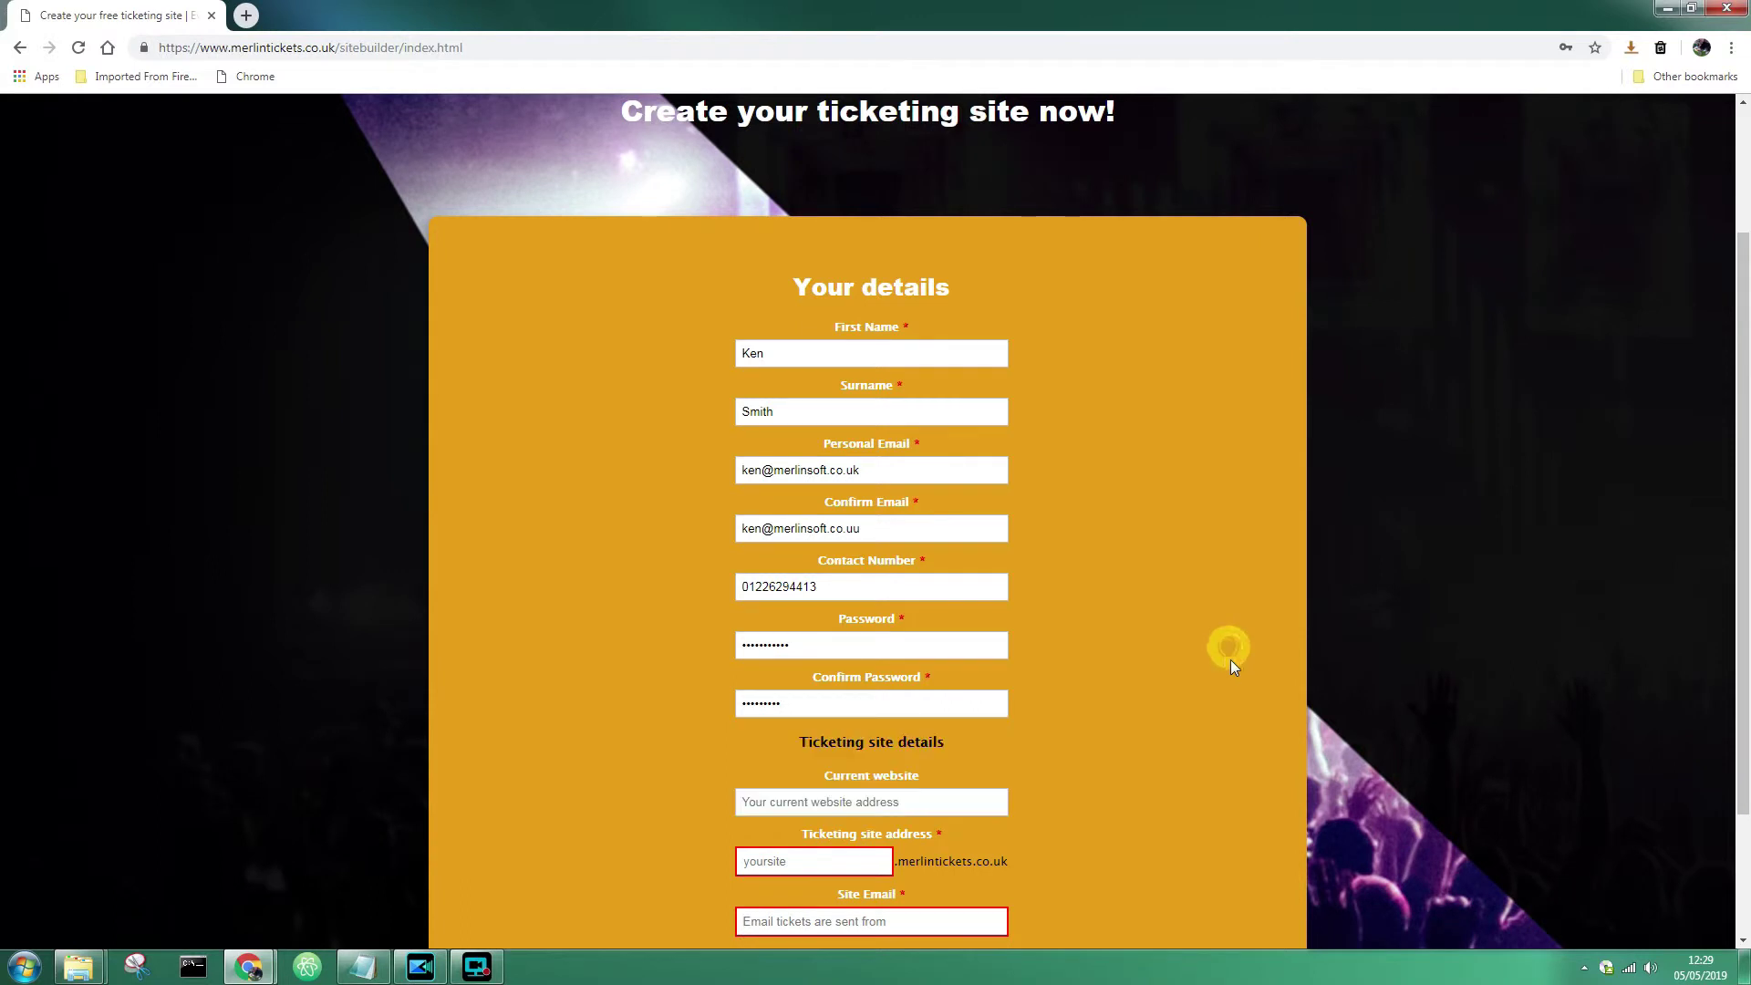
pyautogui.scroll(-2, 1152, 794)
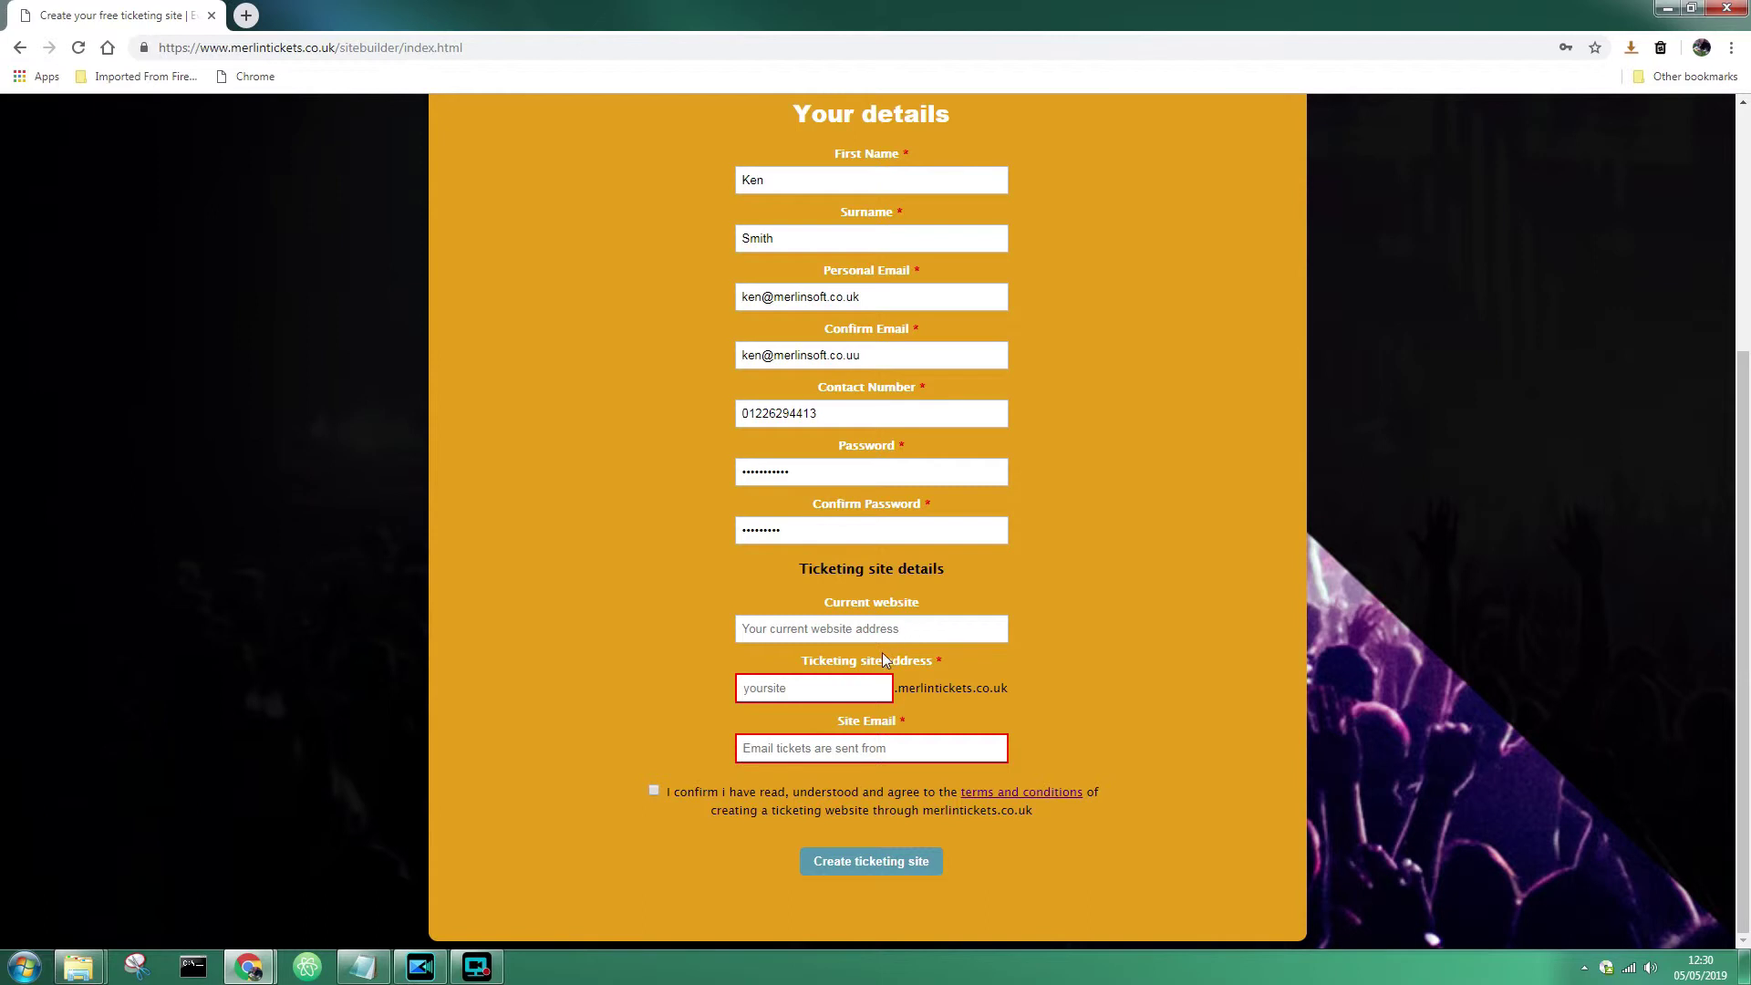
# - Set the ticketing site address to 'kensticket', fixing a typo, and enter the site e-mail address
pyautogui.click(846, 691)
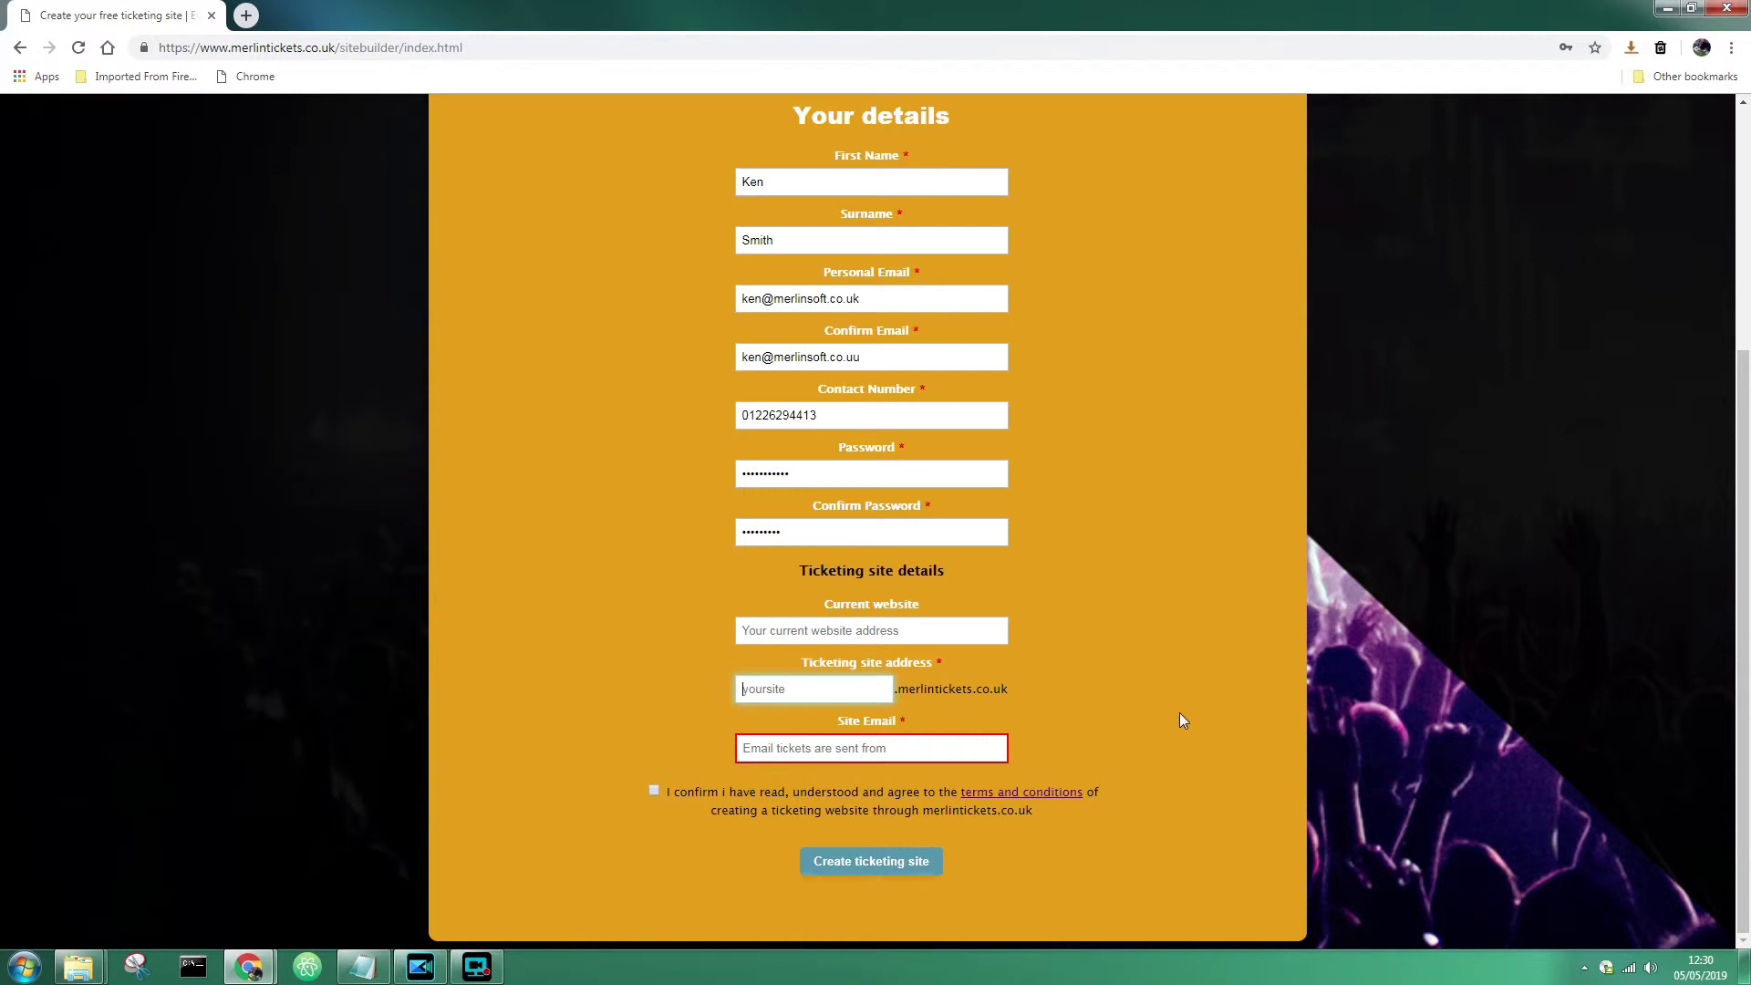
pyautogui.write('ken')
pyautogui.write('ticket')
pyautogui.press('Left')
pyautogui.press('Left')
pyautogui.write('s')
pyautogui.click(1077, 705)
pyautogui.moveTo(781, 700)
pyautogui.click(948, 749)
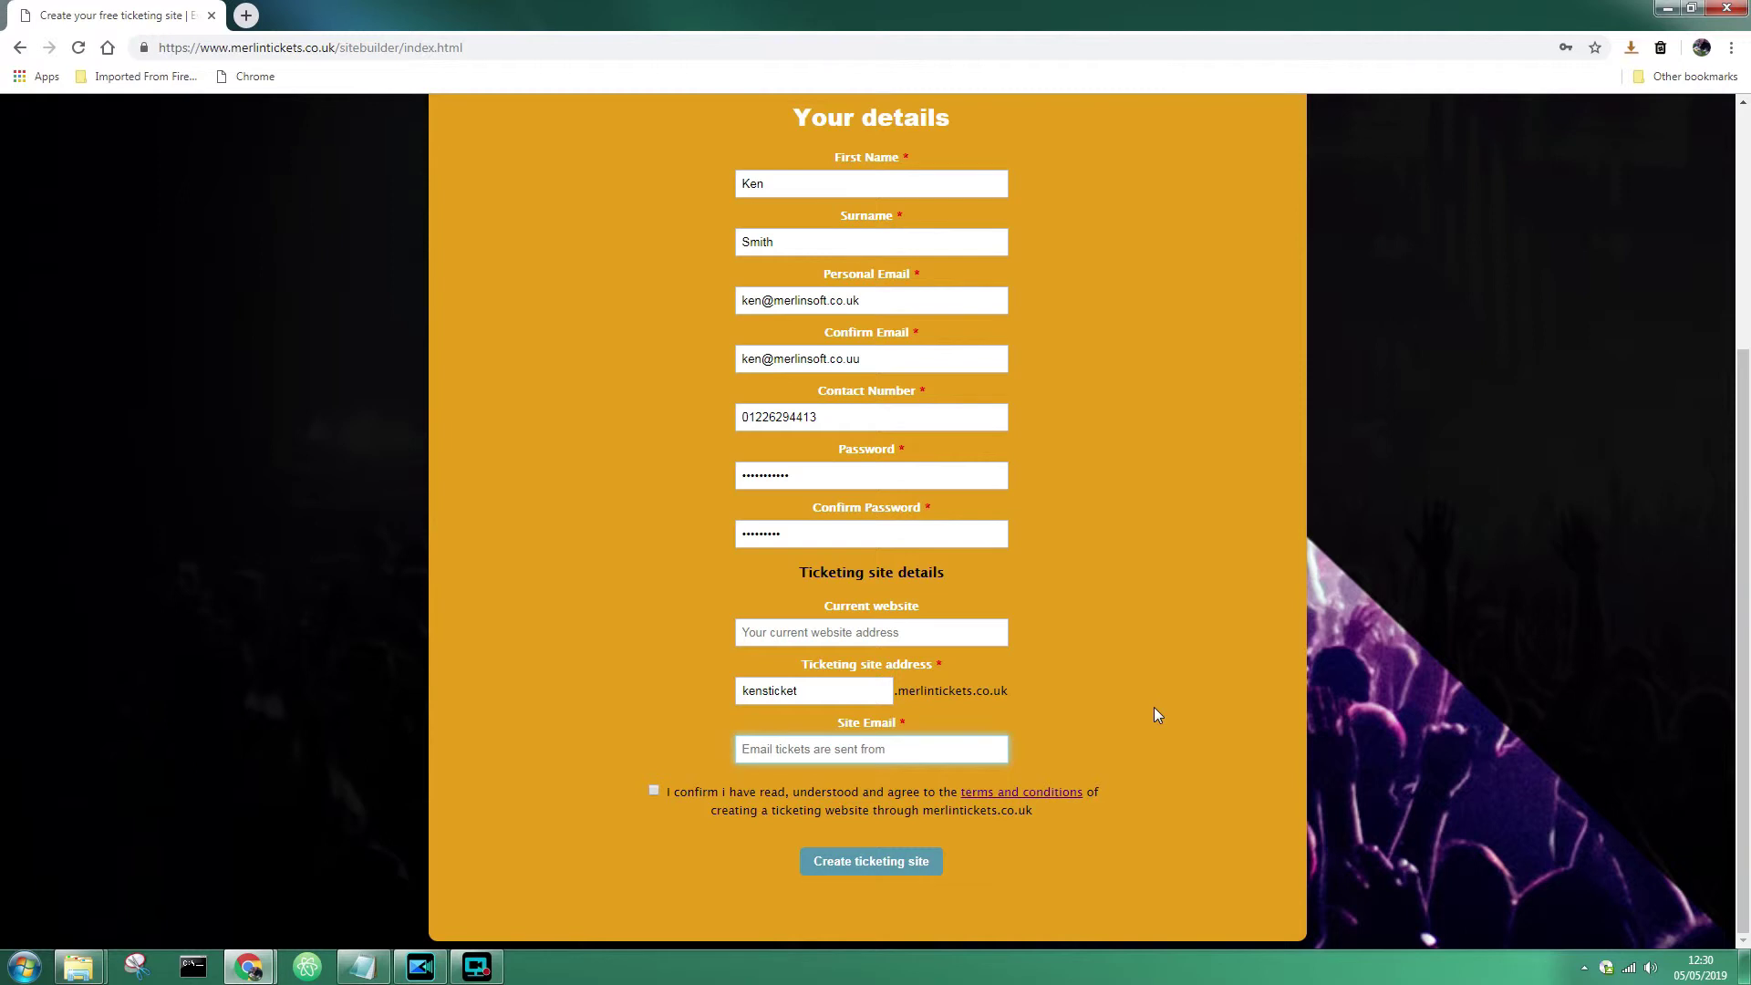
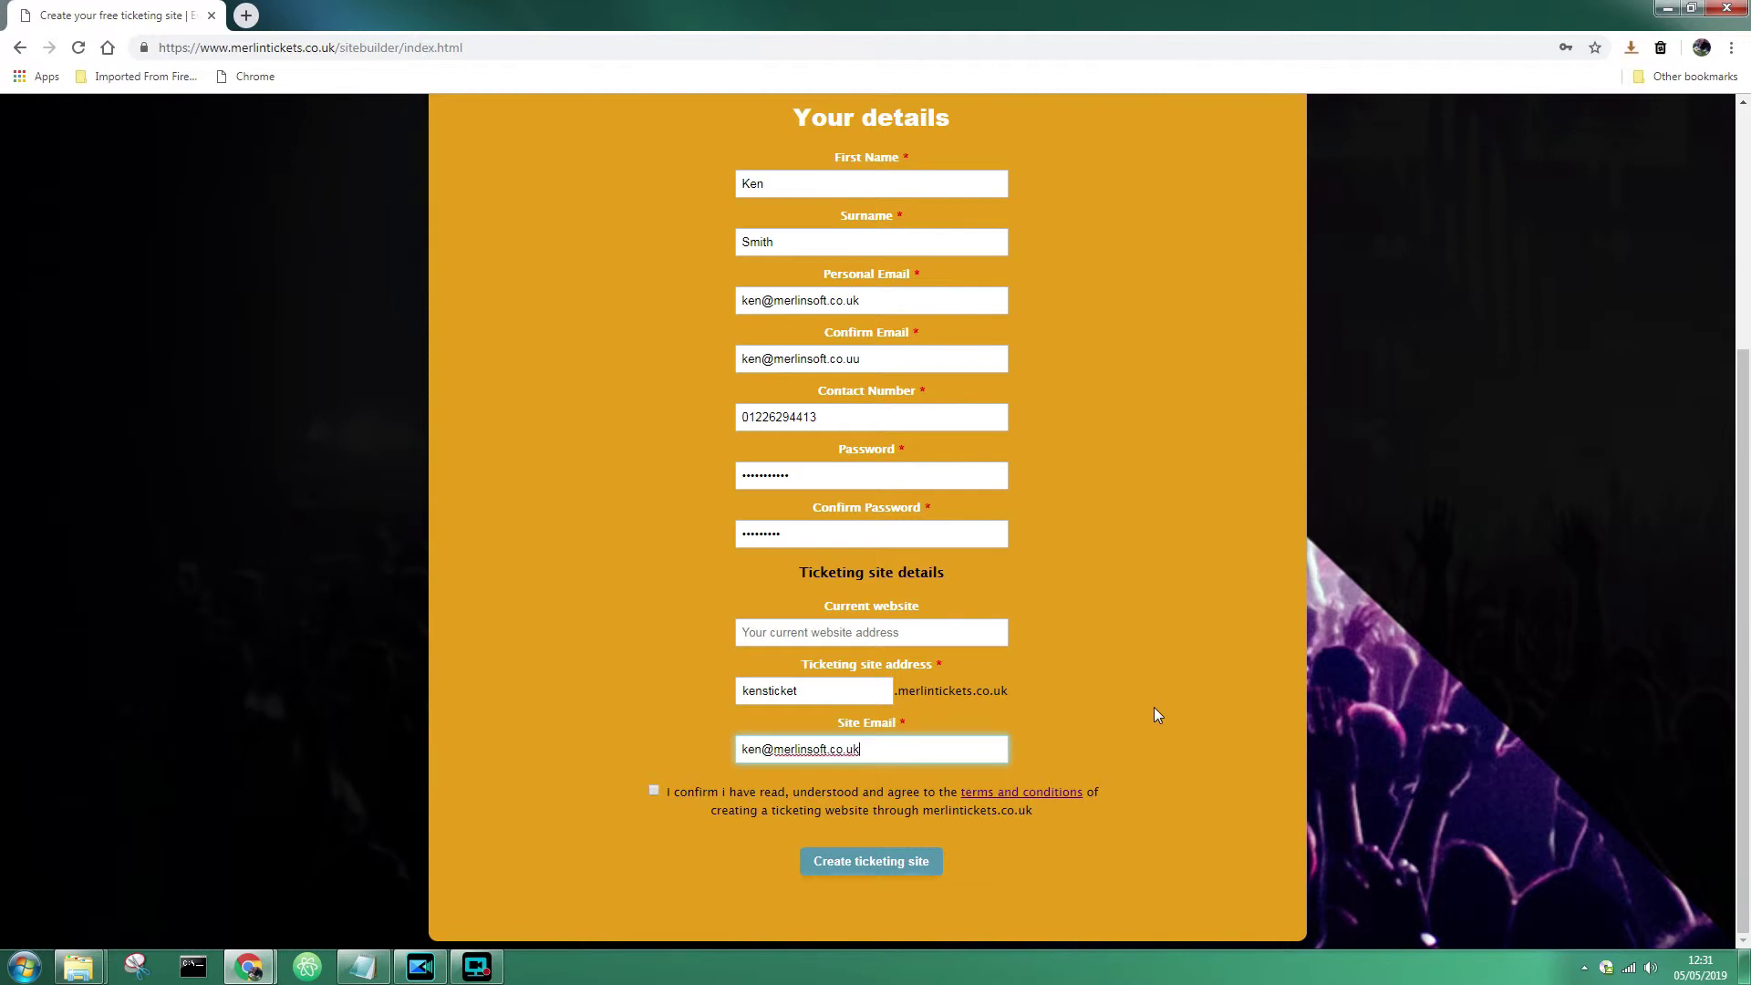
# - Tick the terms and conditions checkbox and read the terms in a new tab before closing it
pyautogui.click(1155, 711)
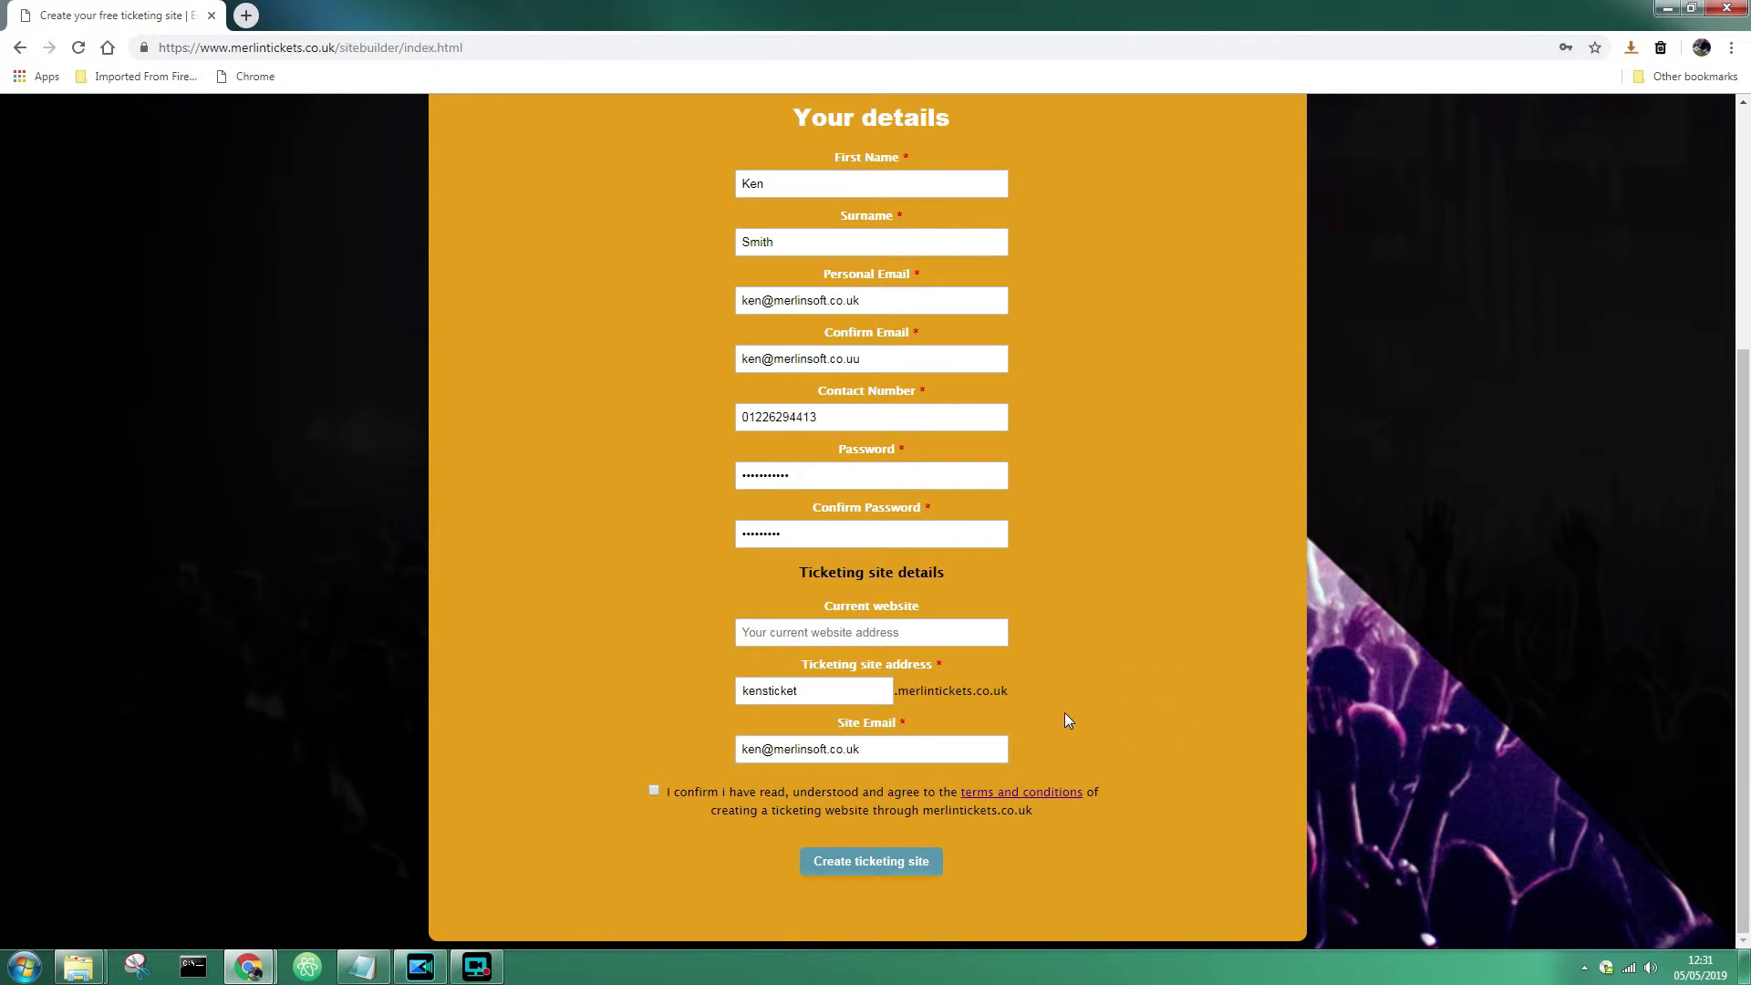
pyautogui.click(655, 789)
pyautogui.click(1037, 799)
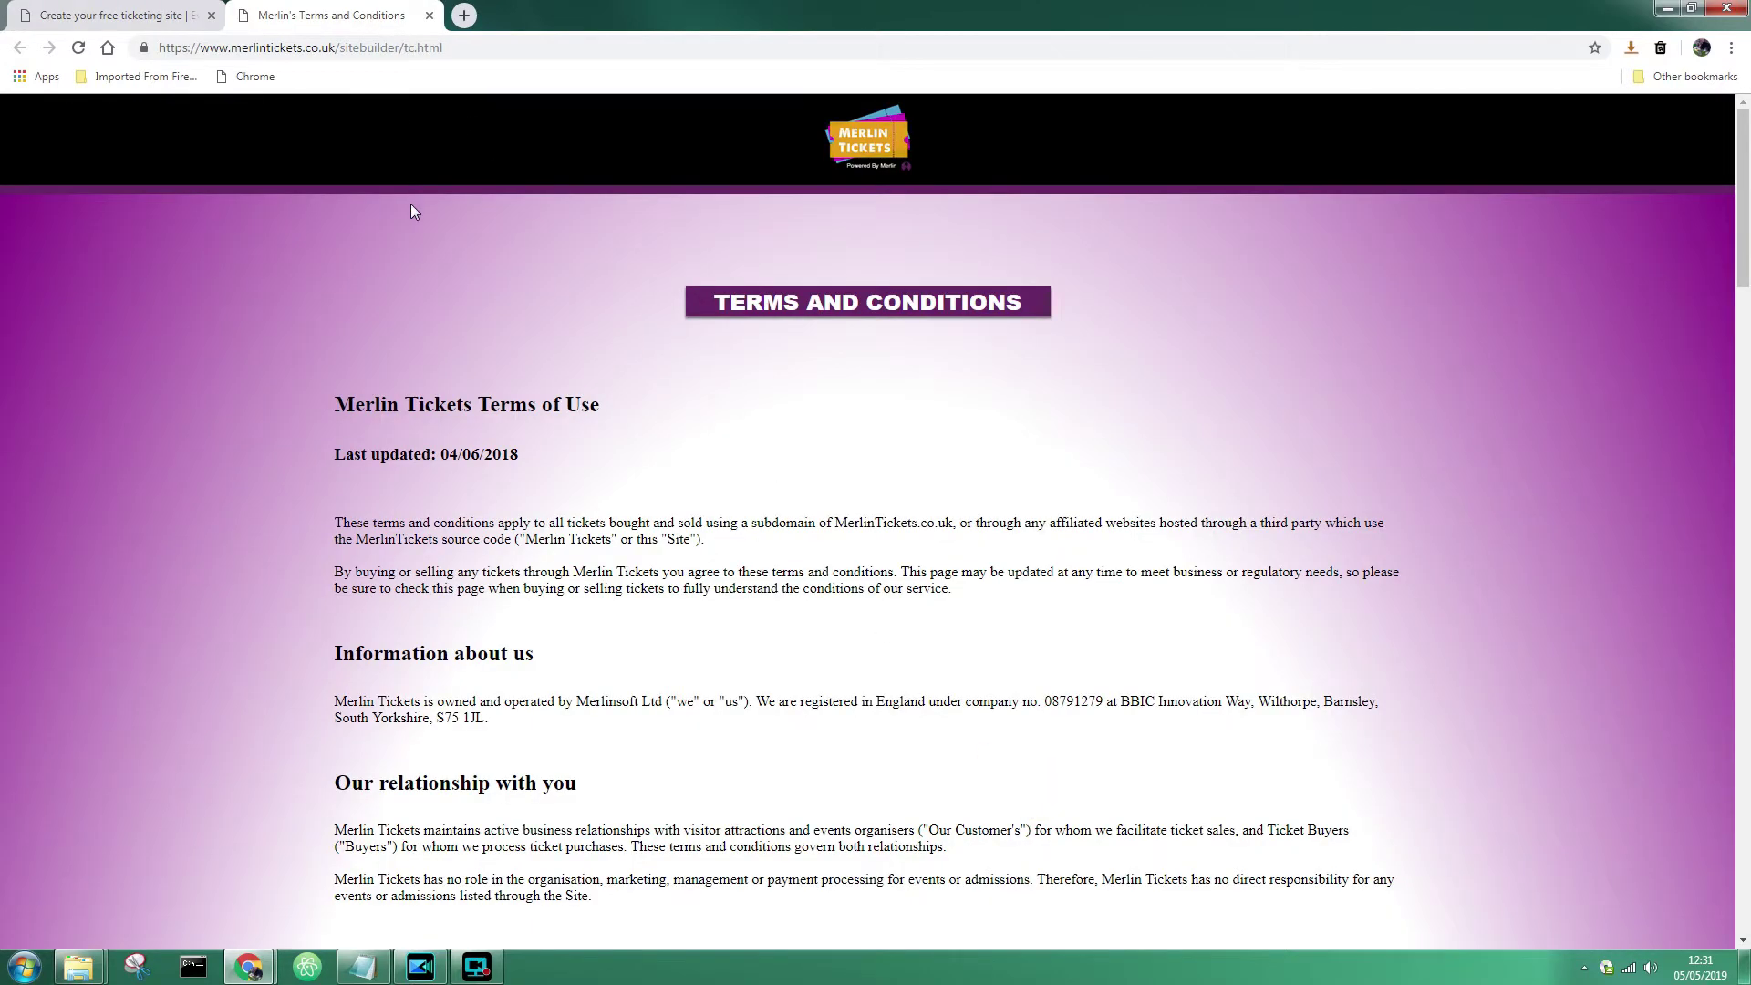
pyautogui.scroll(-15, 583, 367)
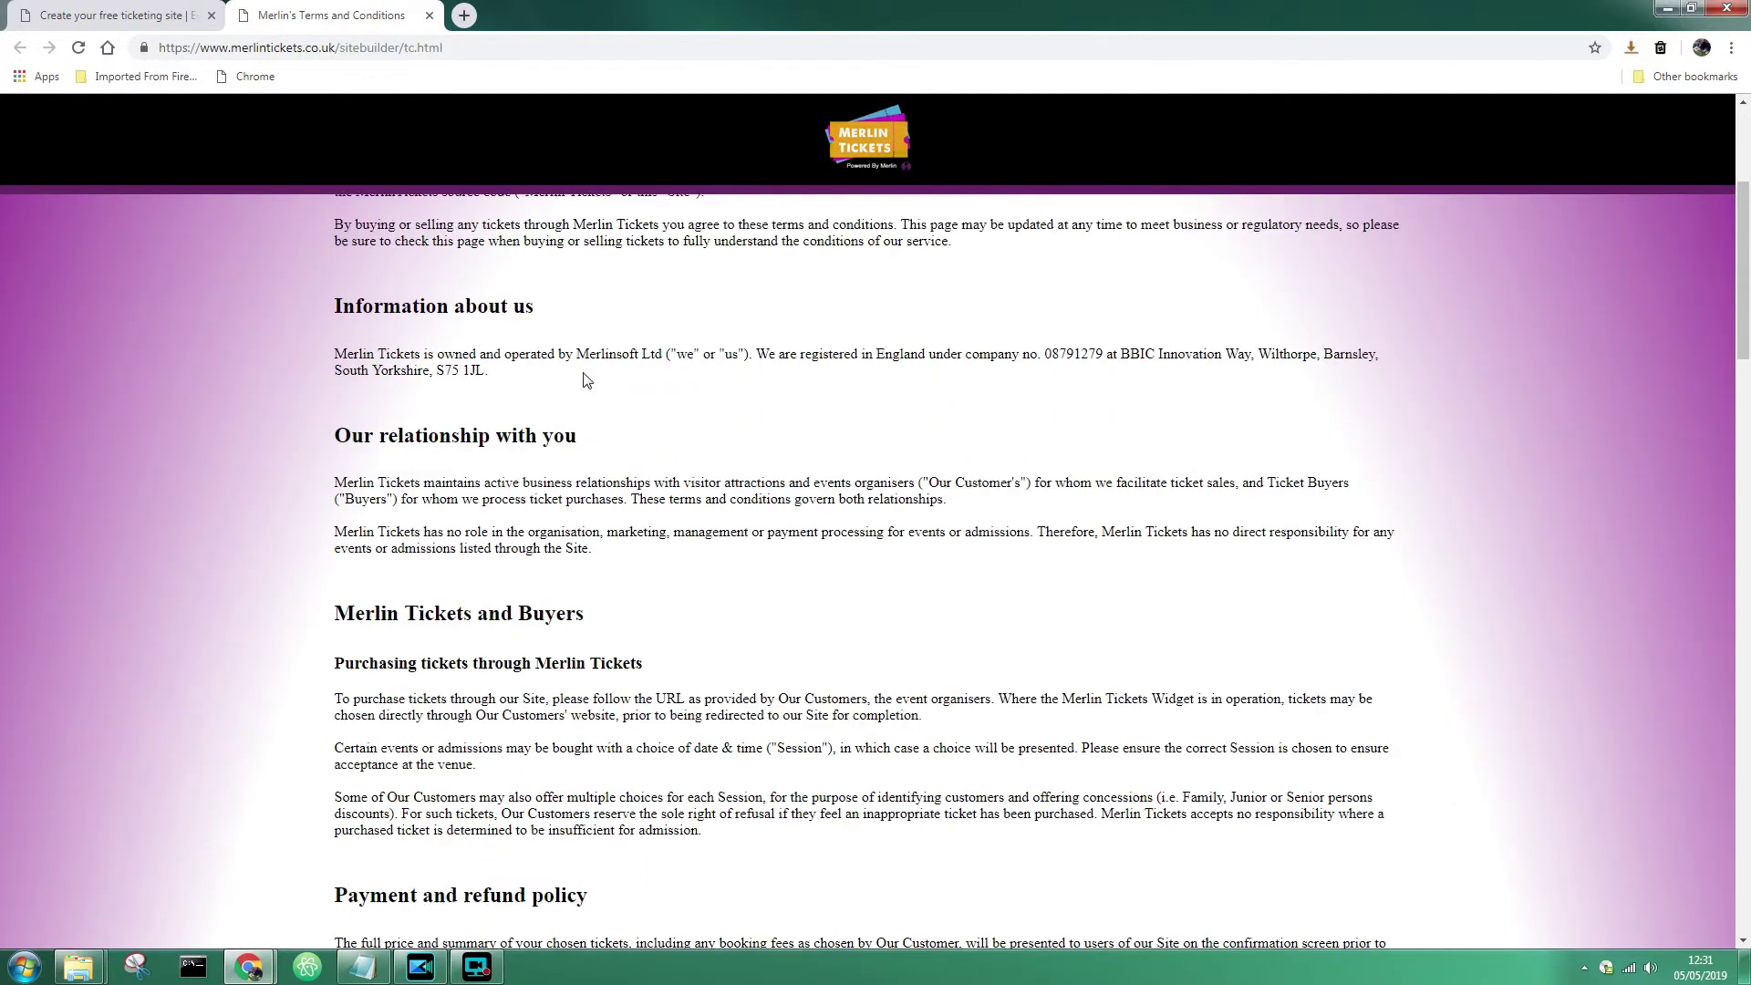
pyautogui.scroll(-20, 587, 381)
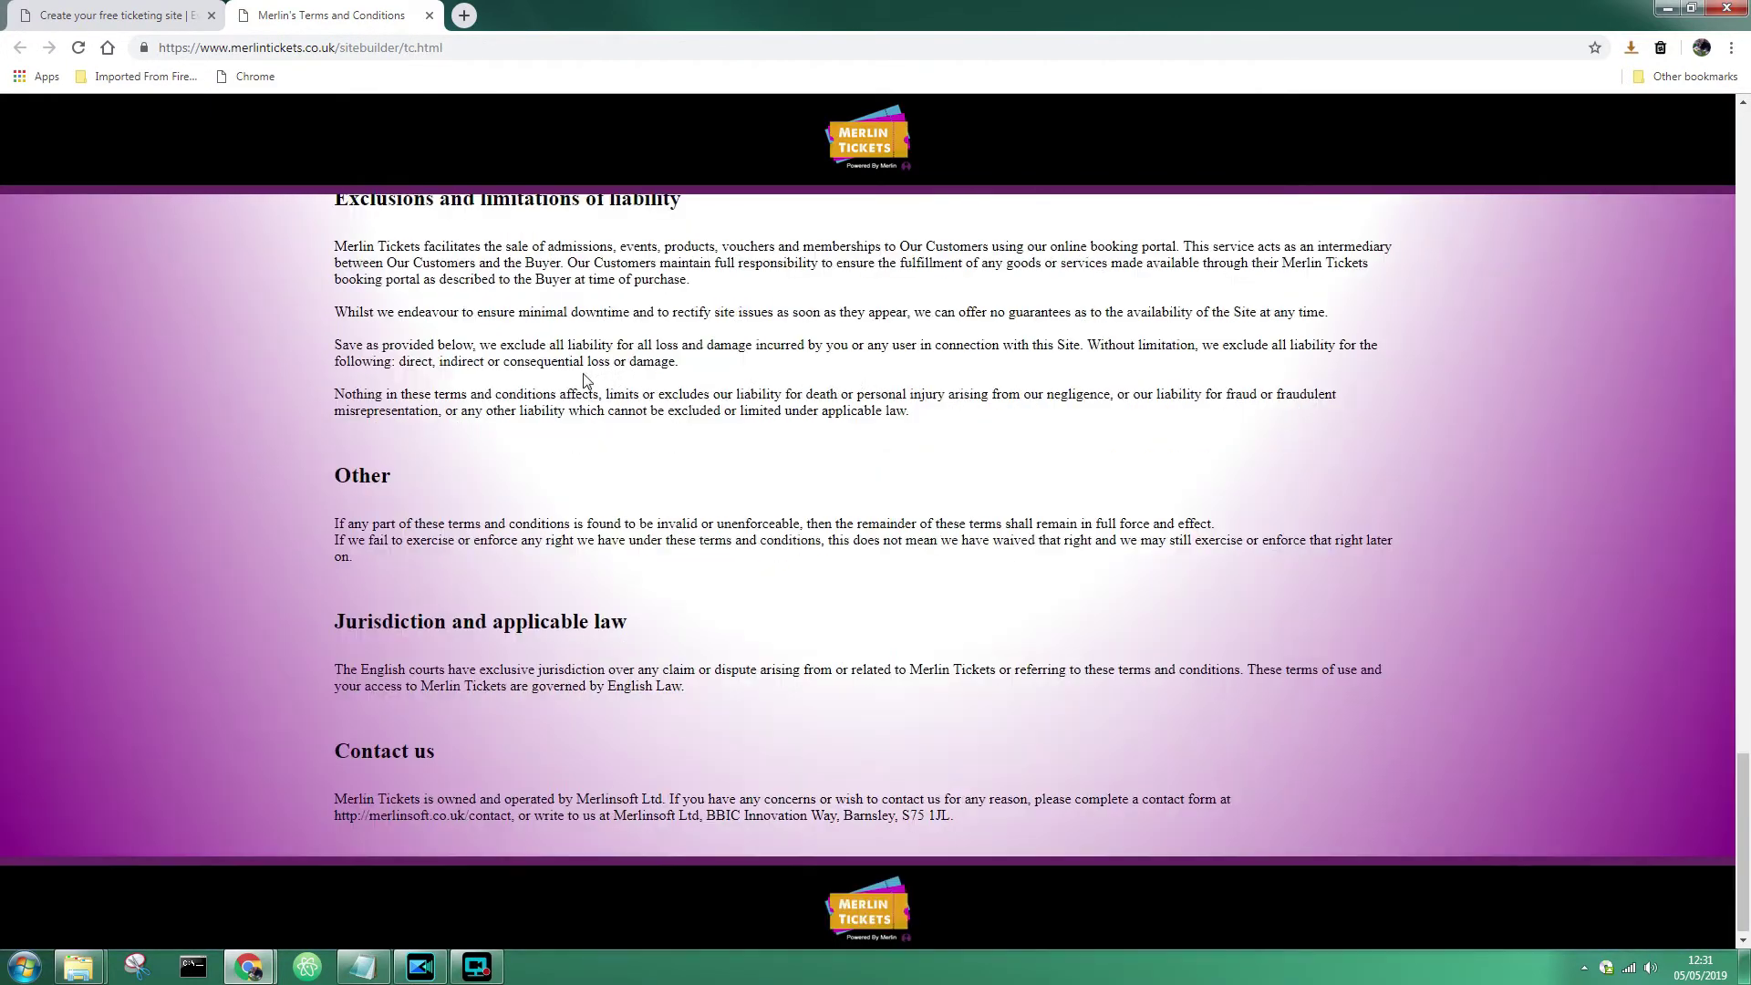
pyautogui.click(429, 16)
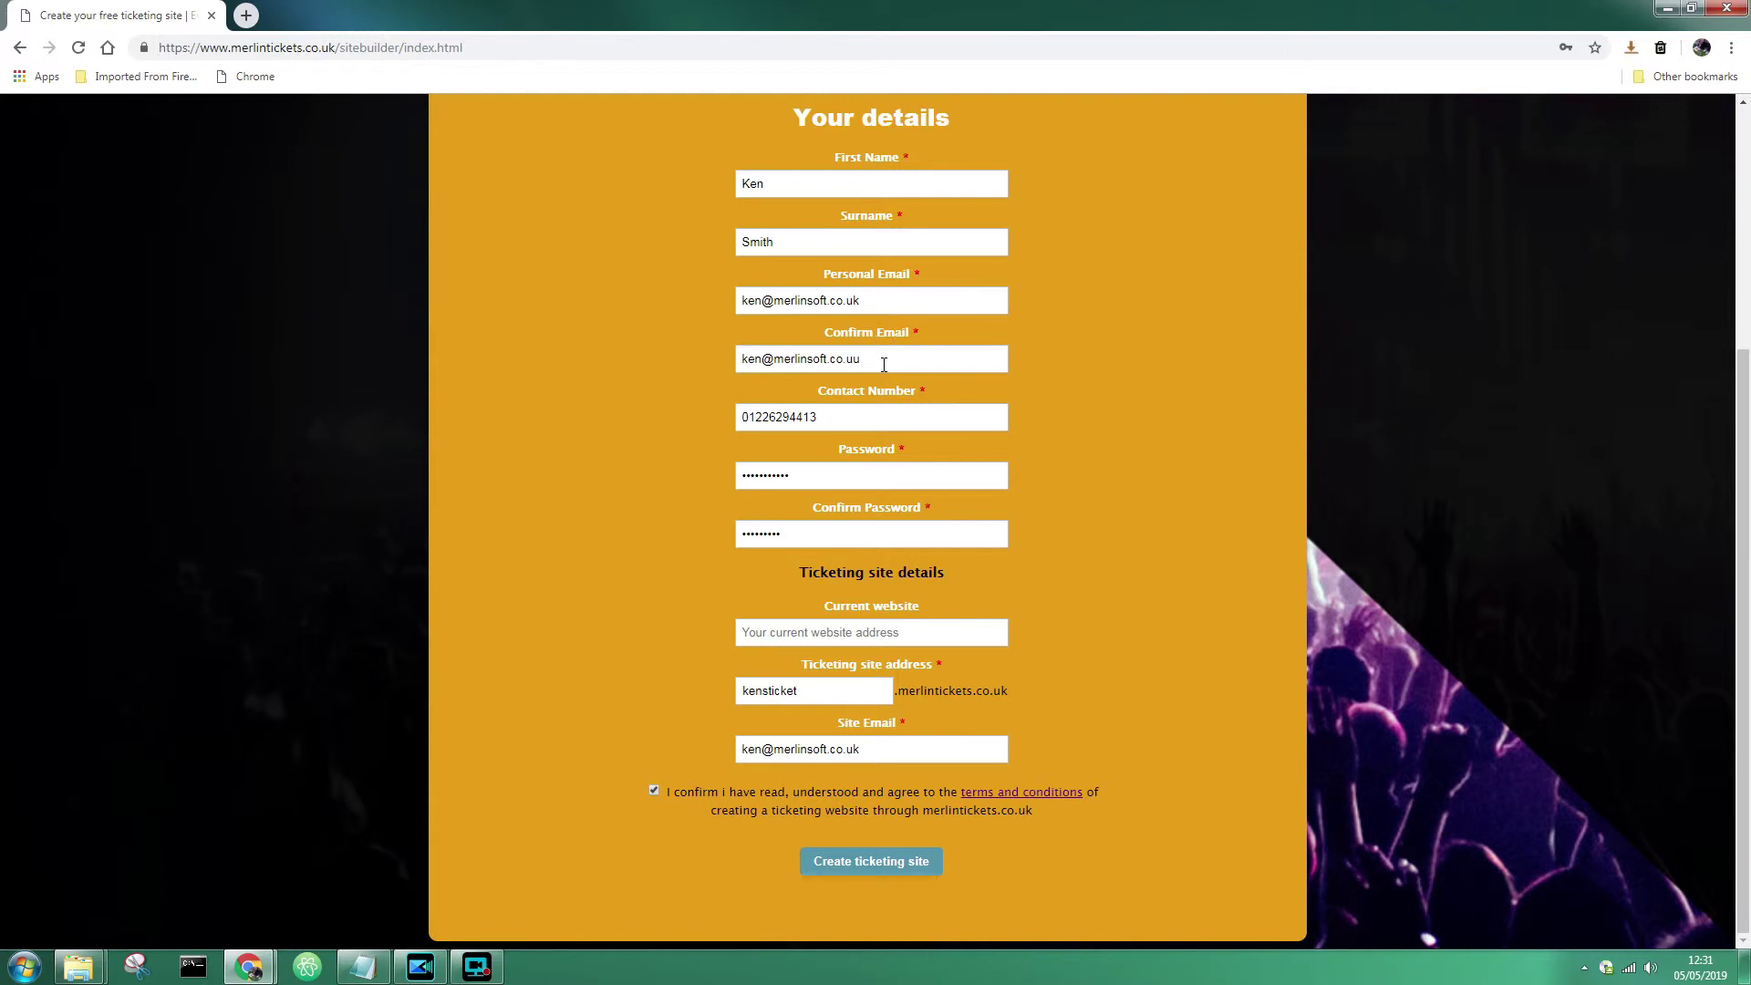
# - Submit the form, dismiss the e-mails-don't-match alert, and fix the confirm e-mail's last letter
pyautogui.click(894, 867)
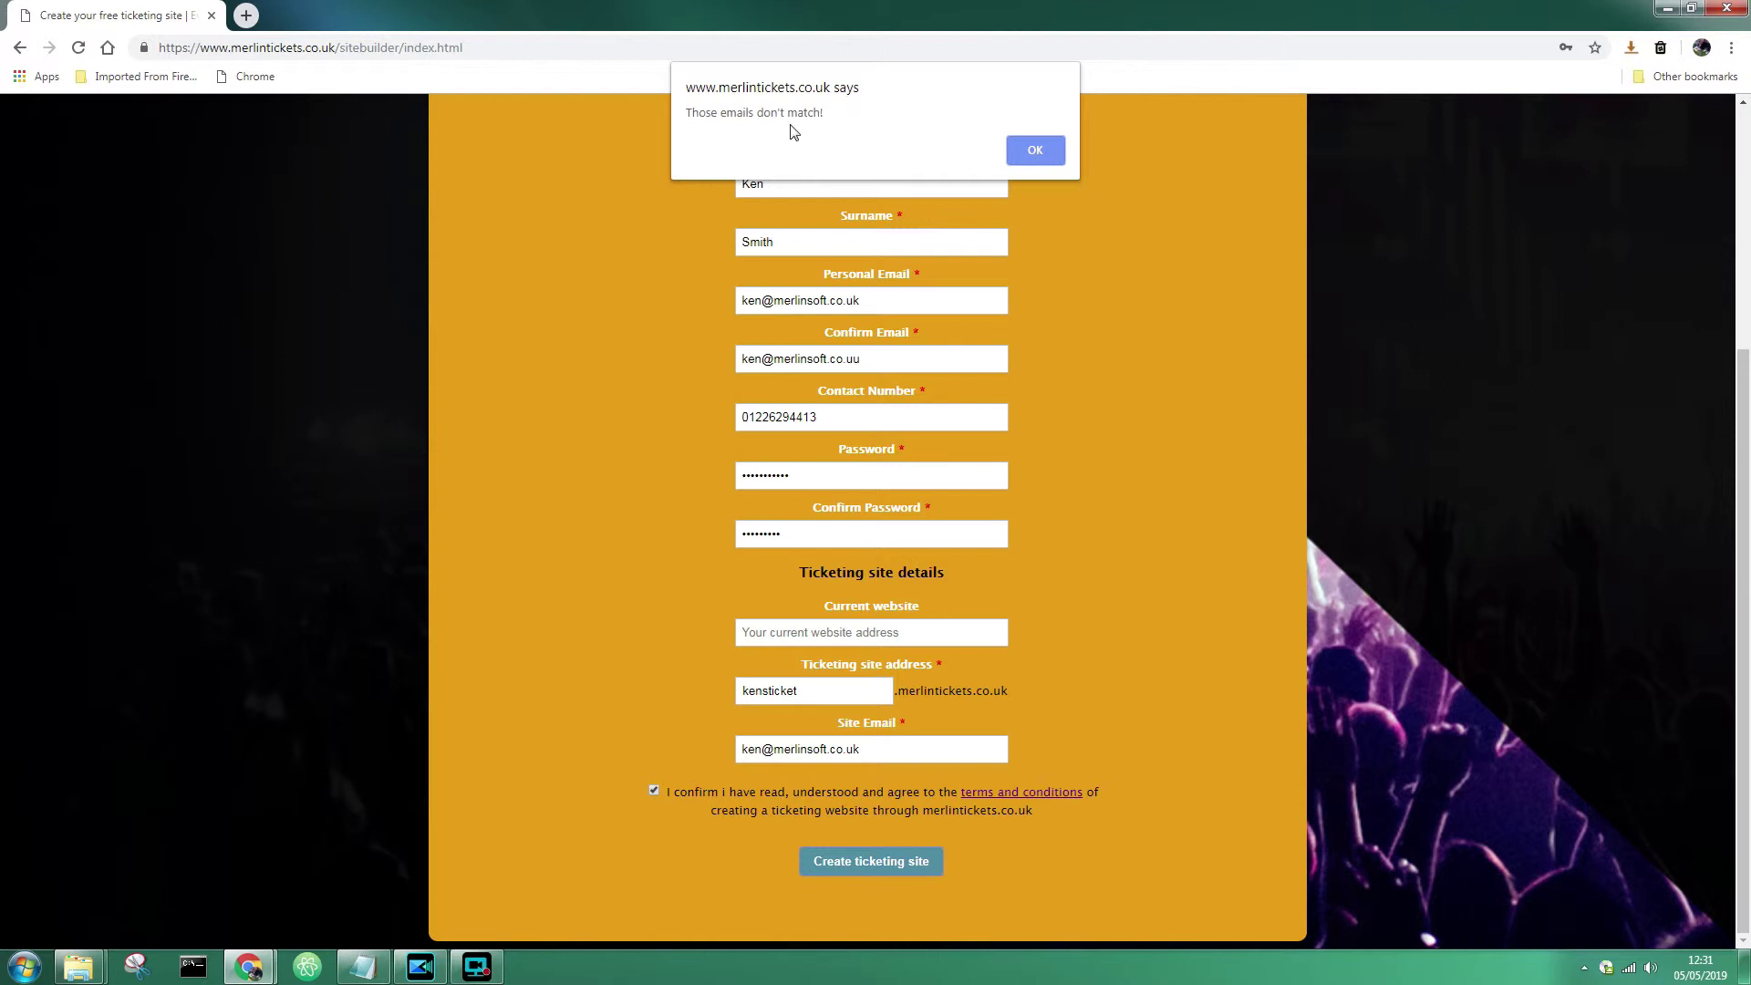
pyautogui.click(1045, 155)
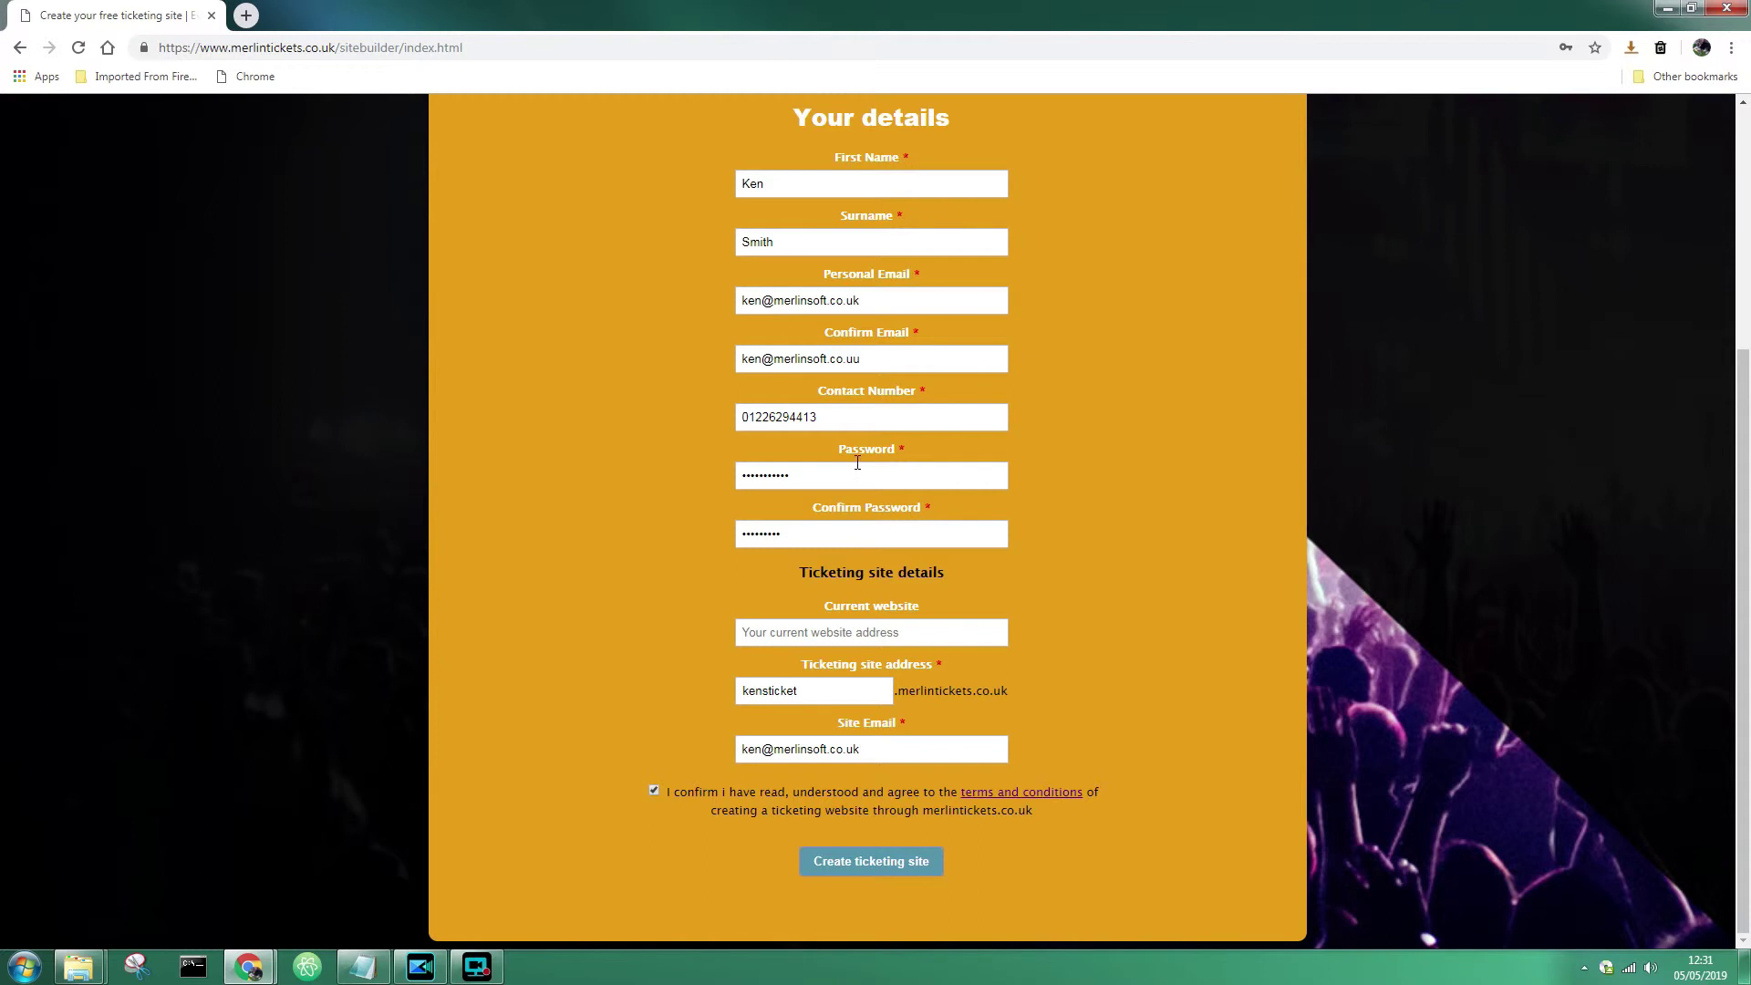
pyautogui.click(879, 355)
pyautogui.press('BackSpace')
pyautogui.write('k')
pyautogui.click(1050, 389)
# - After the passwords-don't-match alert, retype both password fields and resubmit to create the site
pyautogui.click(899, 870)
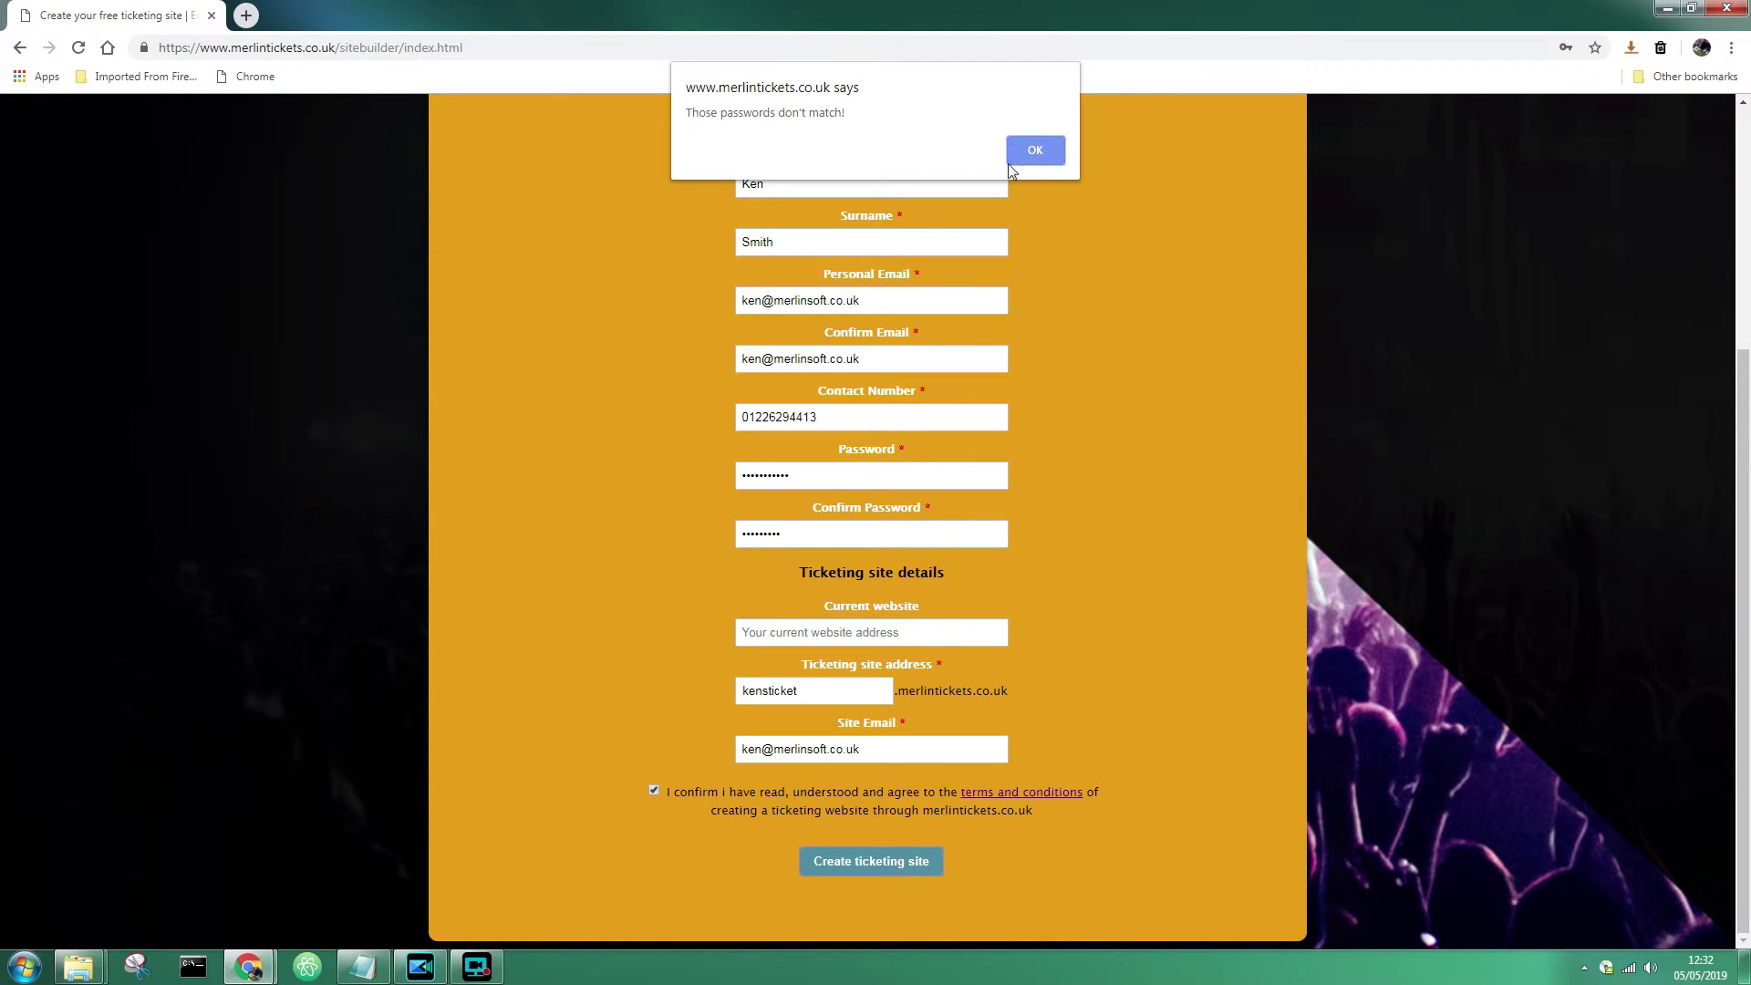
pyautogui.click(1030, 151)
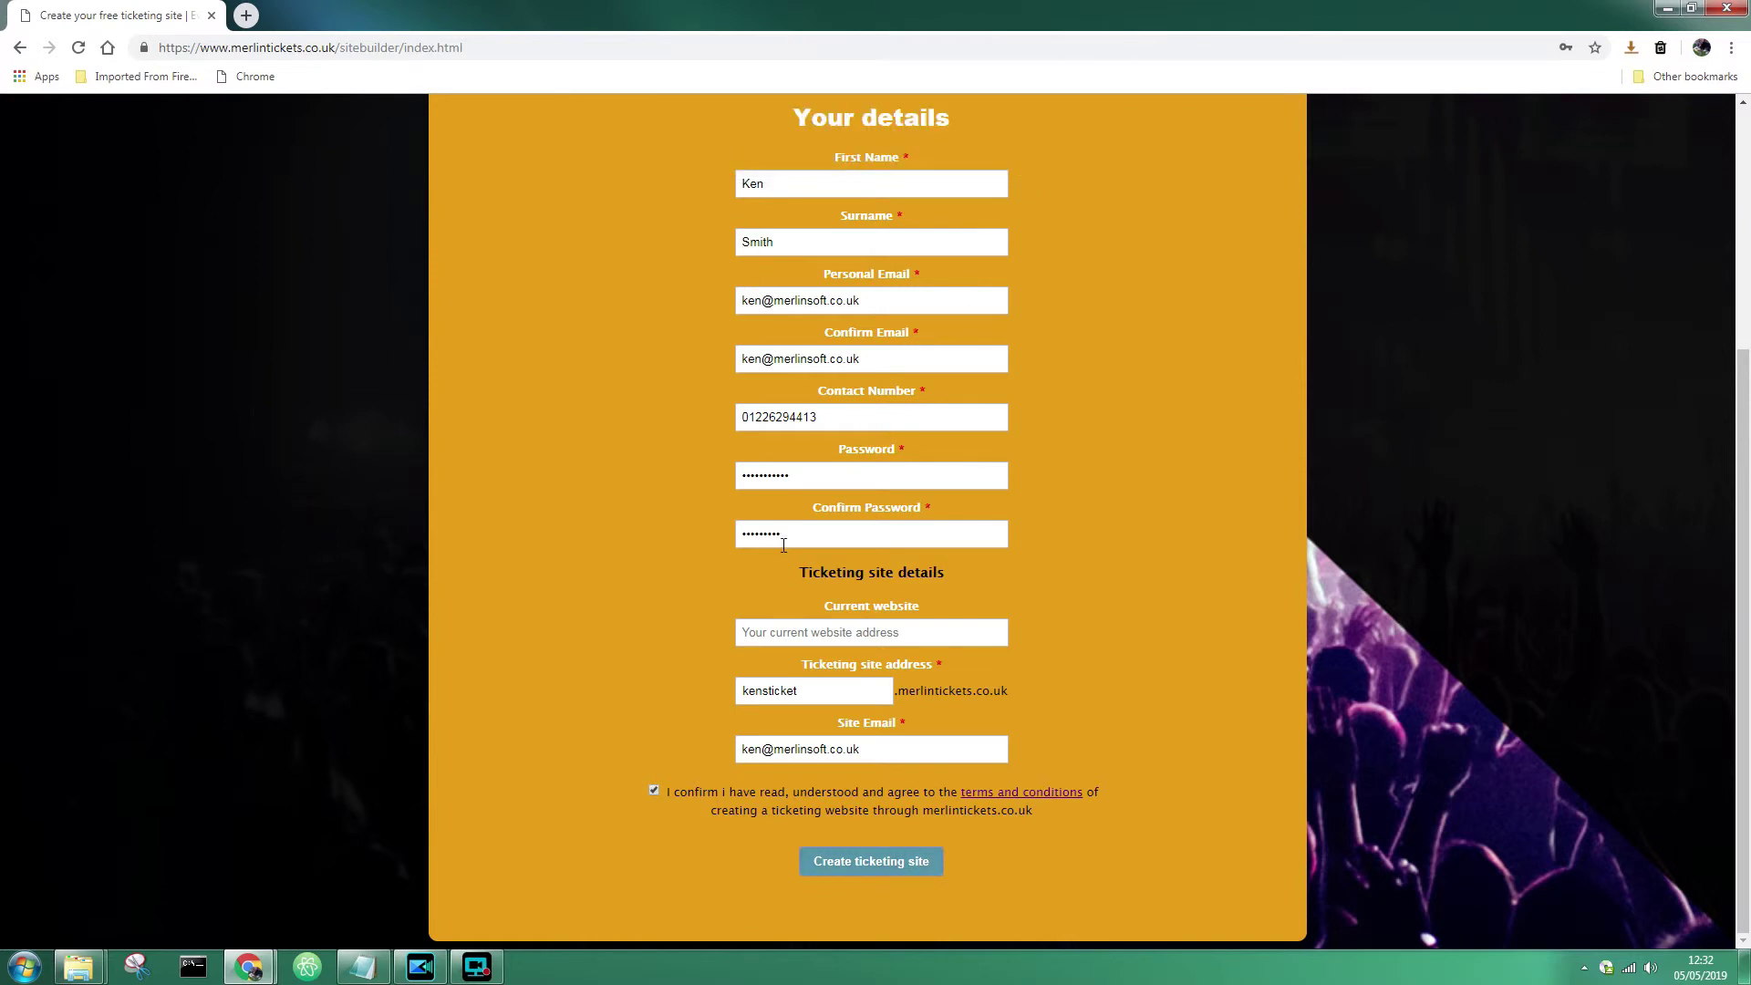
pyautogui.click(793, 476)
pyautogui.press('BackSpace')
pyautogui.press('BackSpace')
pyautogui.press('BackSpace')
pyautogui.doubleClick(793, 476)
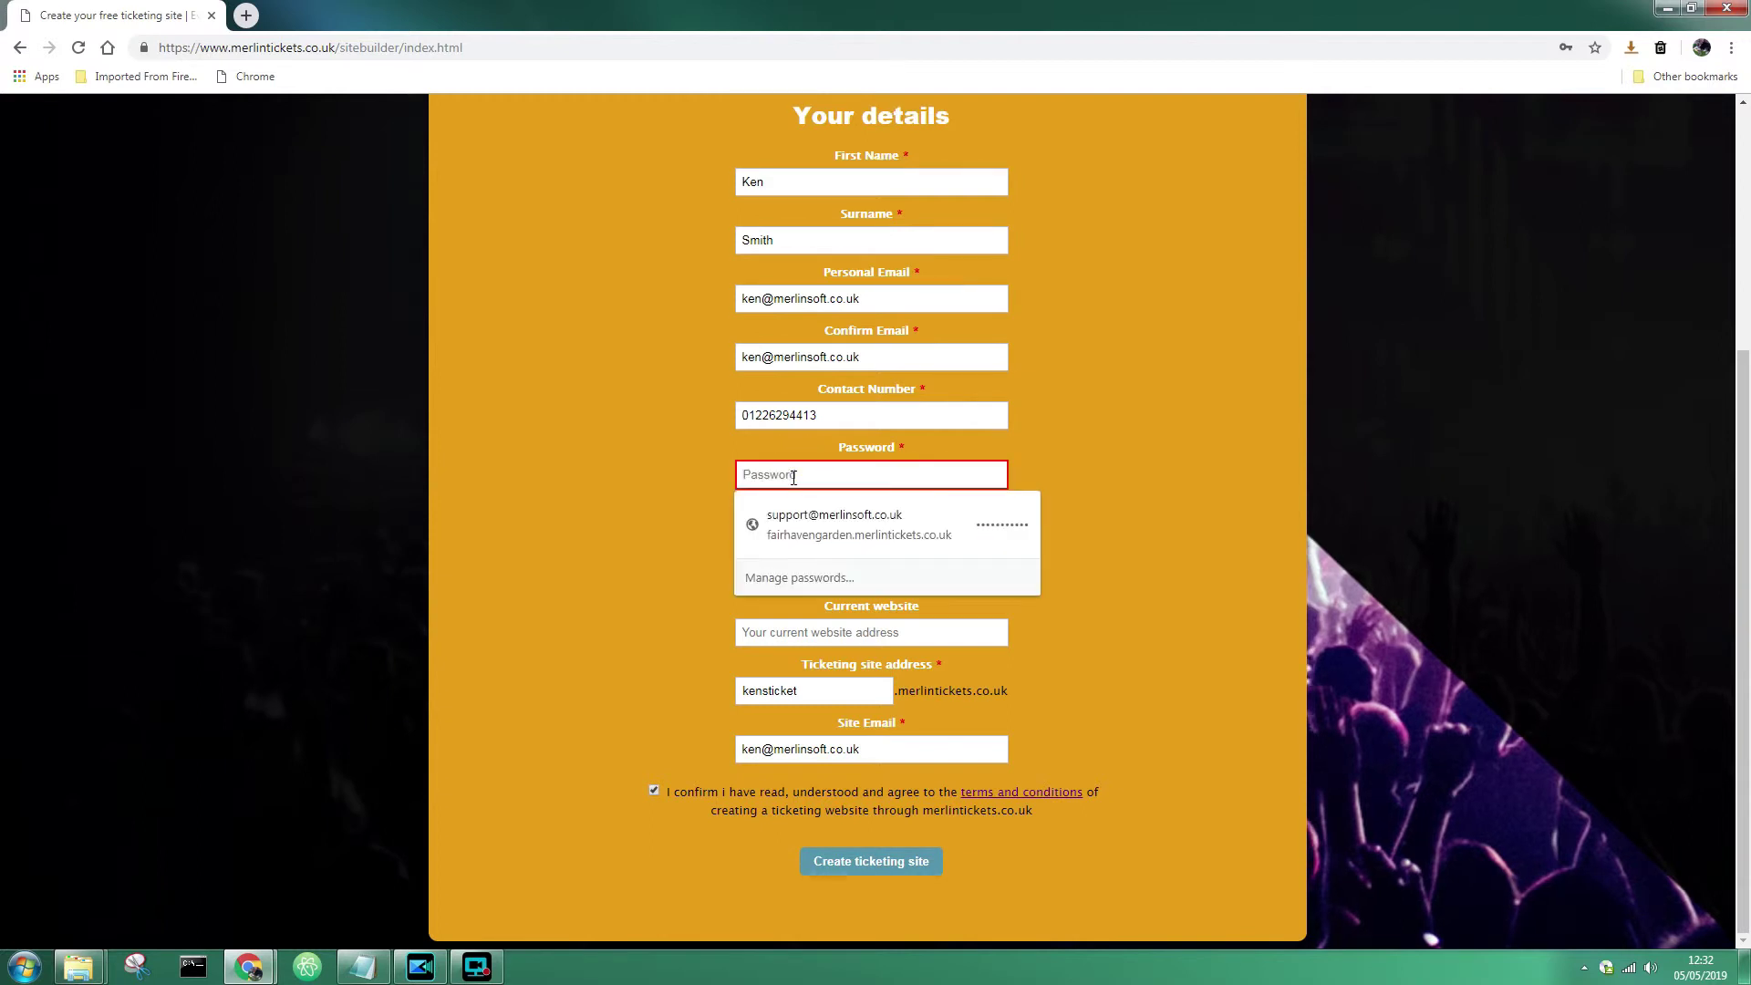
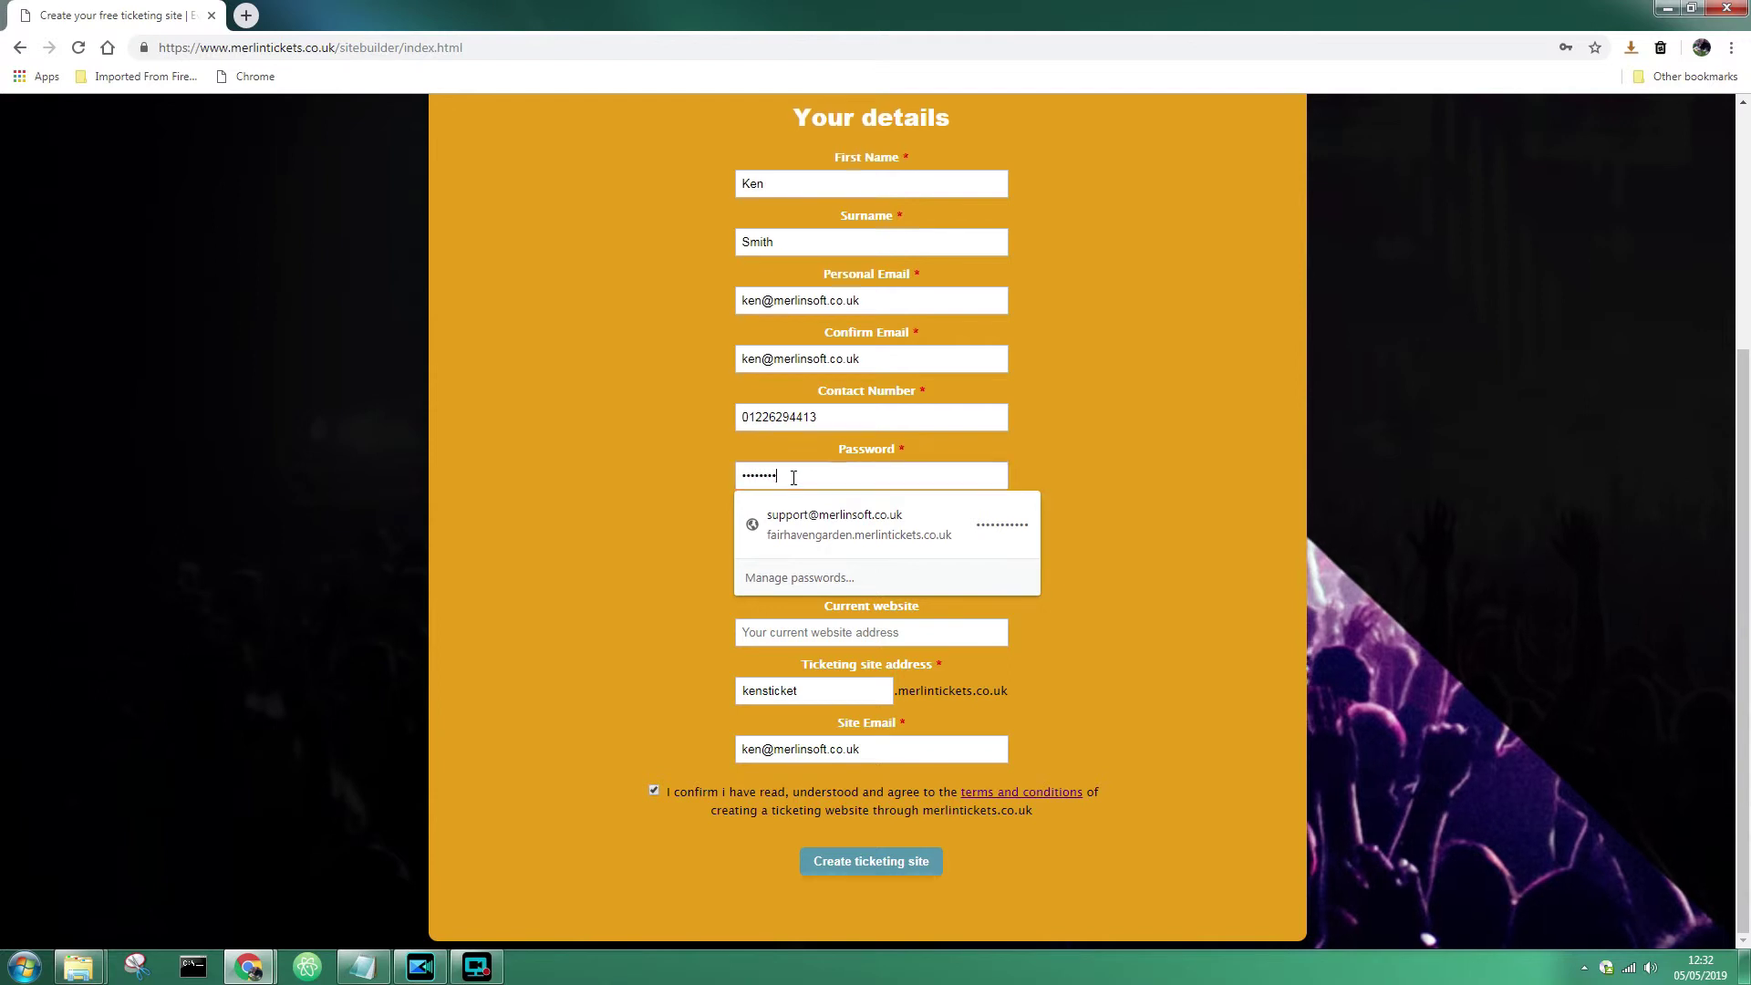
pyautogui.click(1095, 526)
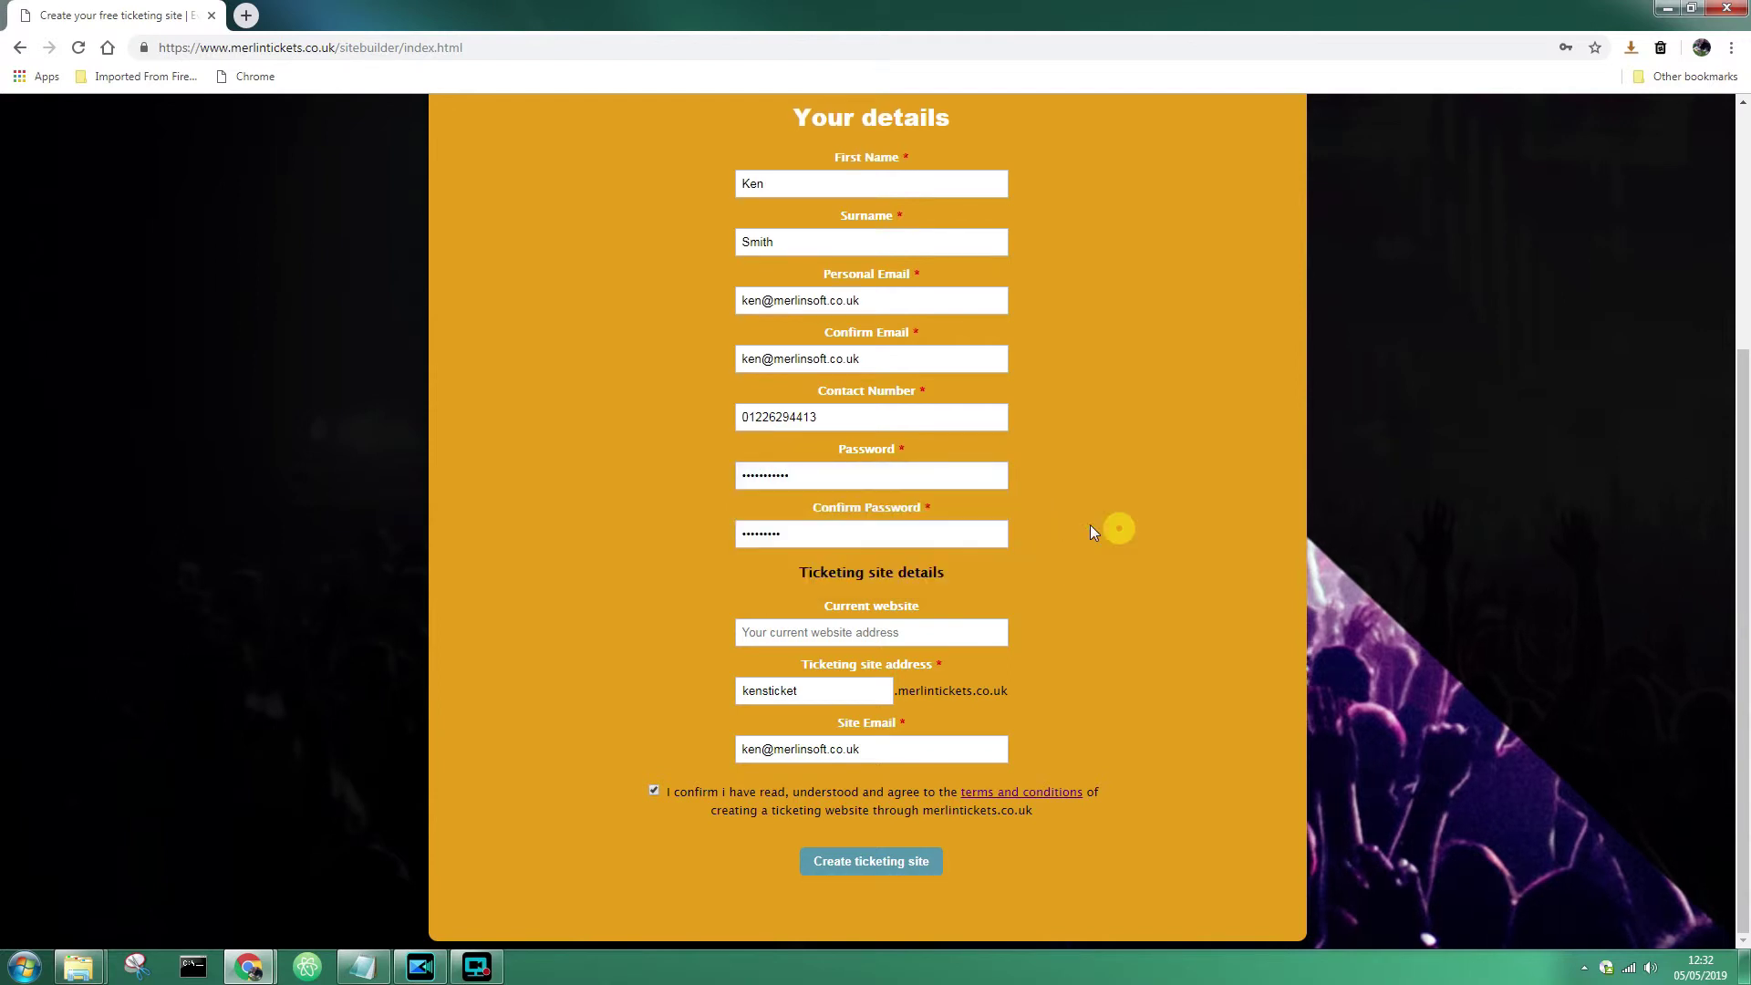
pyautogui.moveTo(799, 533); pyautogui.dragTo(739, 538)
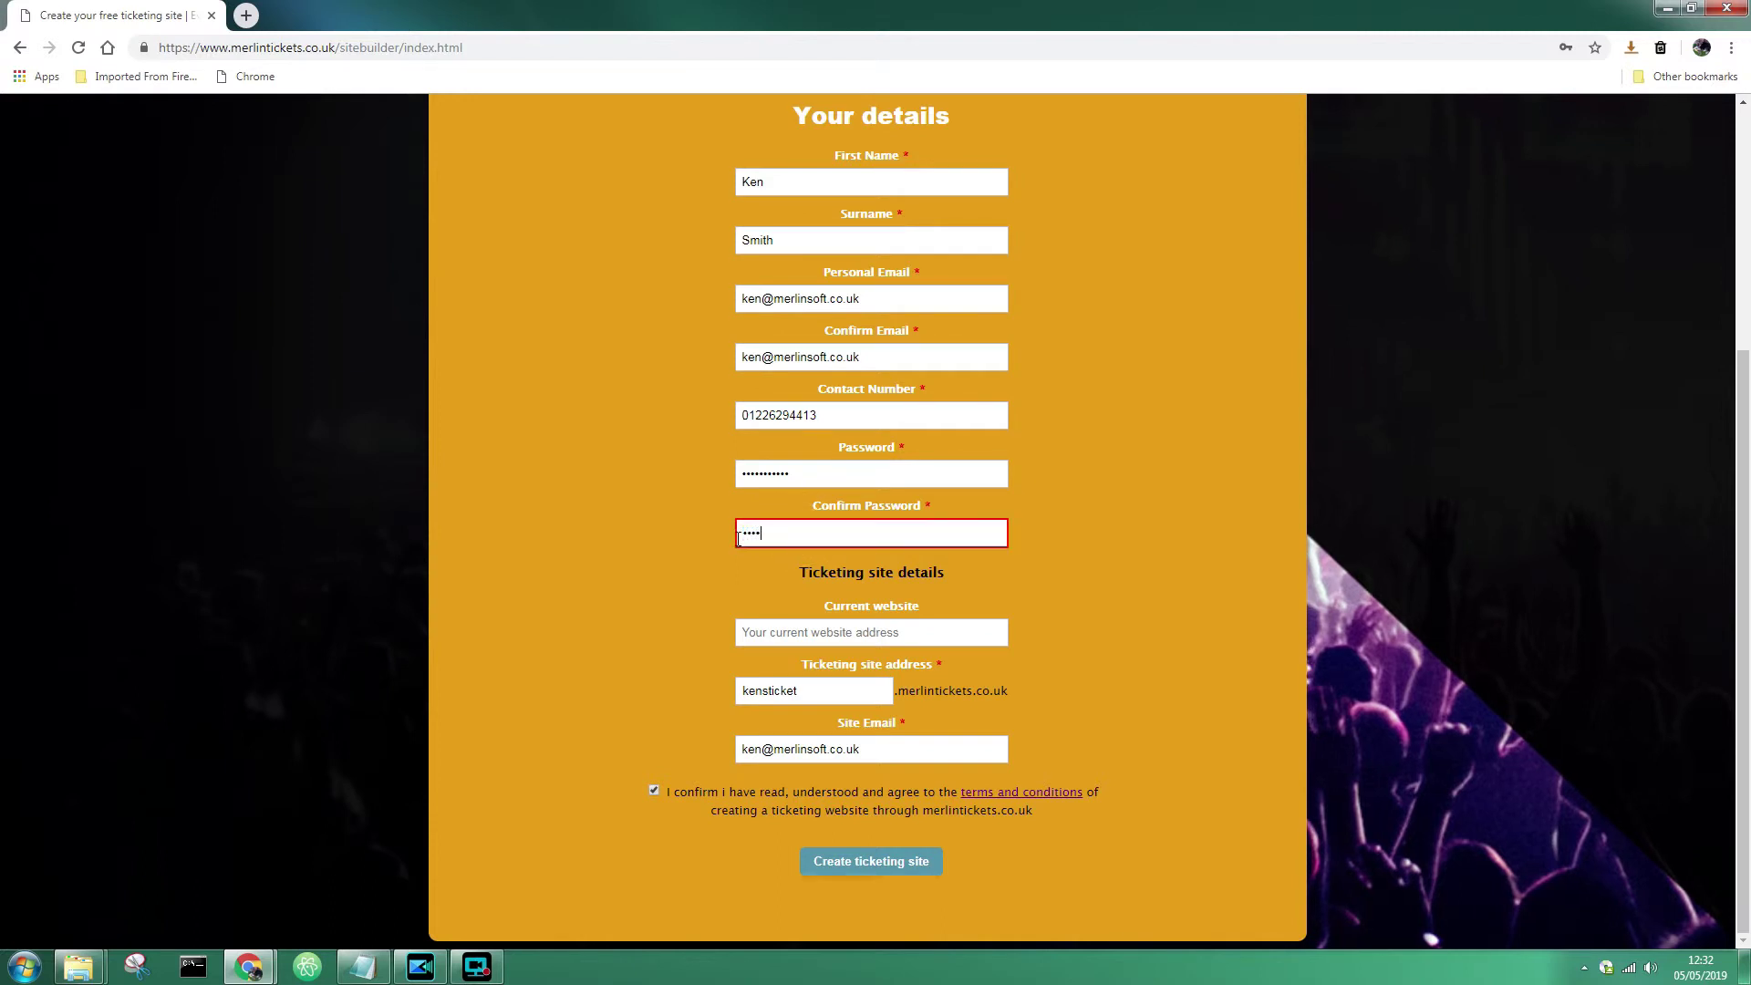
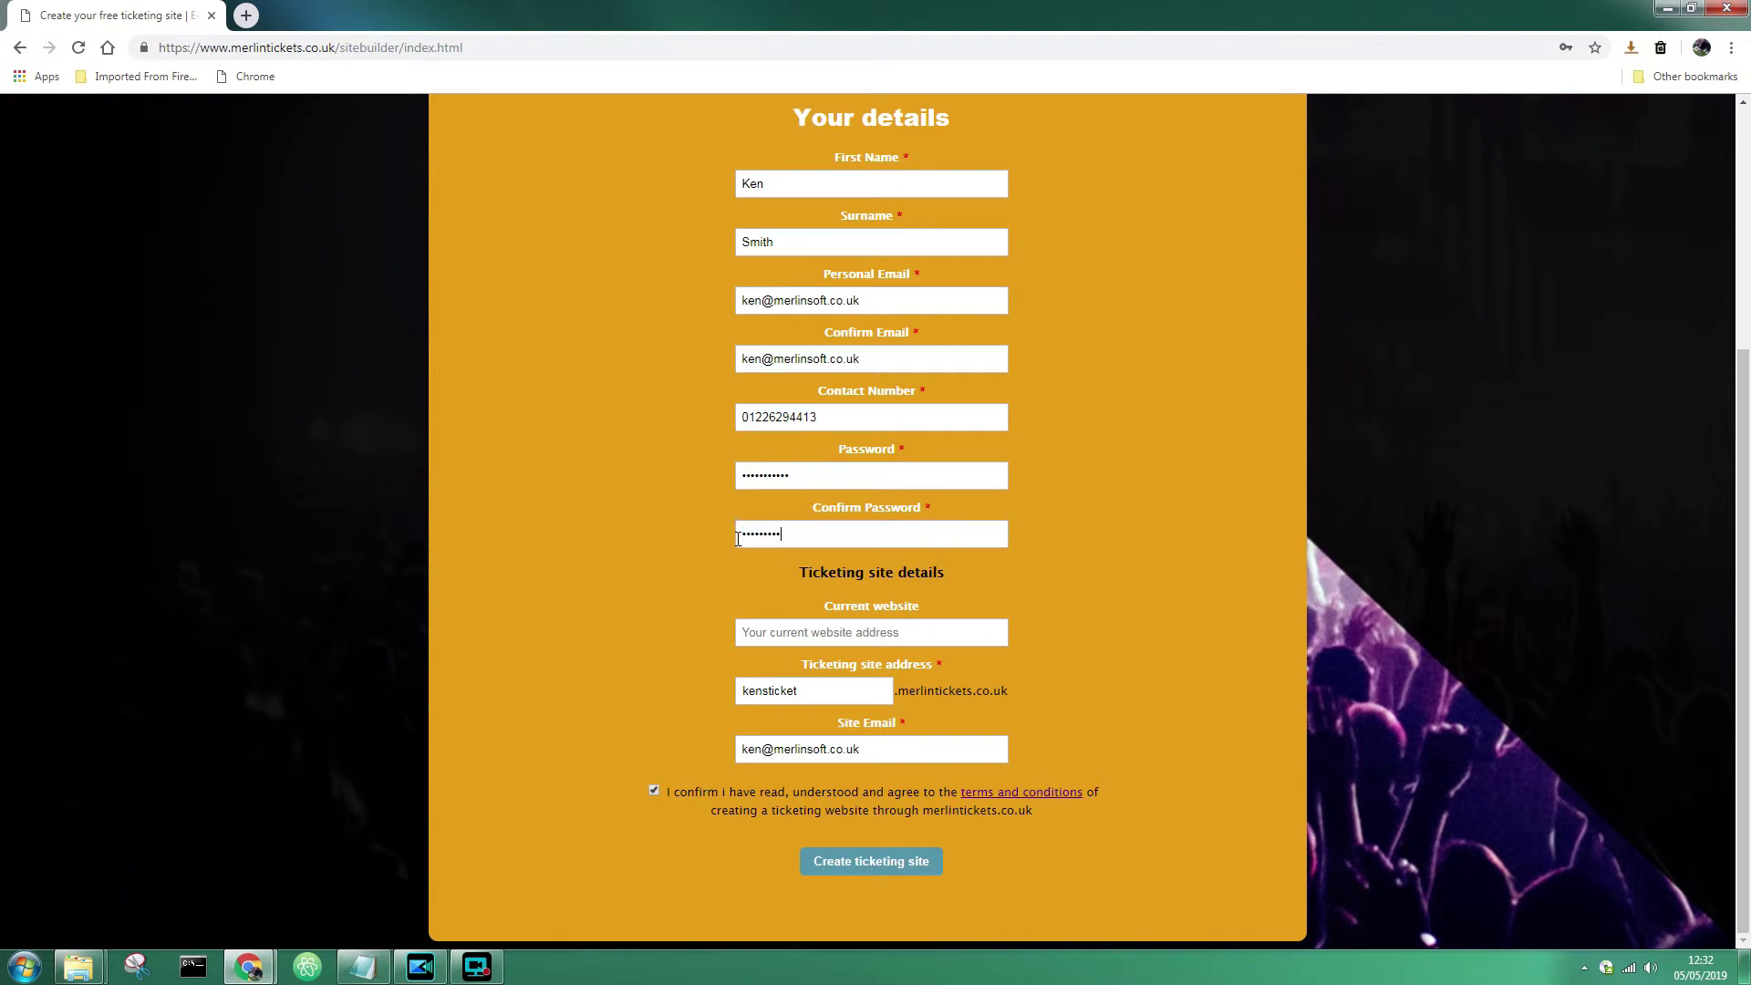
pyautogui.click(1099, 618)
# - Submit the form to create the kensticket ticketing site and decline Chrome's password save
pyautogui.click(913, 855)
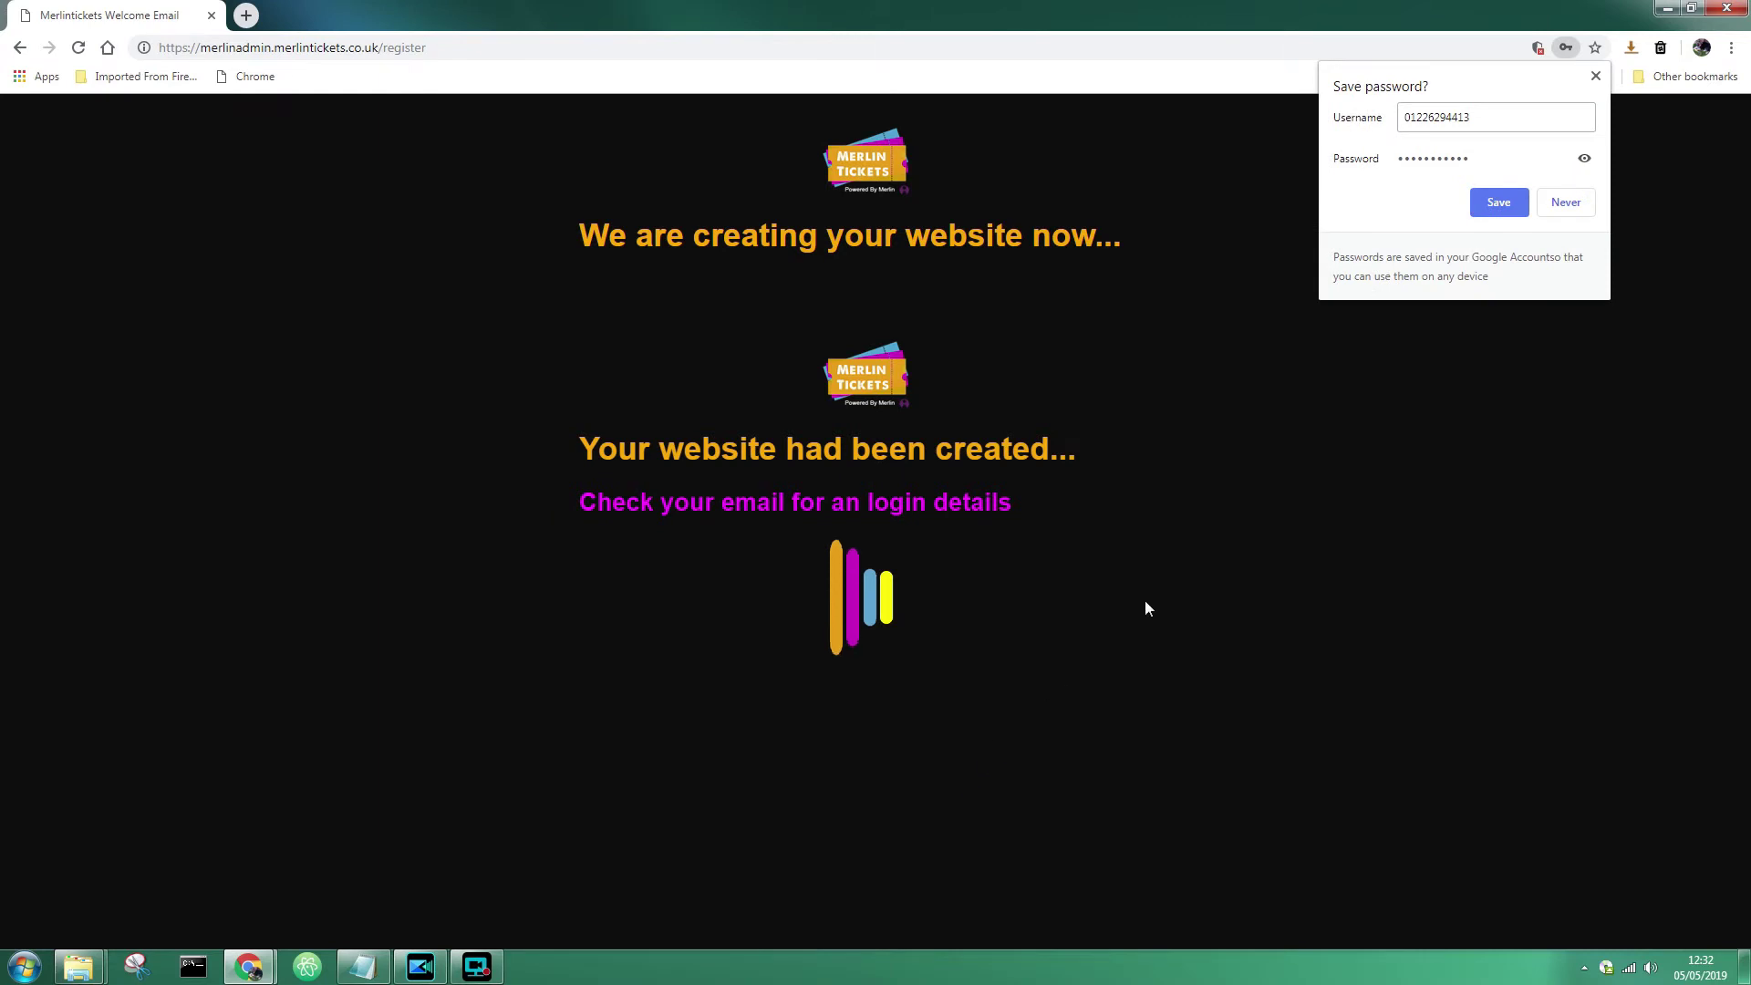
pyautogui.click(1596, 77)
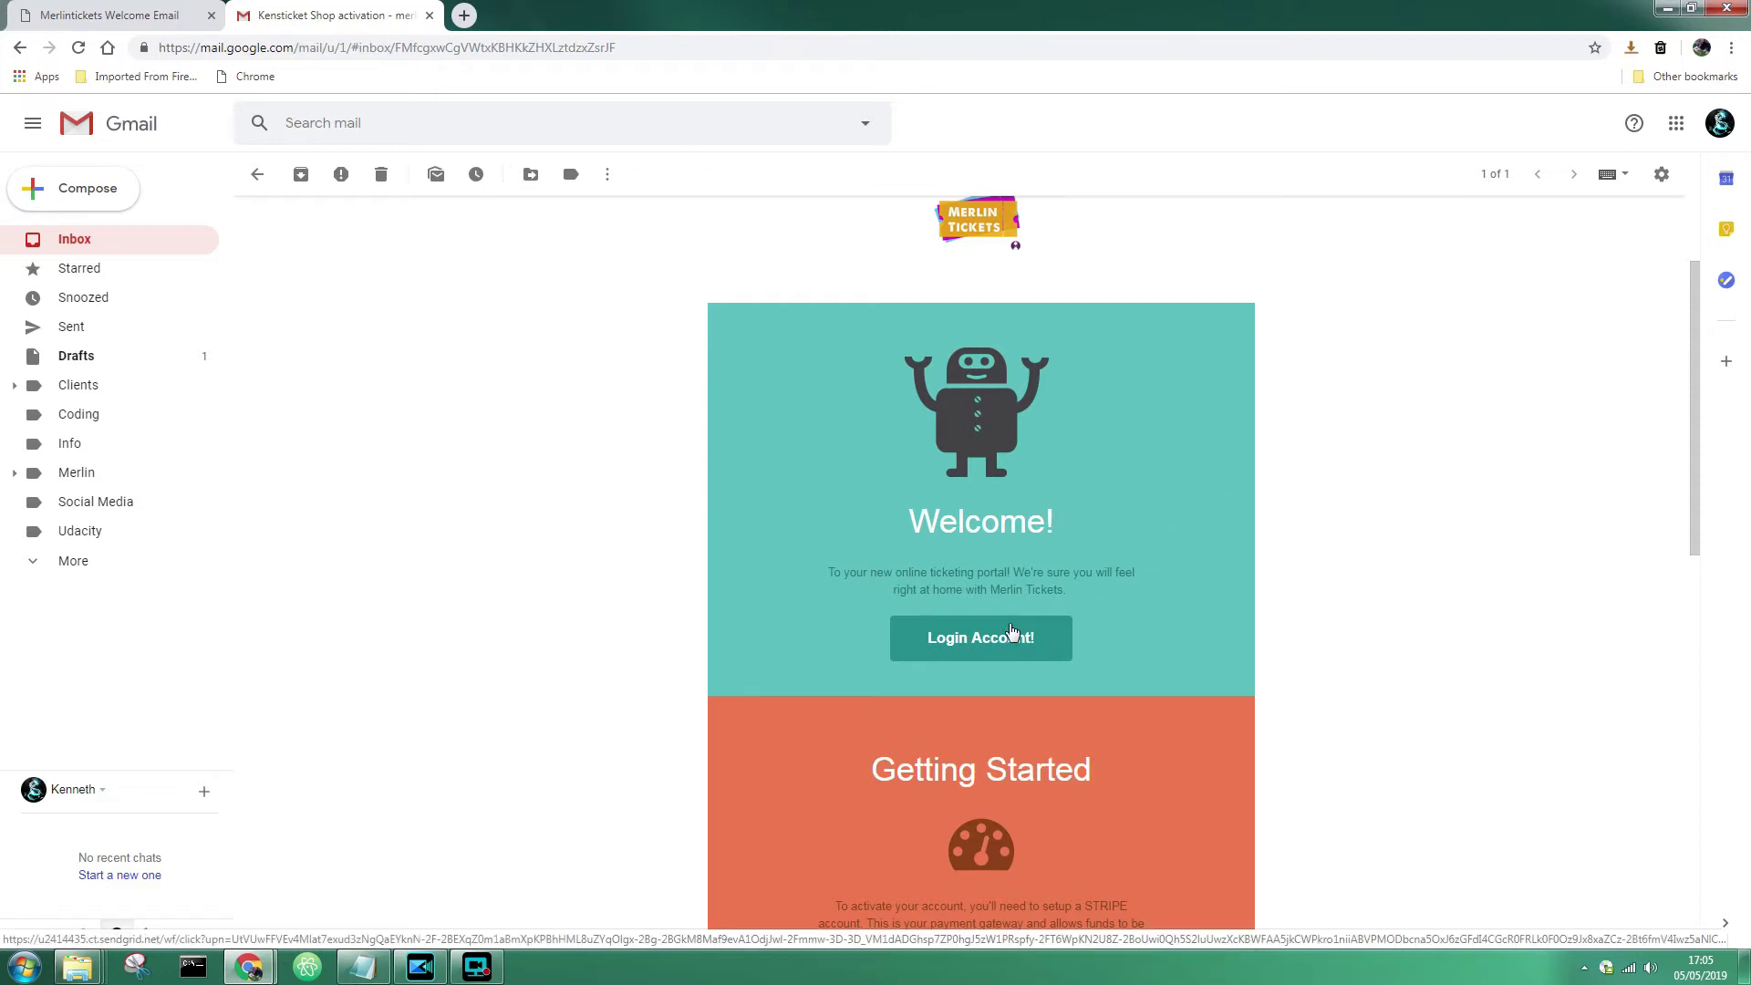
# - Scroll down the welcome email to its Getting Started section
pyautogui.scroll(-2, 1211, 580)
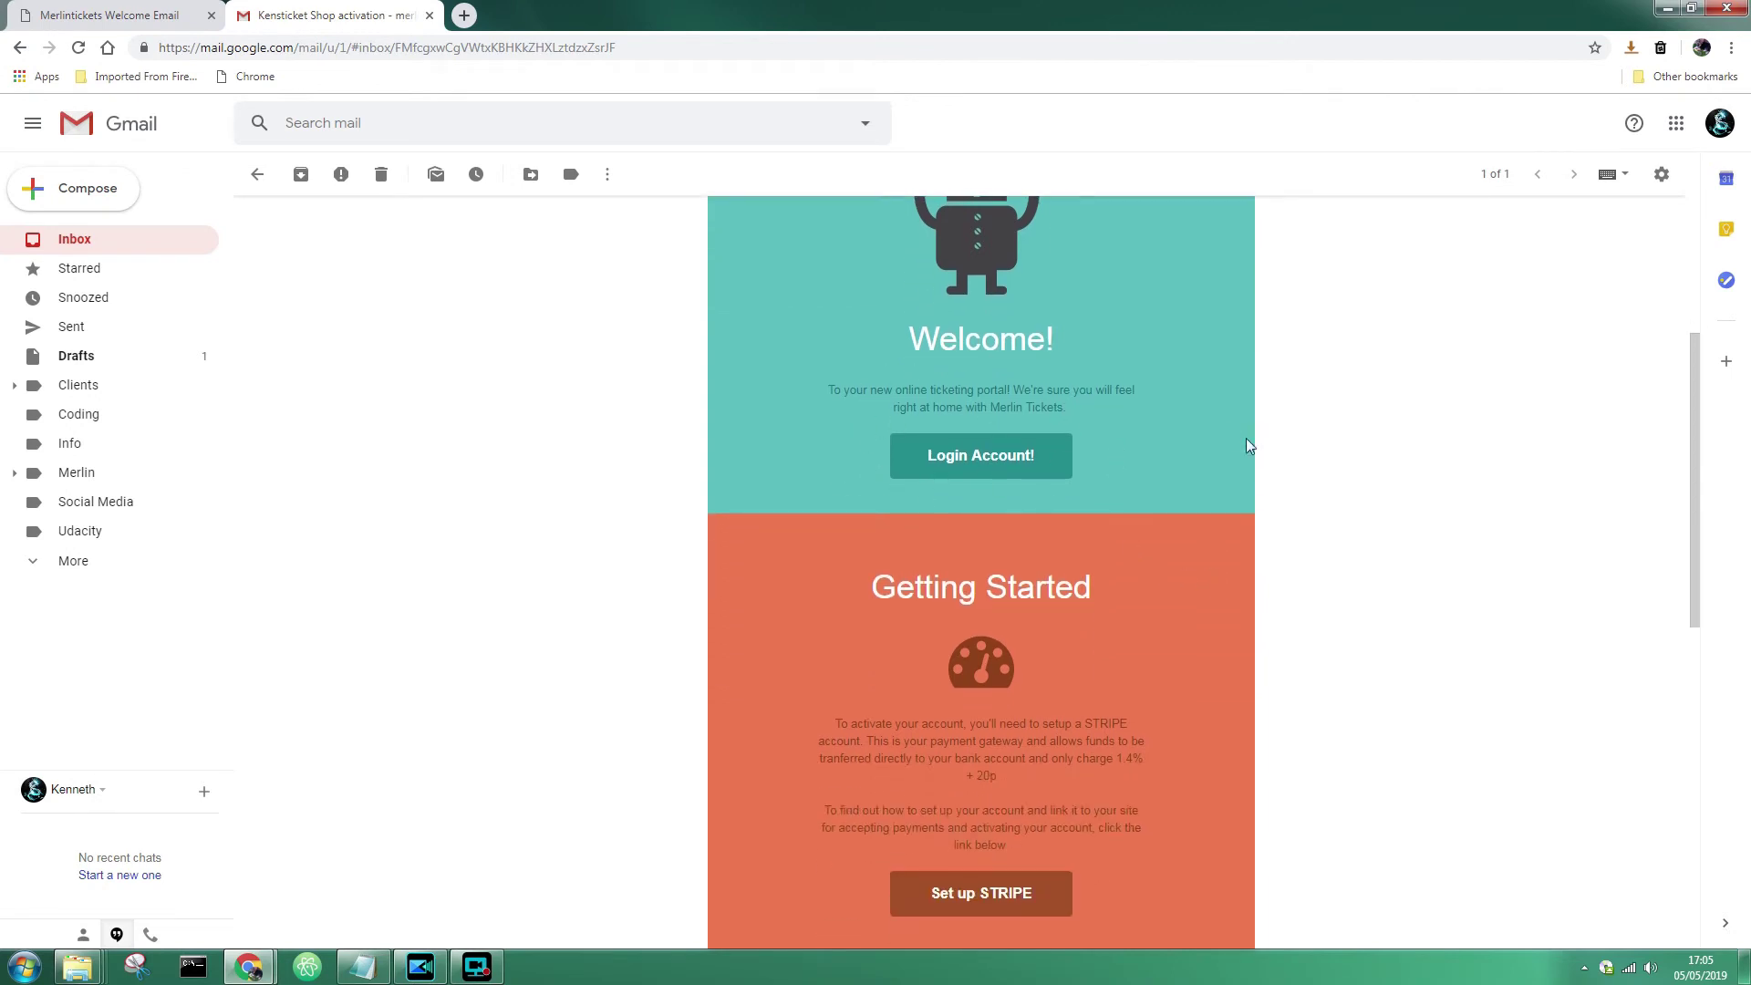
pyautogui.scroll(-3, 1201, 458)
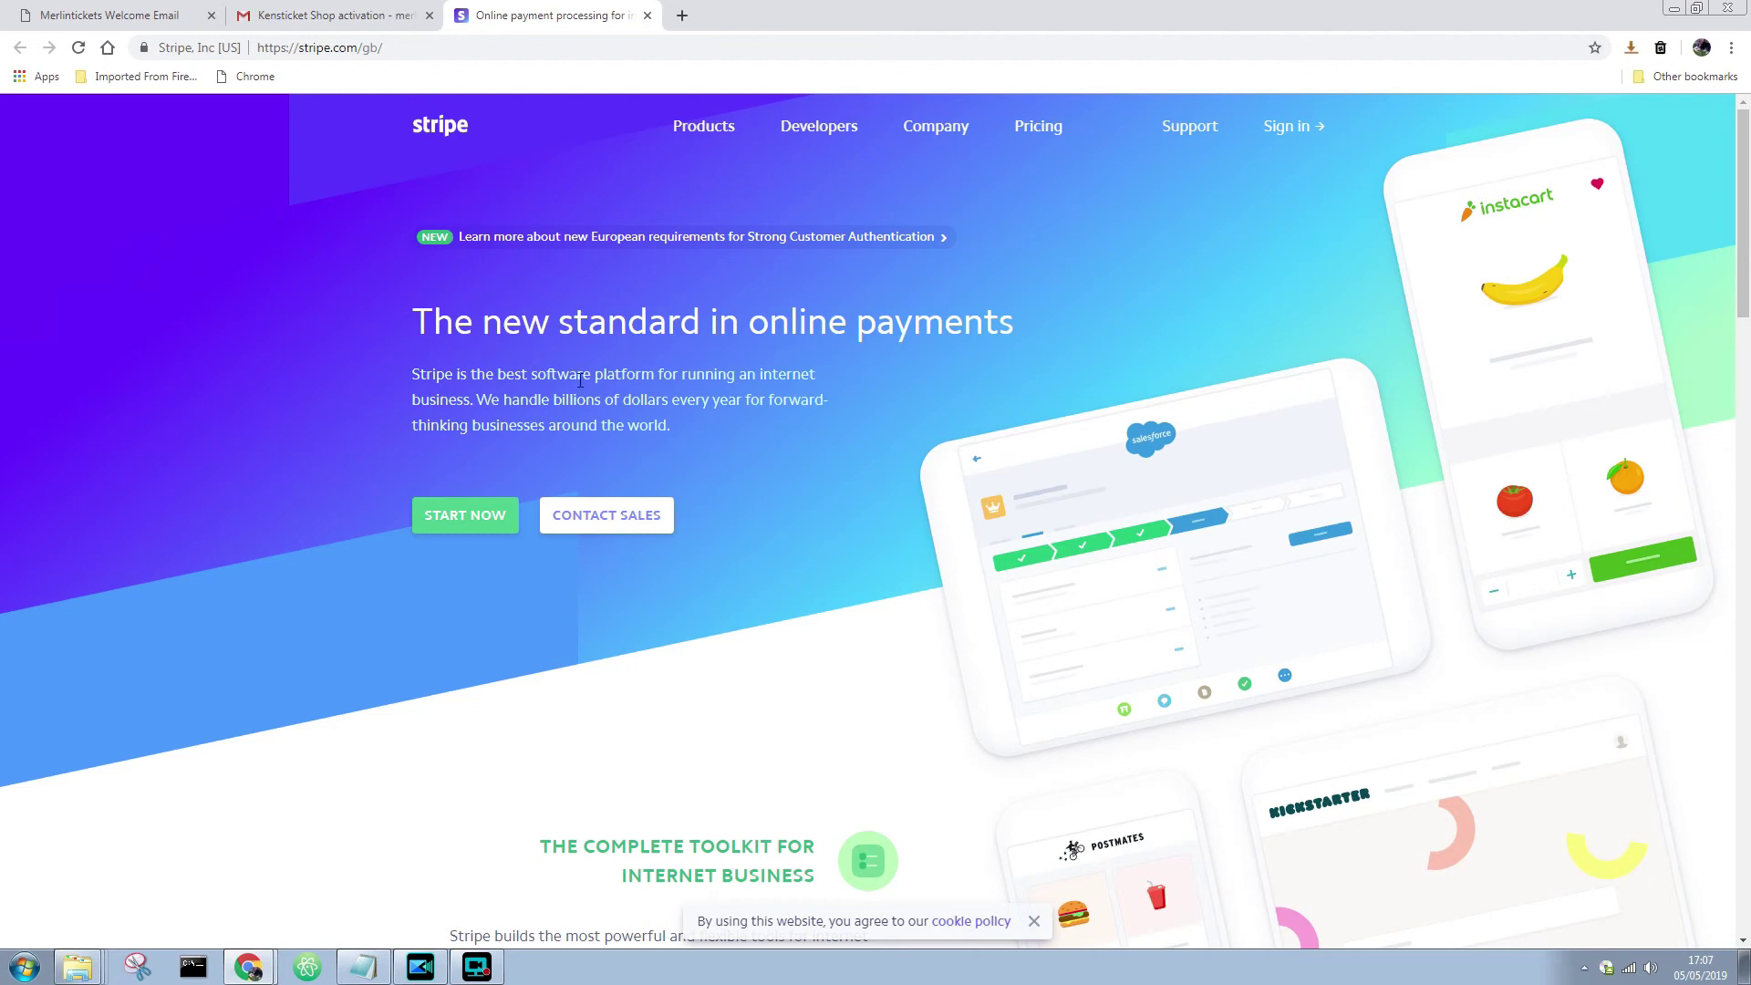
pyautogui.click(471, 516)
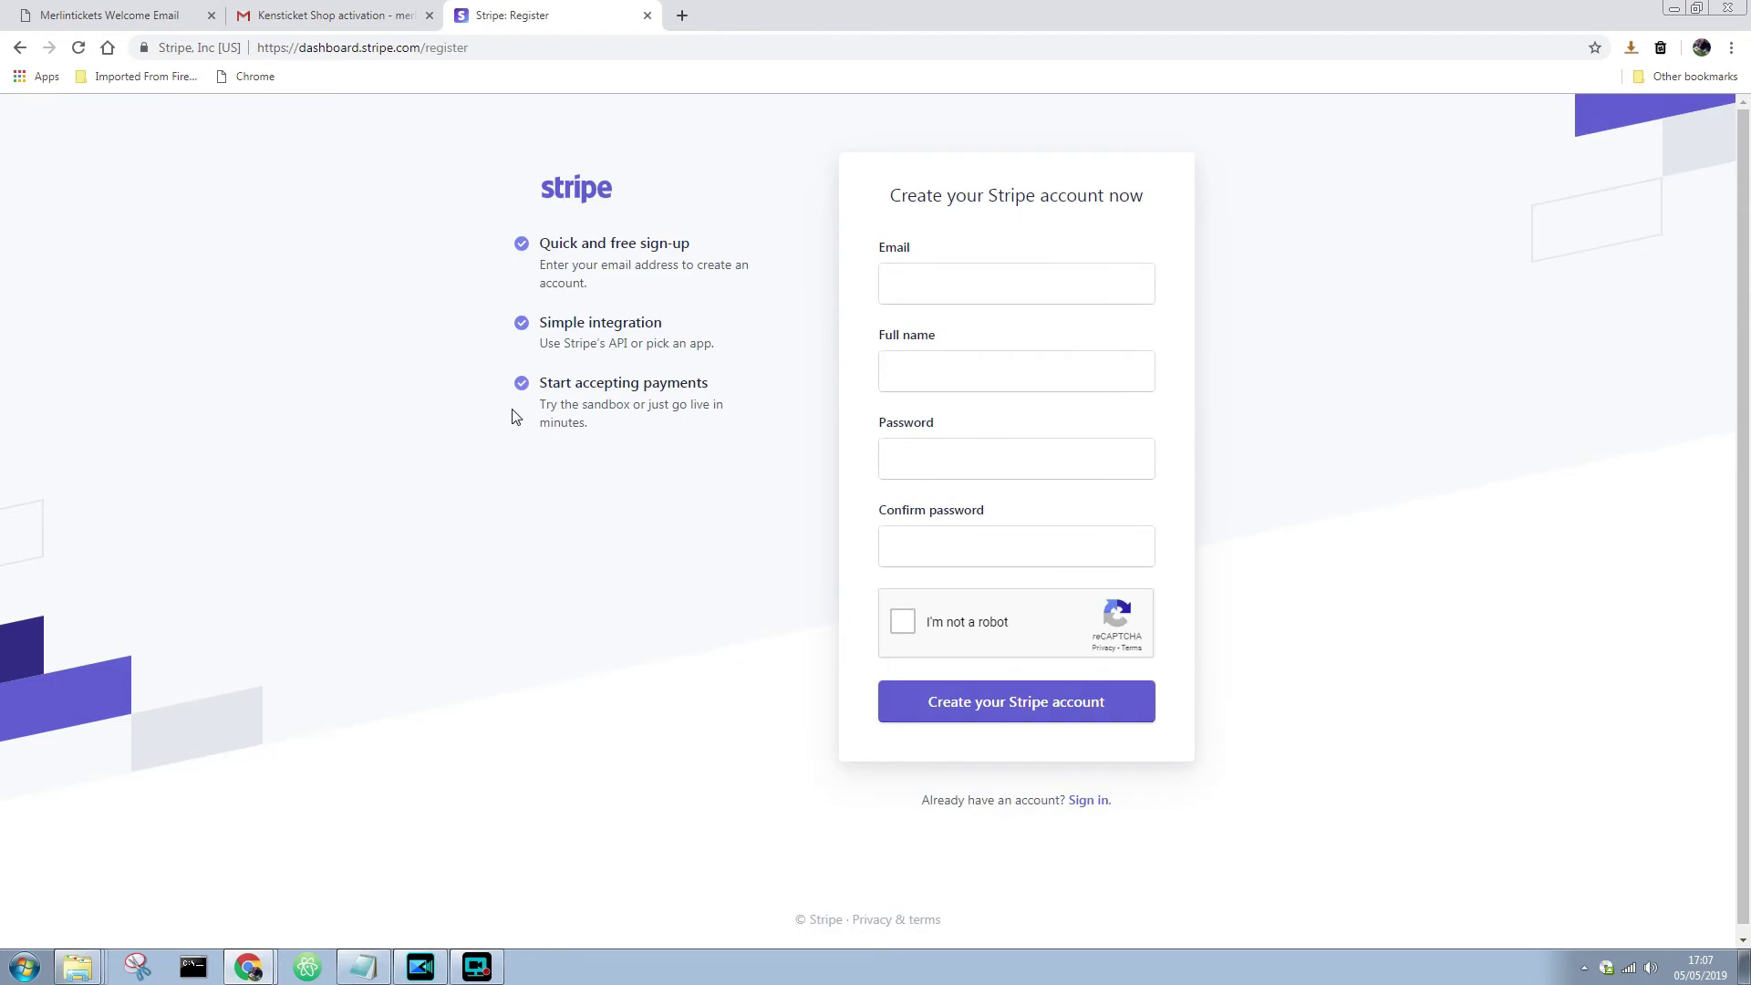
pyautogui.click(648, 17)
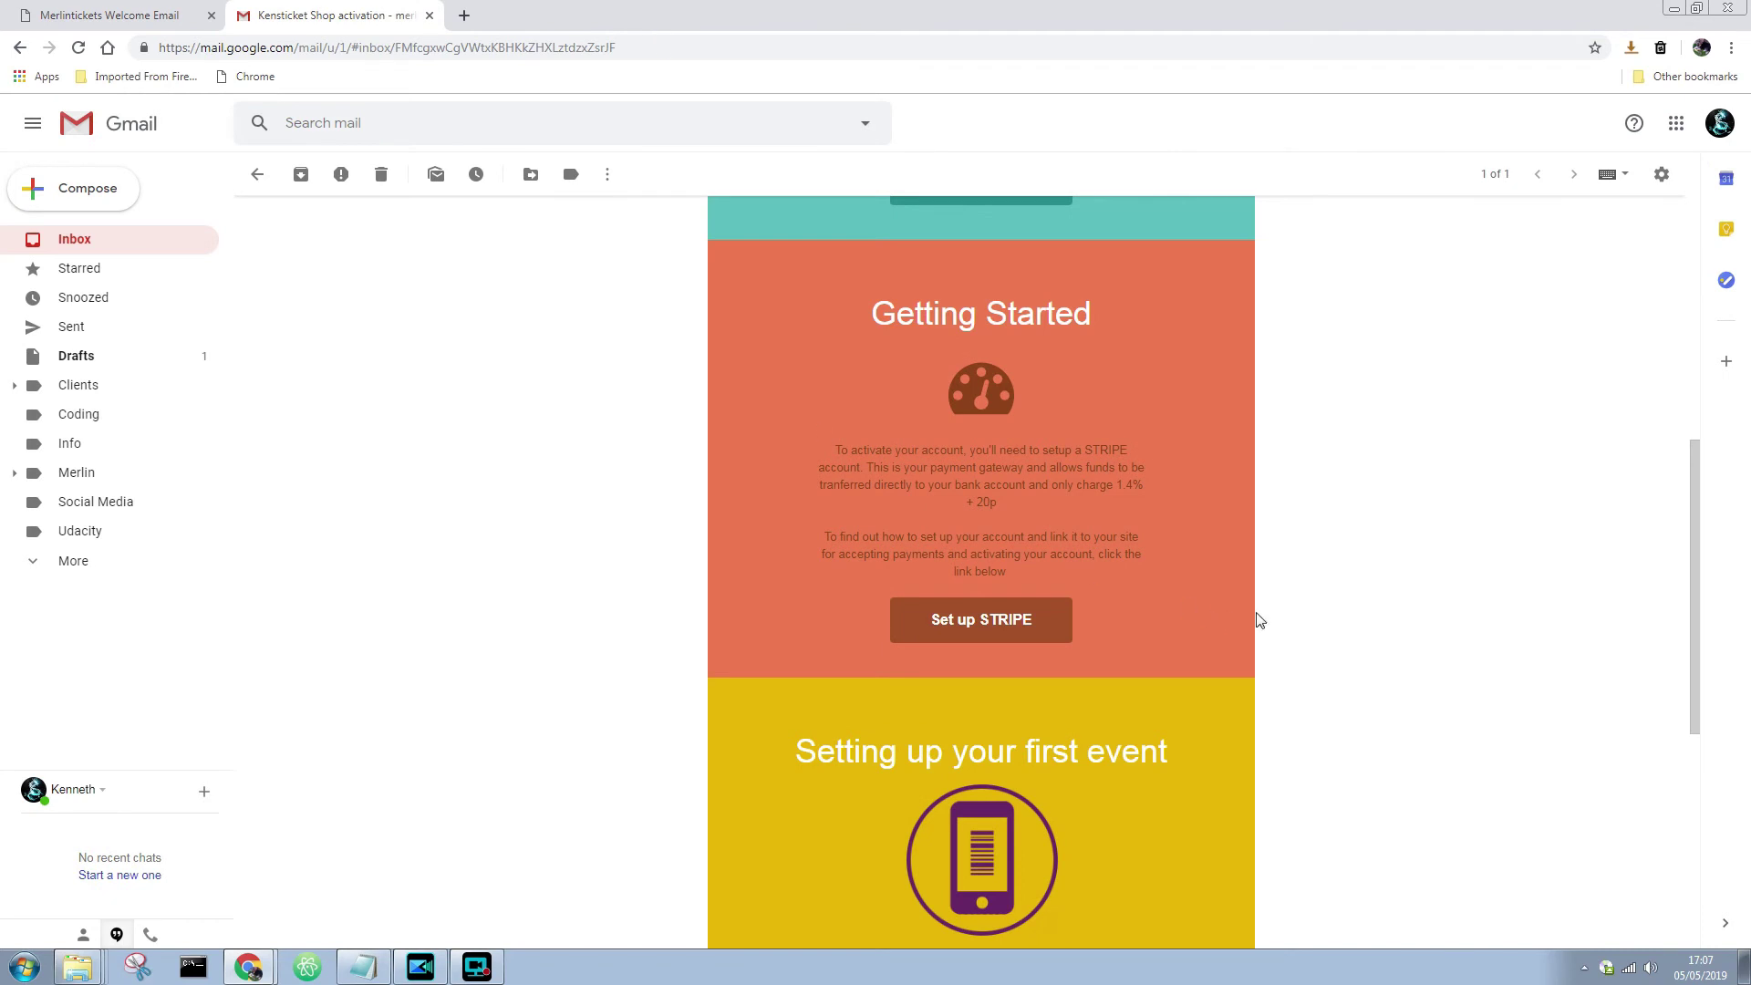
pyautogui.scroll(-3, 1258, 618)
pyautogui.scroll(-3, 1259, 619)
pyautogui.scroll(2, 1258, 619)
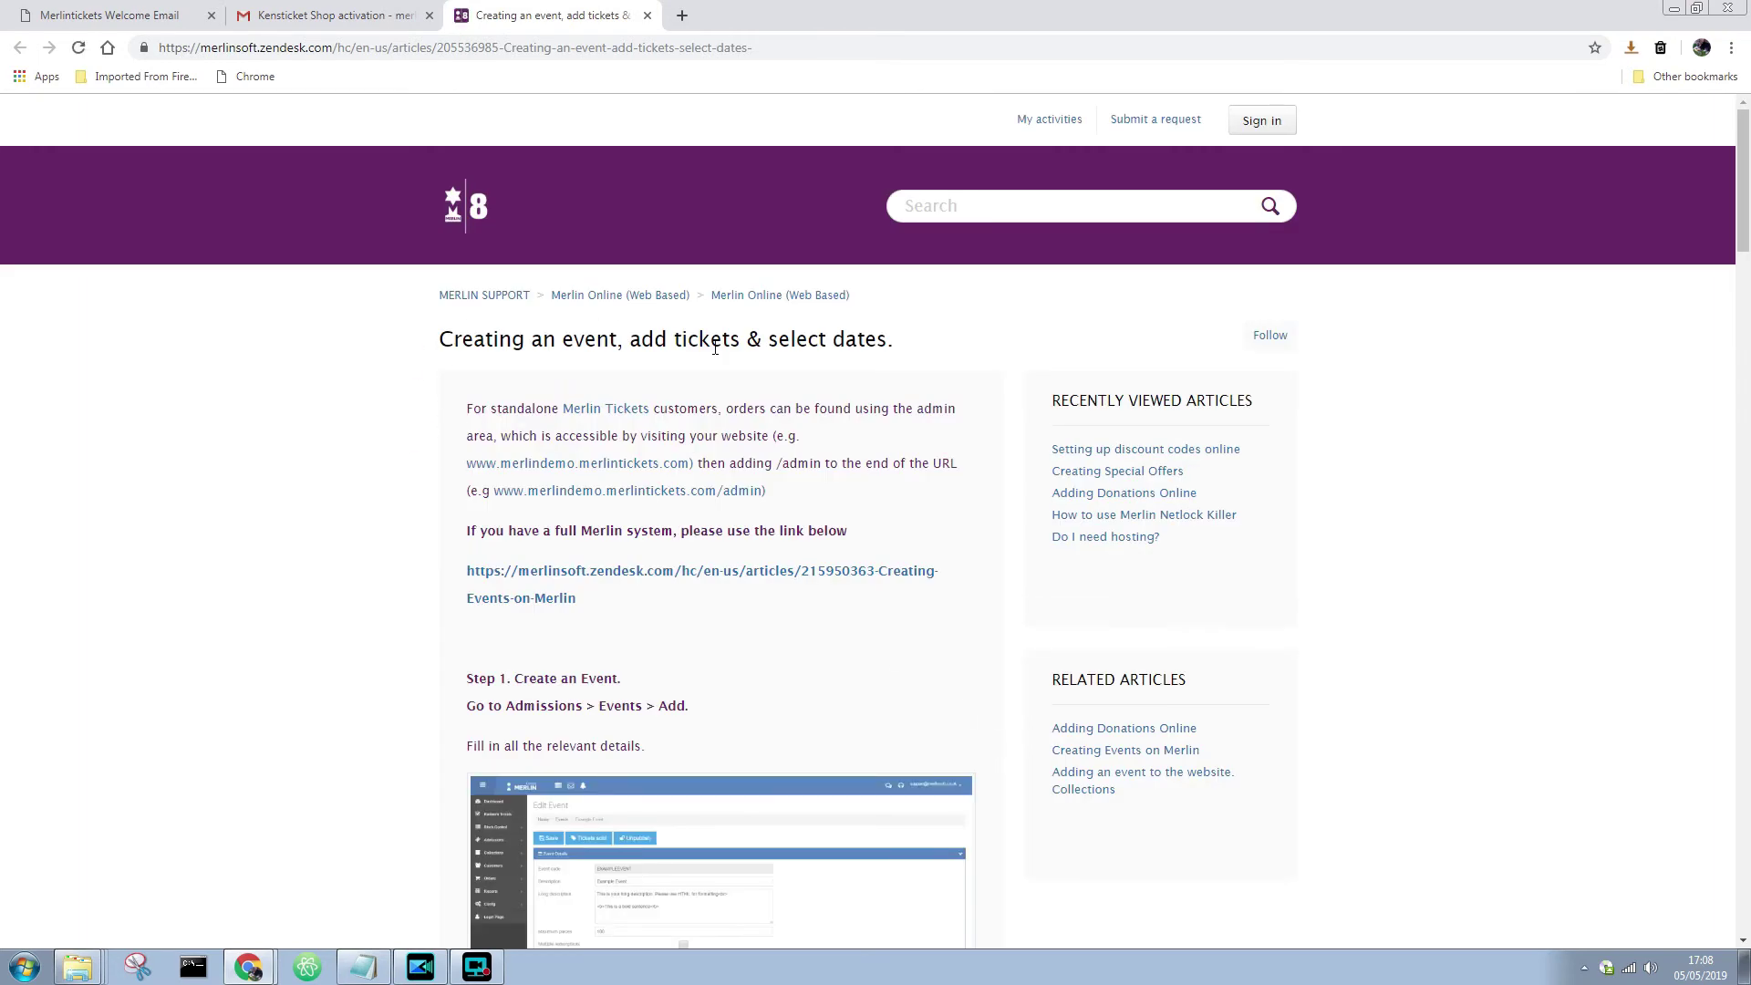
# - Read through the Merlin Support guide on creating an event
pyautogui.scroll(-3, 419, 517)
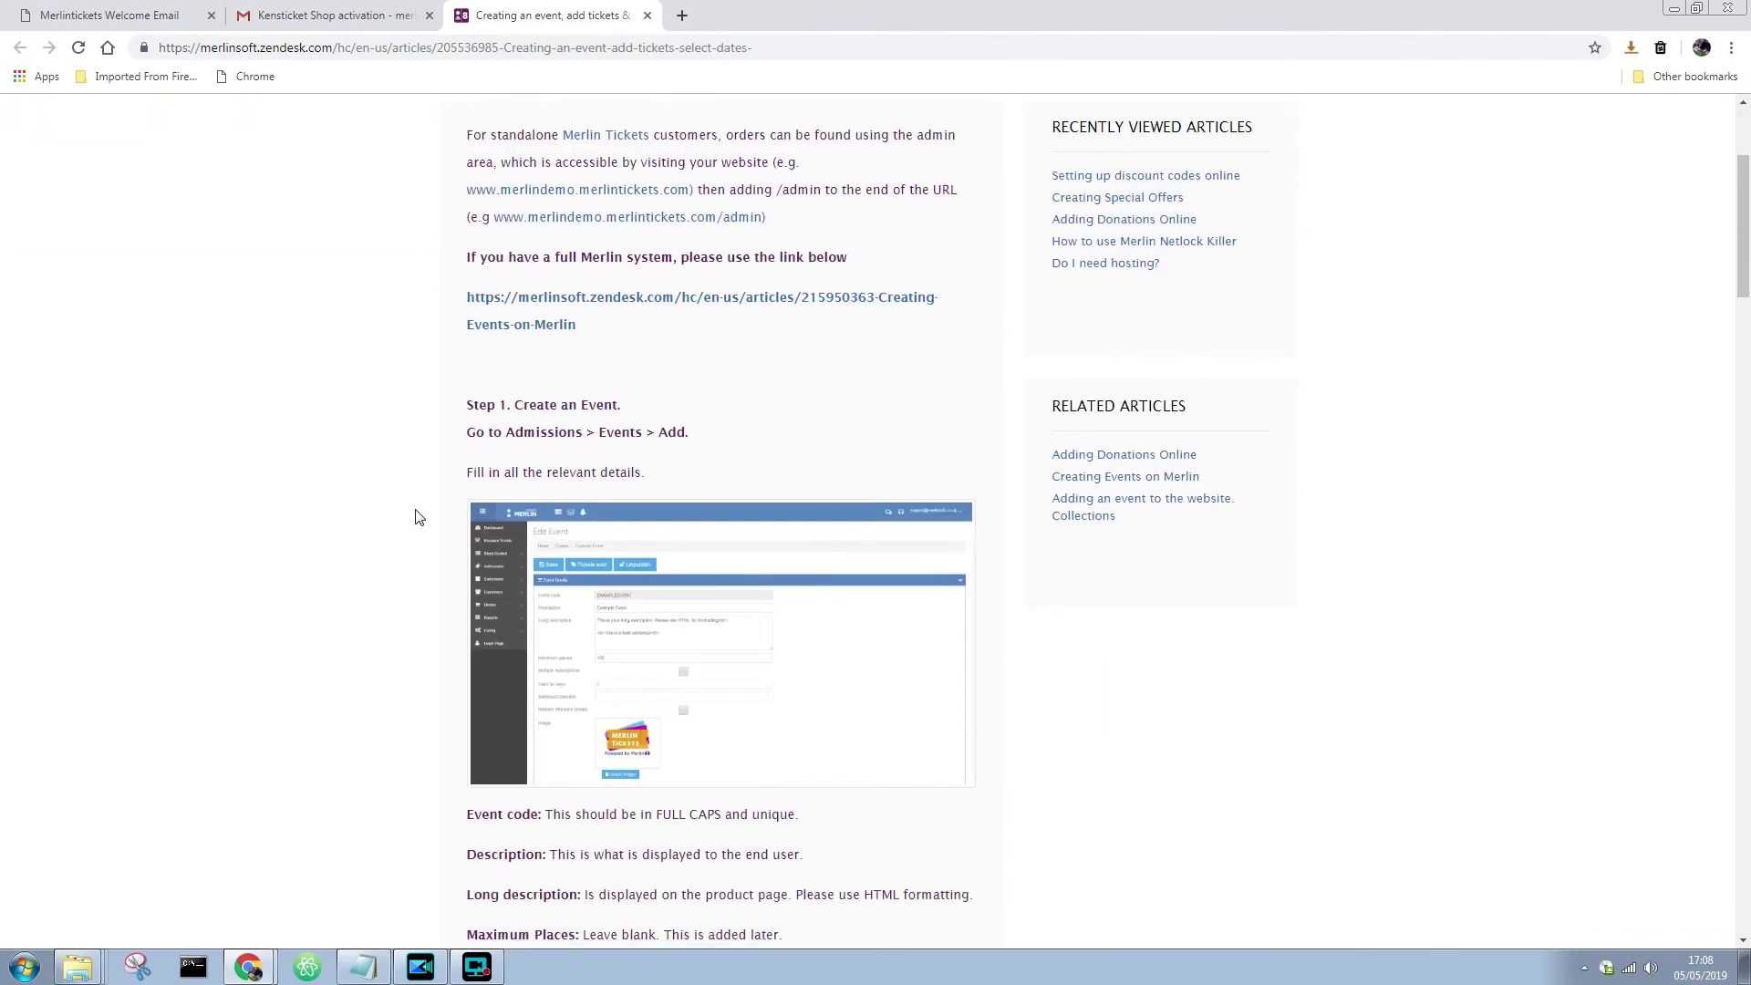
pyautogui.scroll(-2, 420, 517)
pyautogui.scroll(-3, 856, 540)
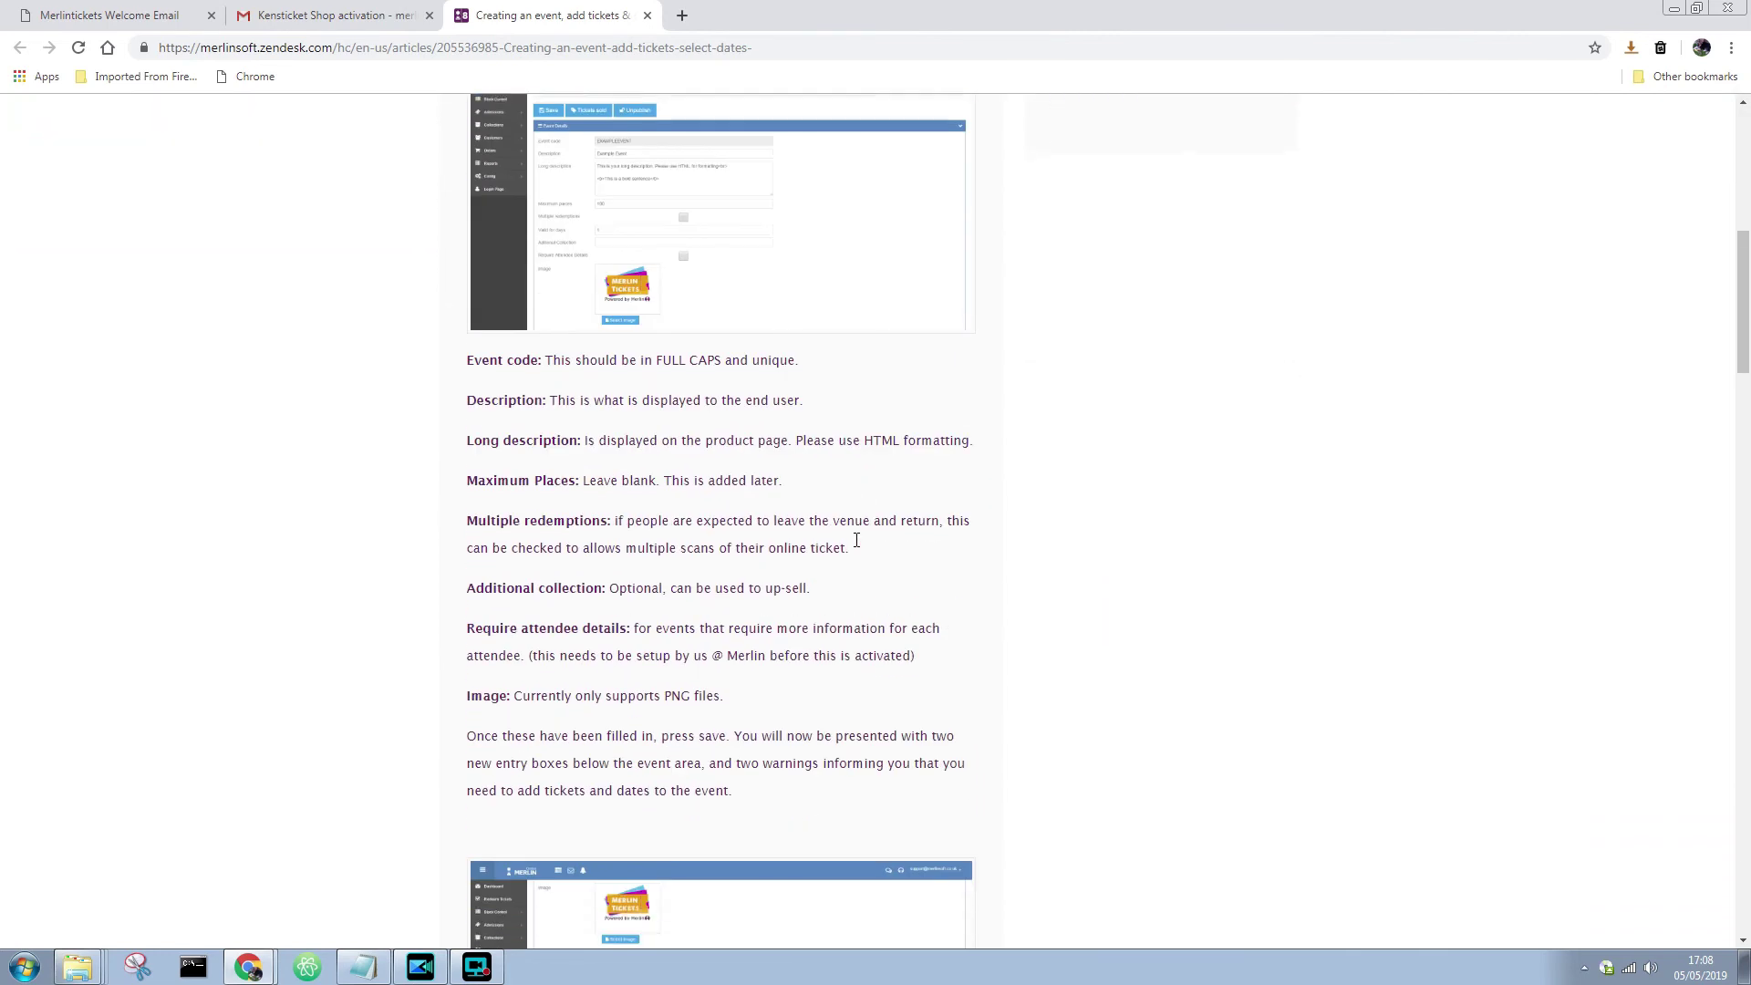
pyautogui.scroll(-5, 857, 540)
pyautogui.scroll(2, 859, 536)
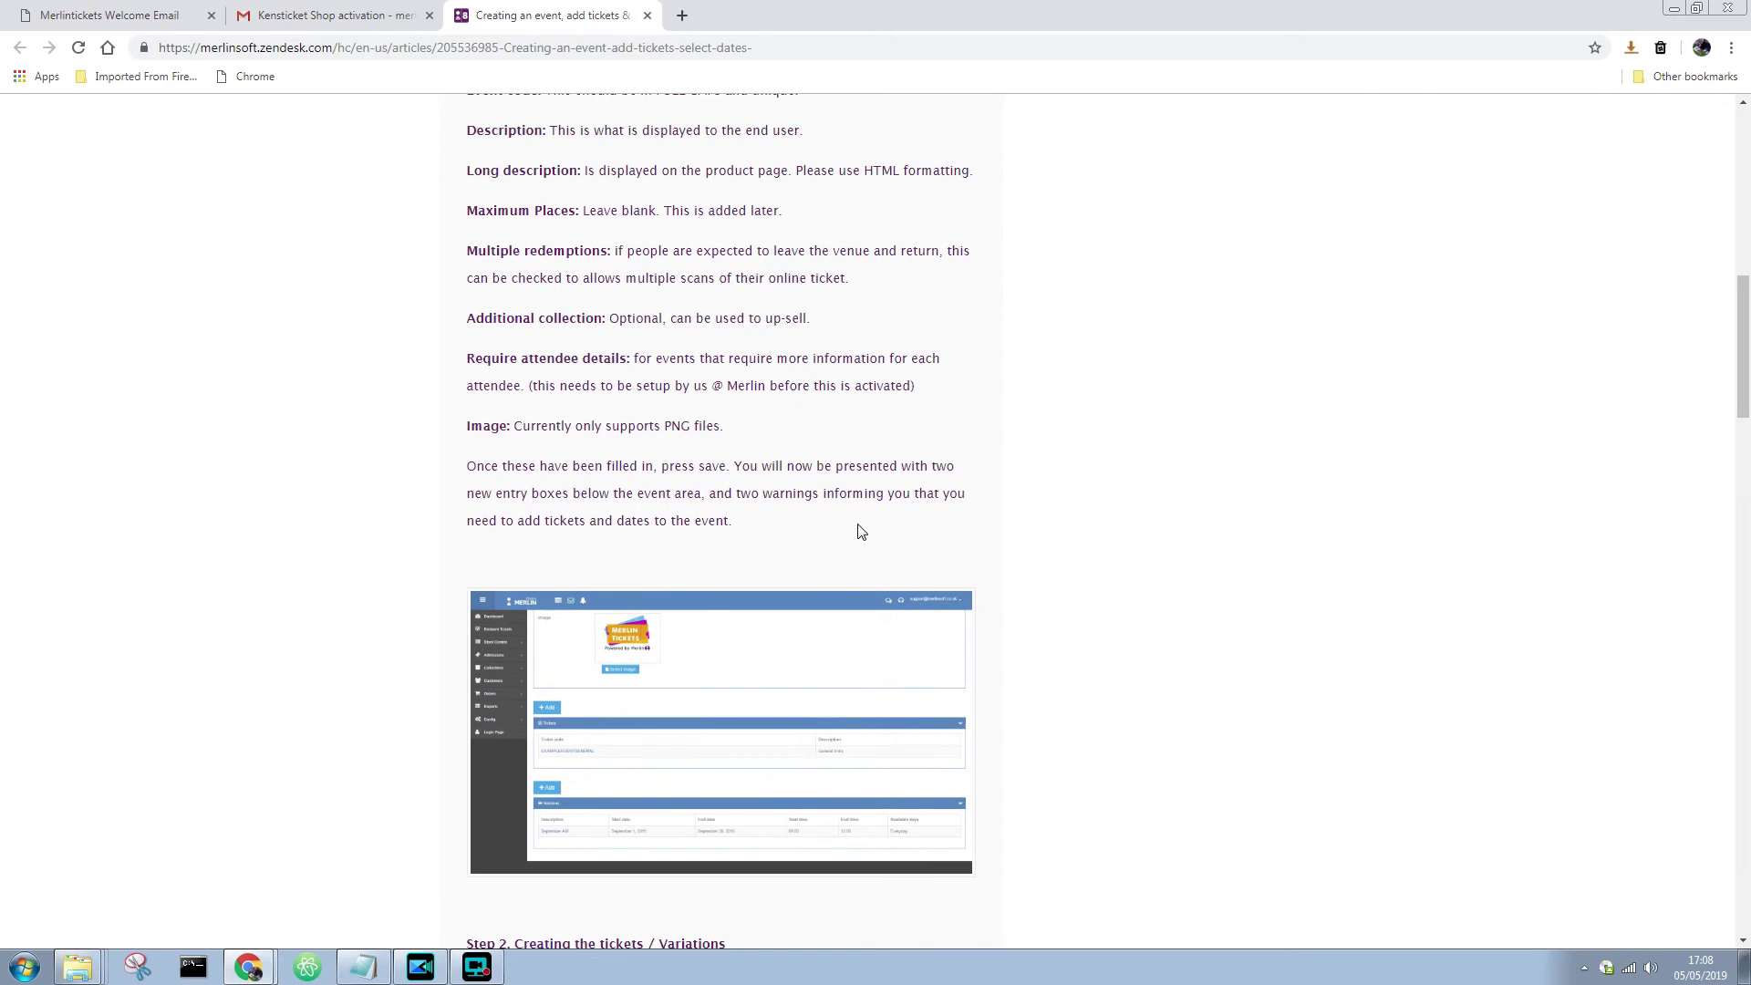
pyautogui.scroll(10, 861, 532)
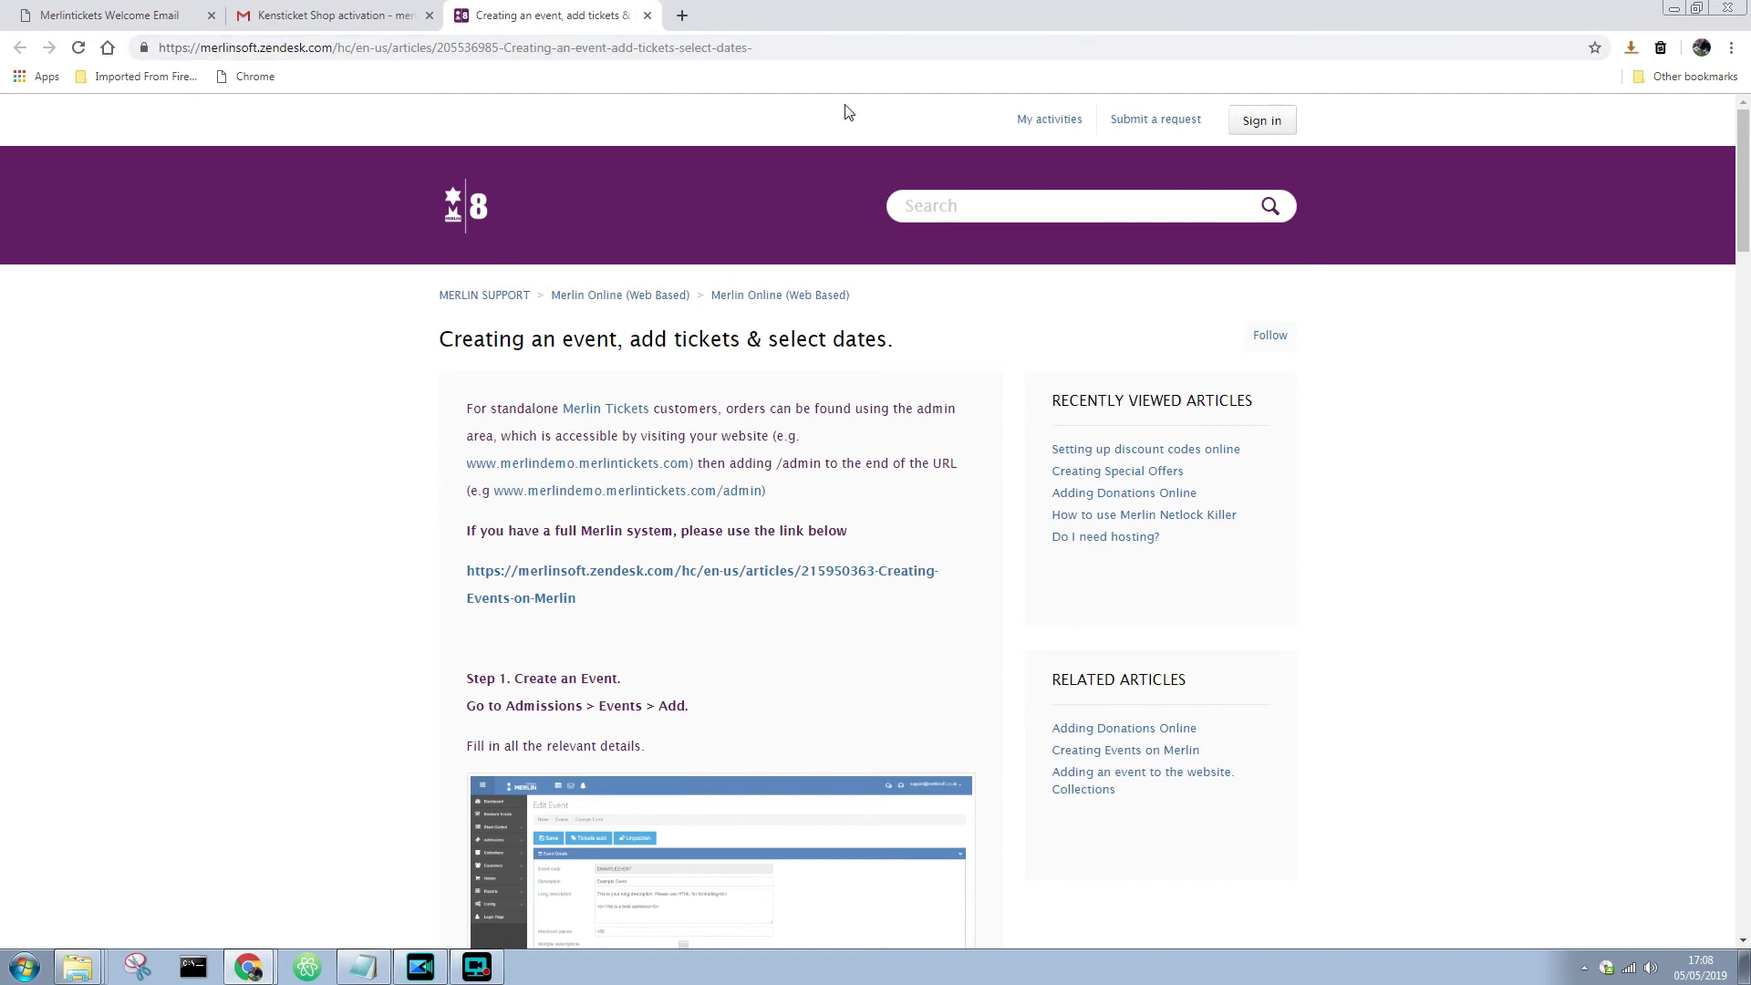
# - Browse the Merlin Online (Web Based) help articles, then close the help site
pyautogui.click(483, 295)
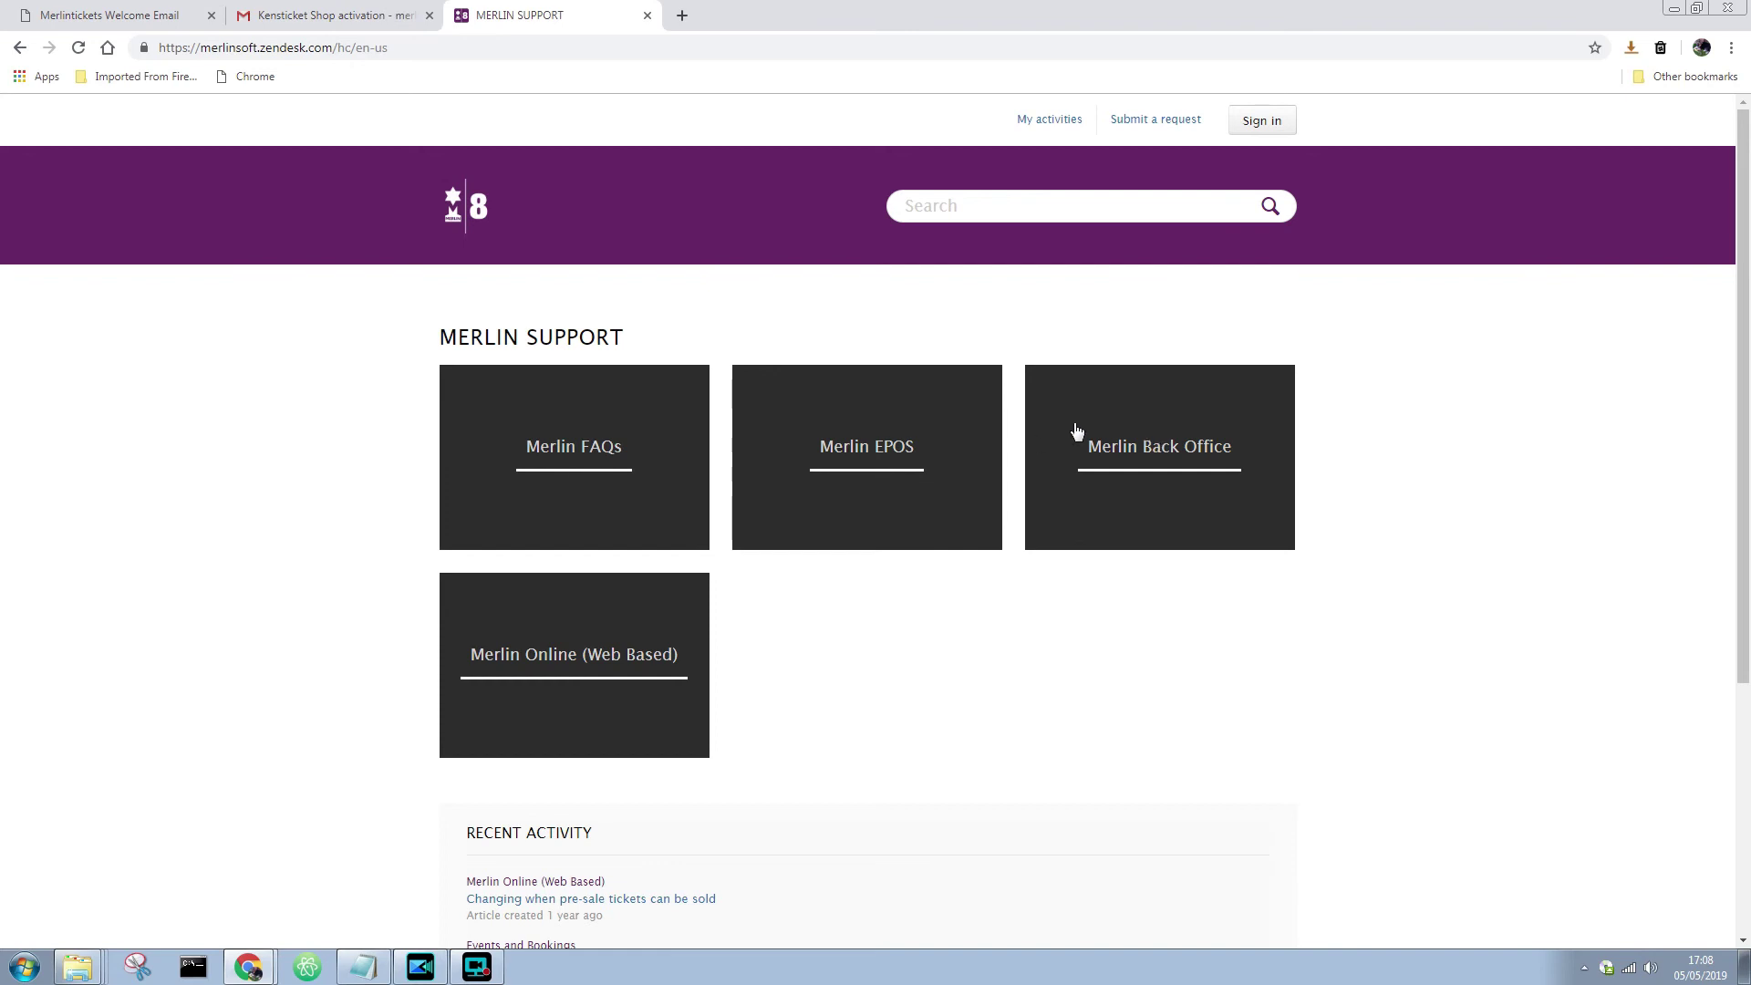
pyautogui.click(618, 655)
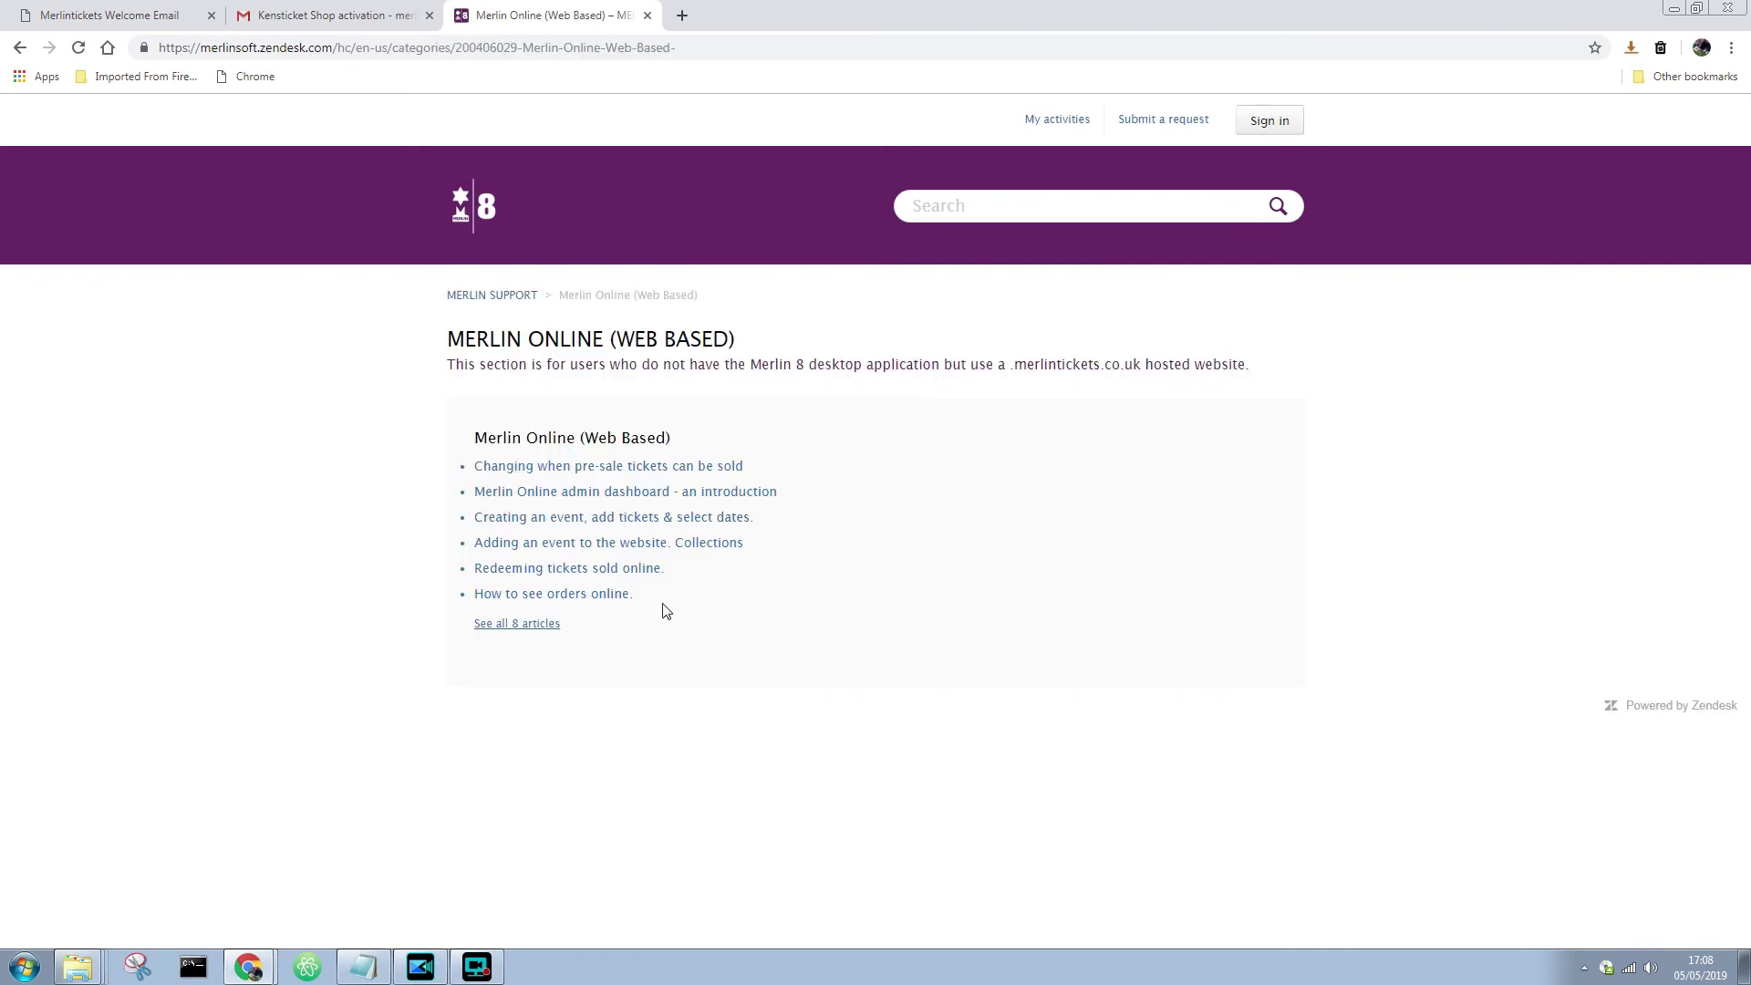
pyautogui.click(648, 16)
pyautogui.scroll(-2, 552, 577)
pyautogui.scroll(-1, 552, 576)
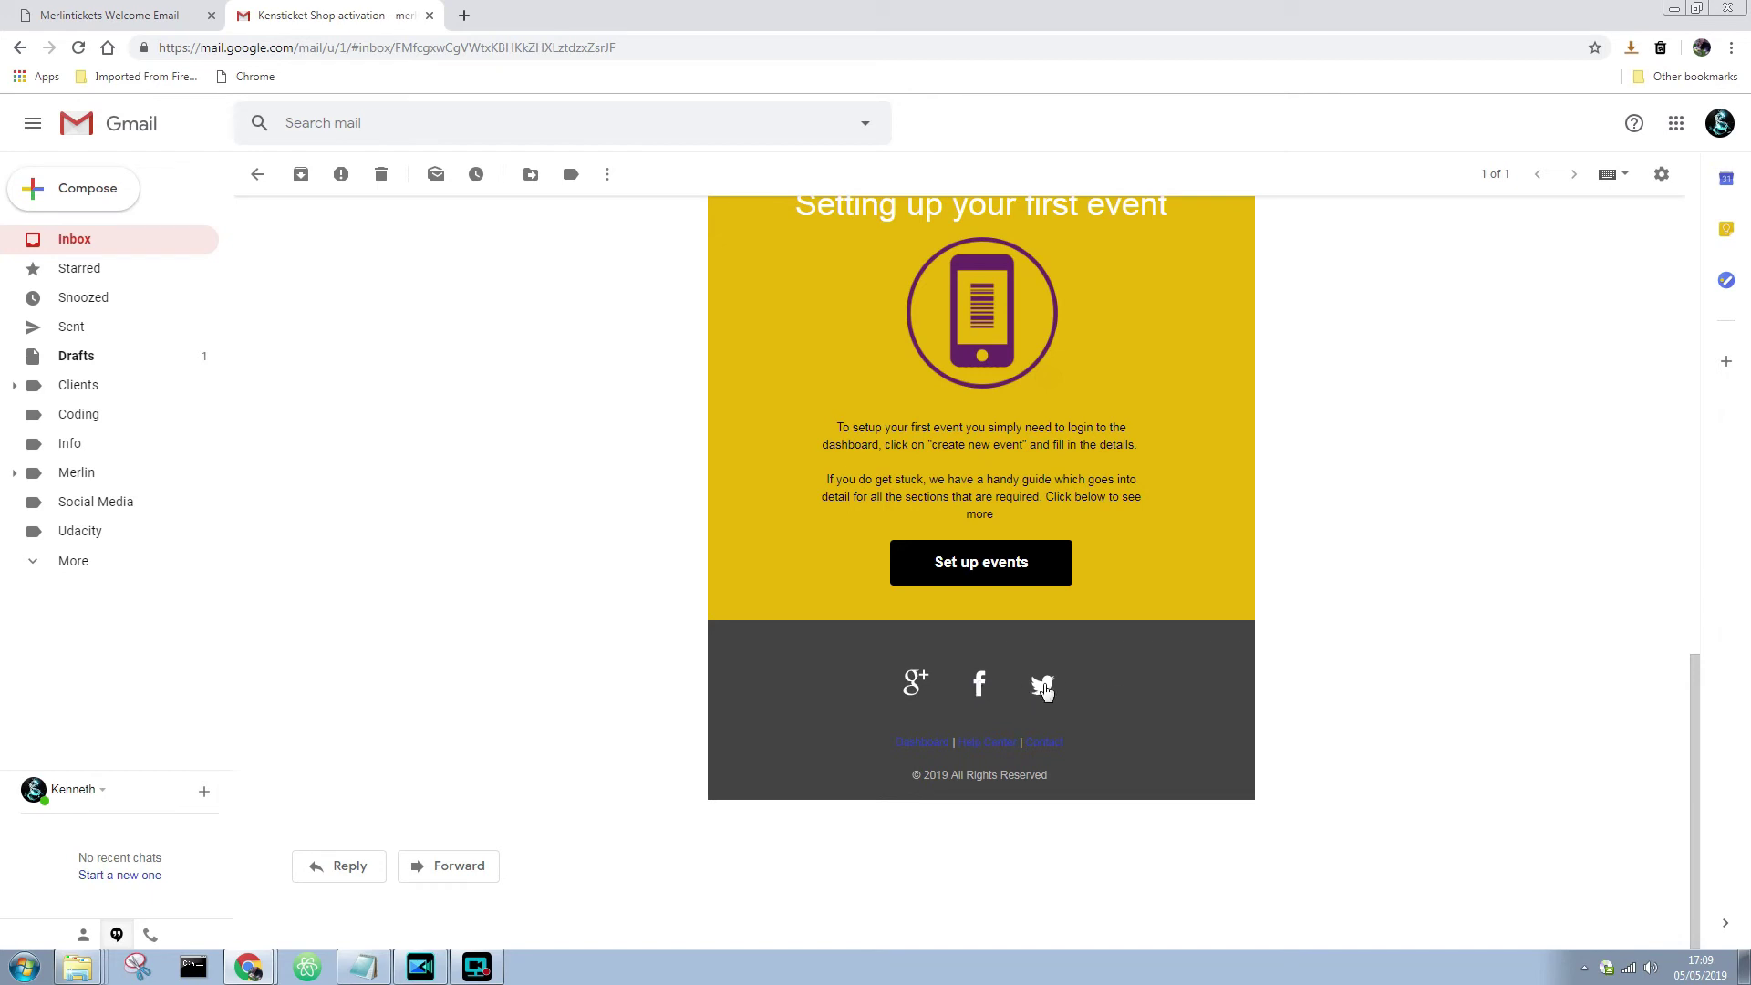
# - Scroll back up to the top of the welcome email
pyautogui.scroll(12, 1184, 631)
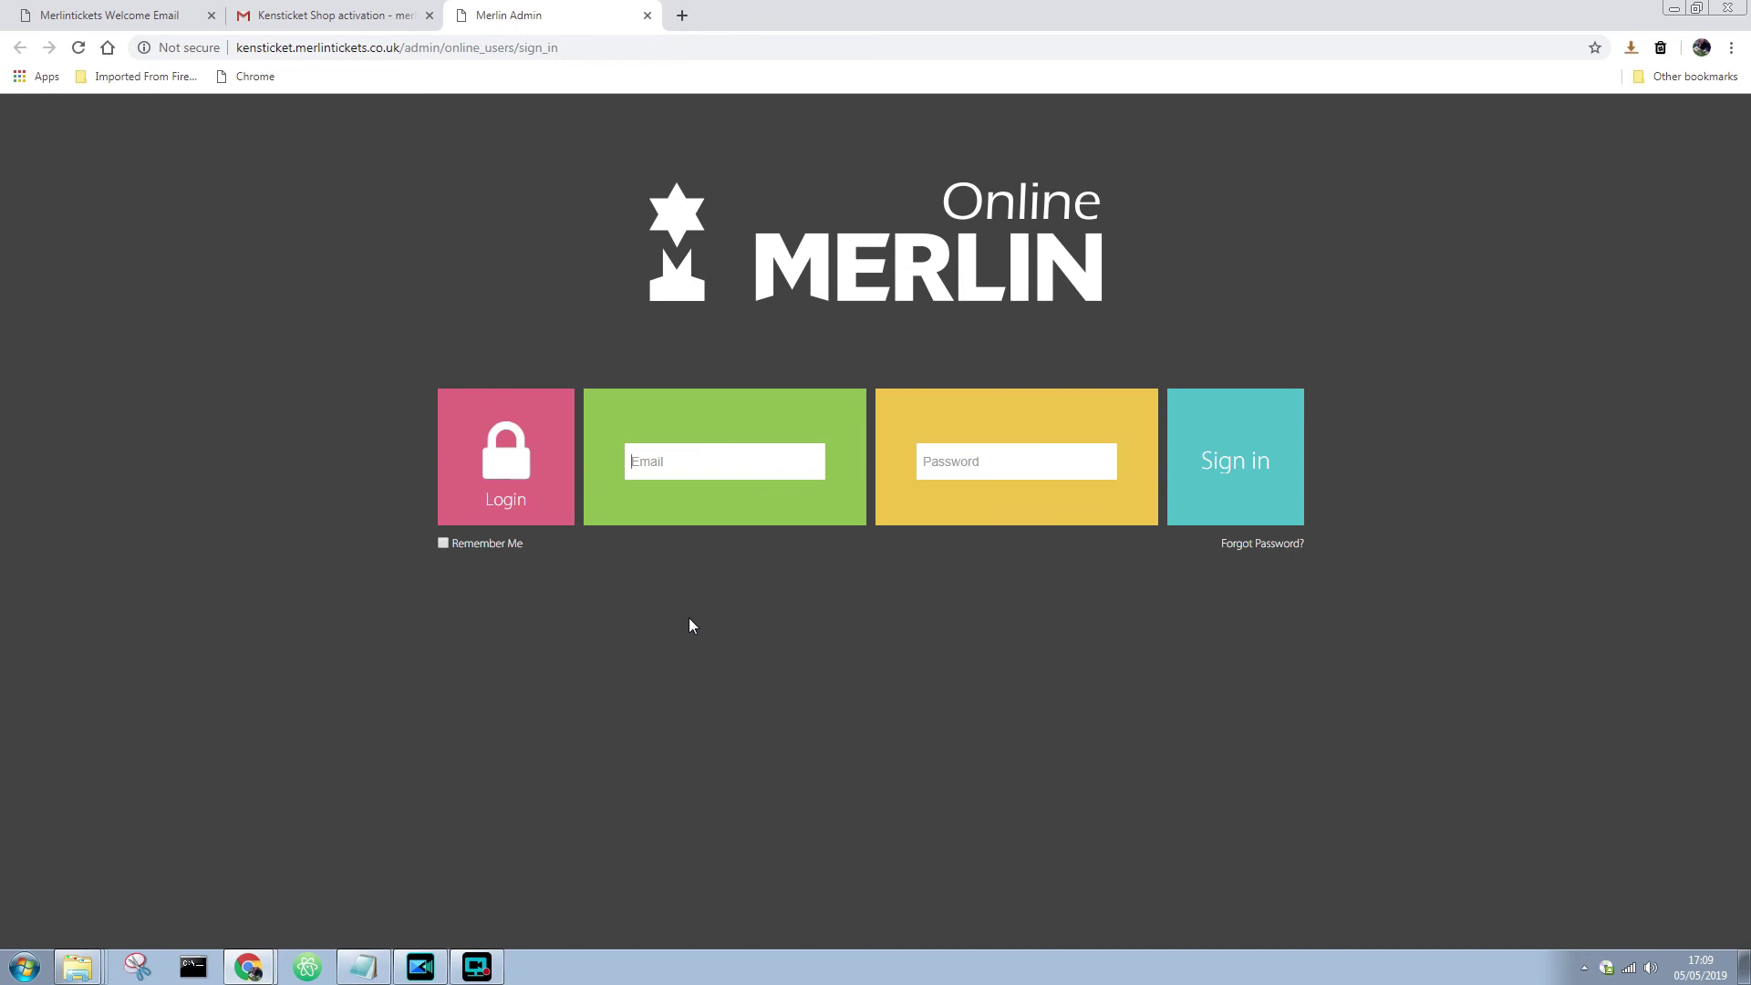
# - Log in to the kensticket admin with the site's login email and password
pyautogui.click(675, 462)
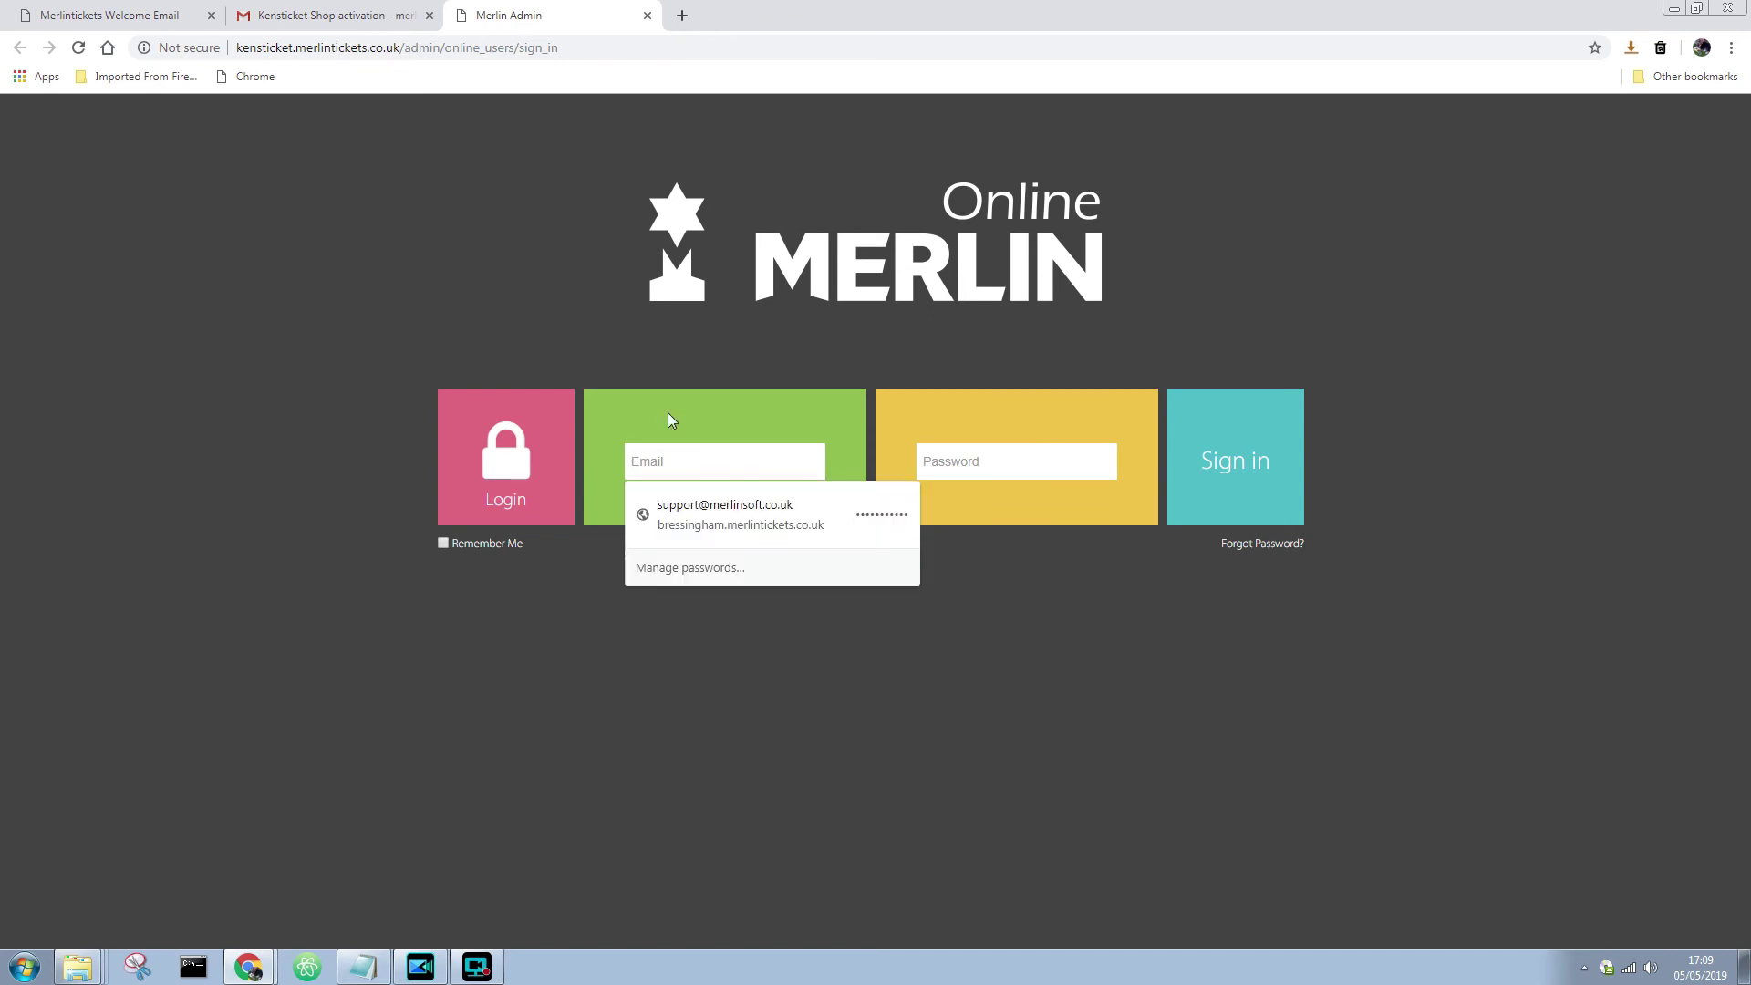
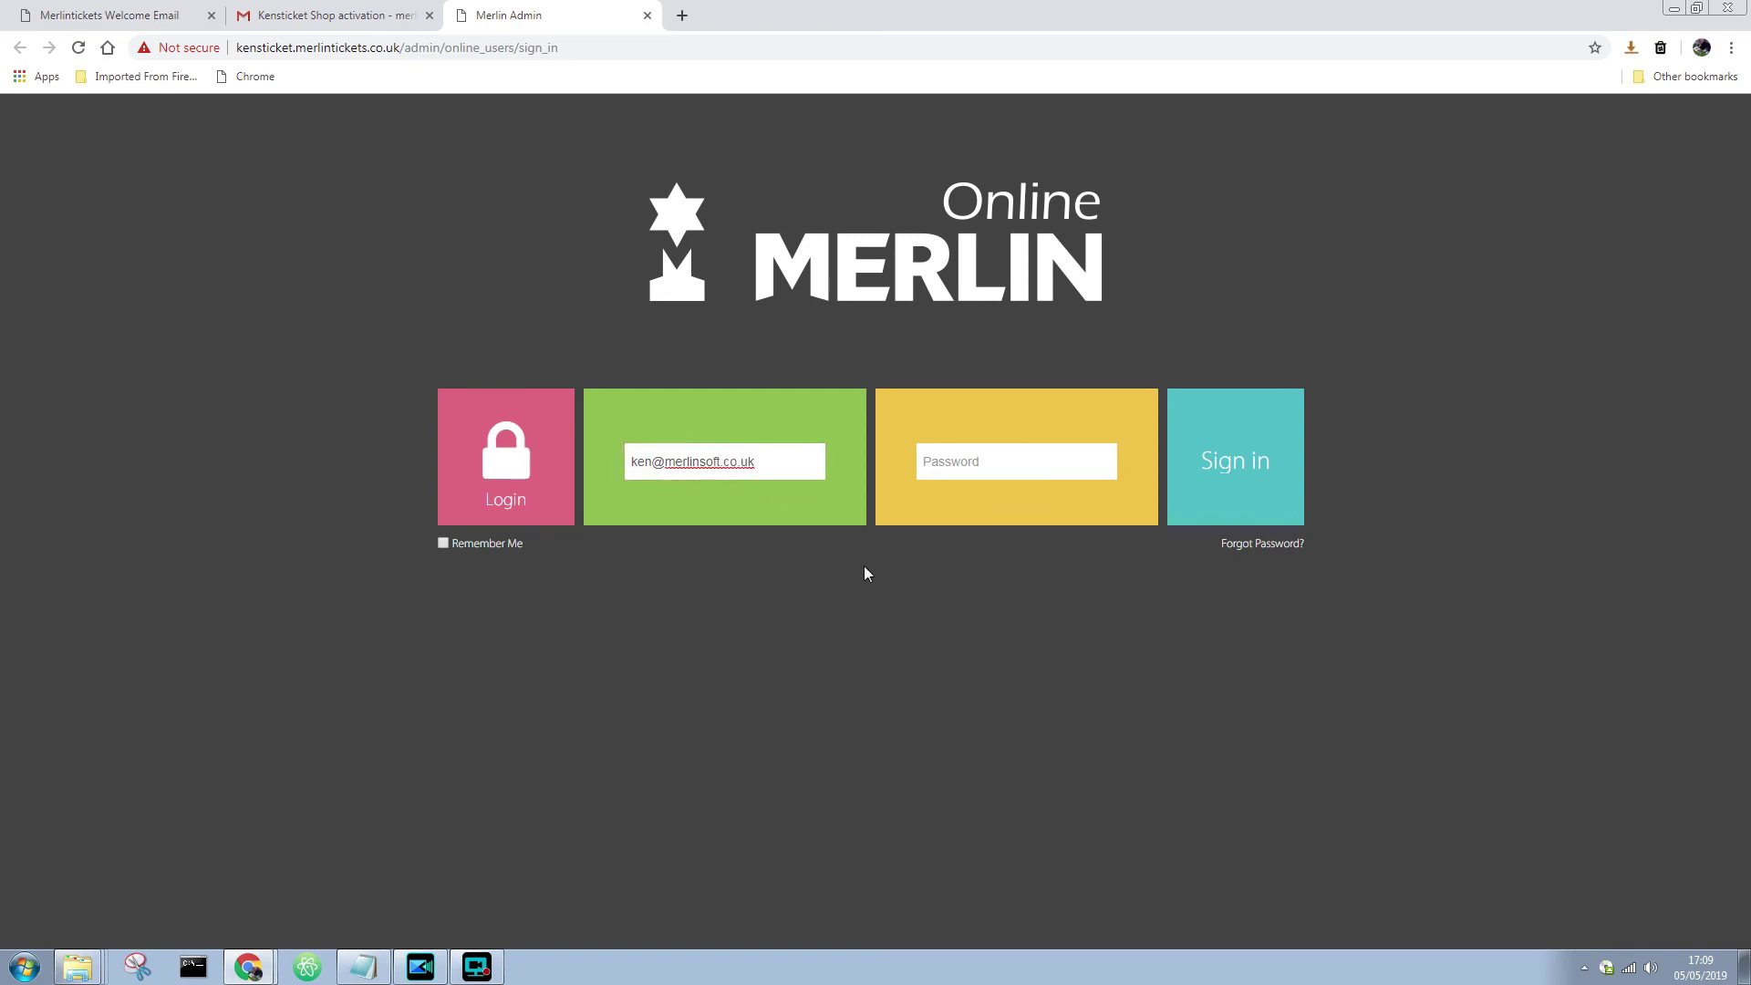
pyautogui.click(1025, 461)
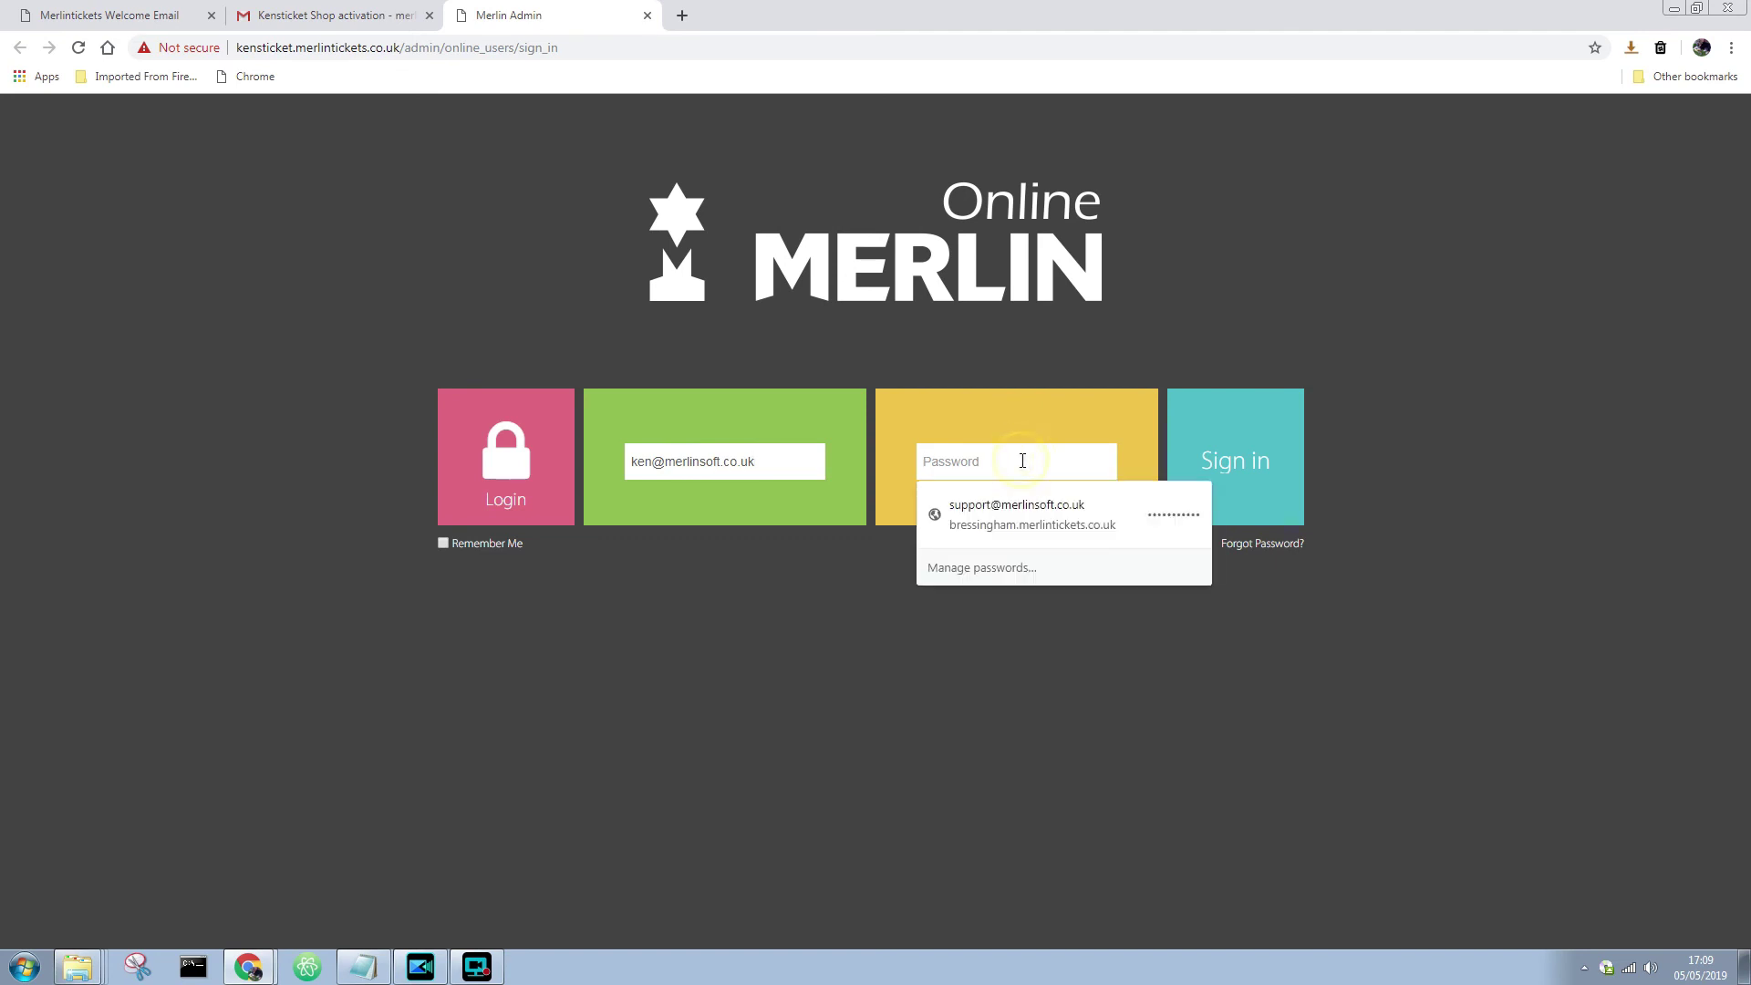
pyautogui.write('•••••••••••')
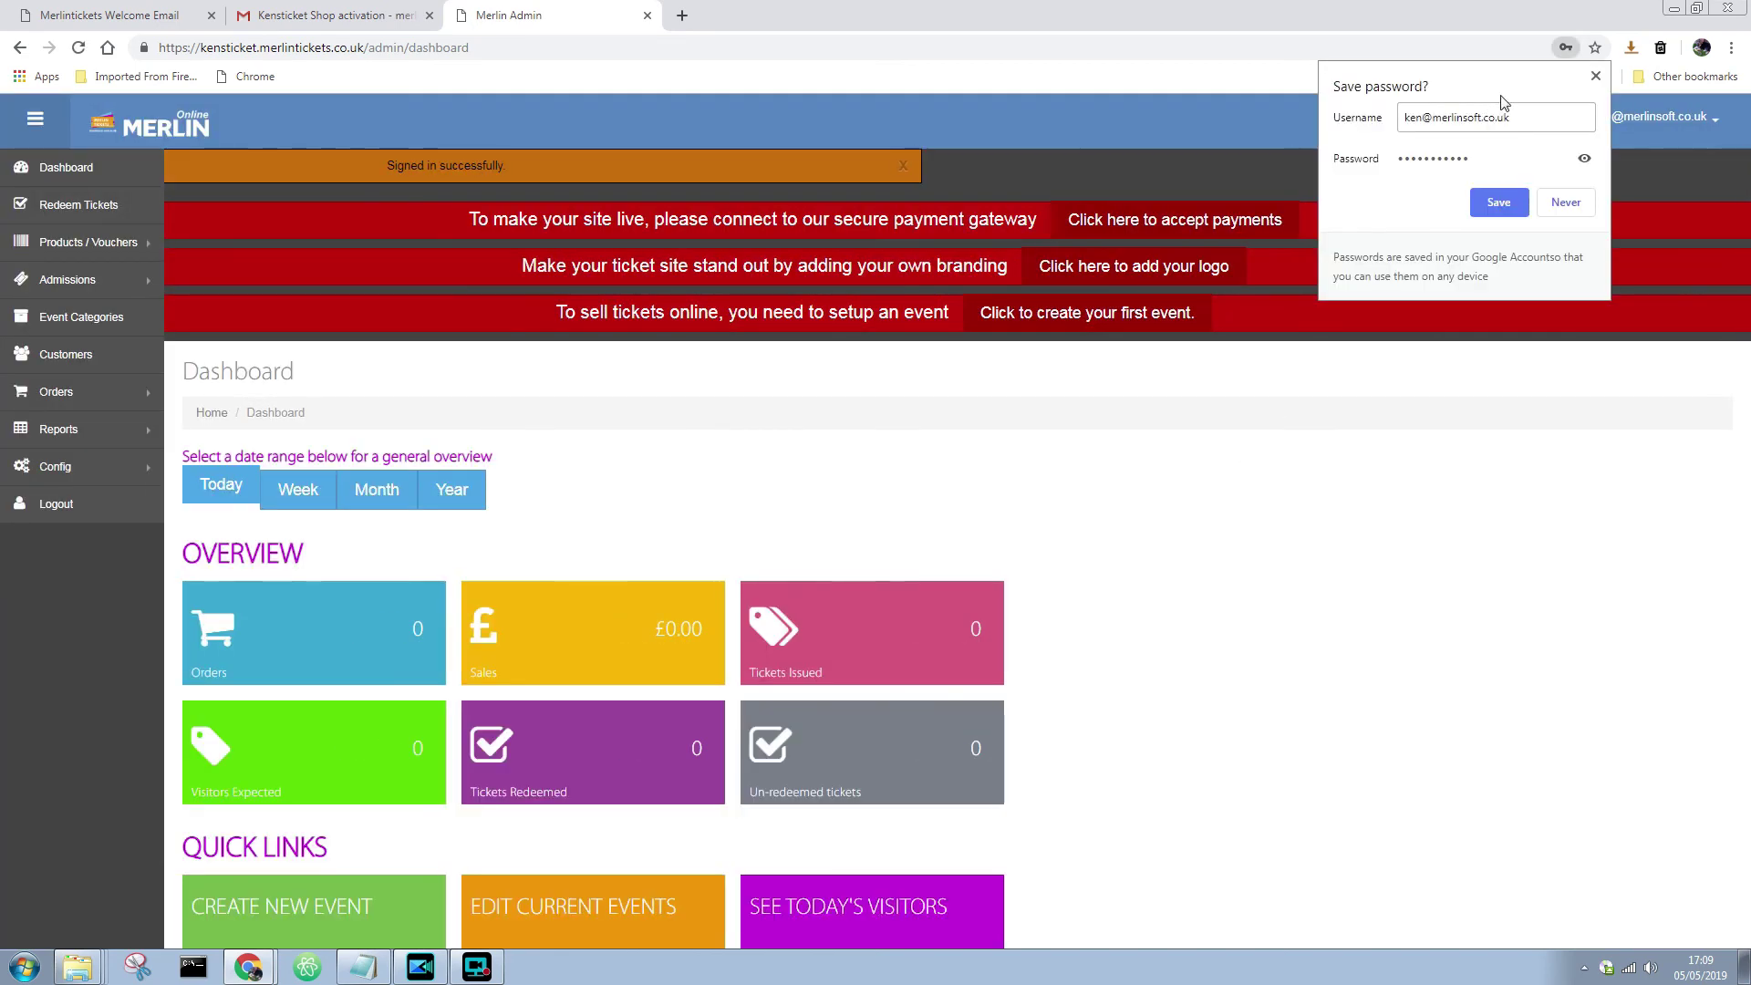
# - Dismiss Chrome's password prompt and check the dashboard's empty May 2019 Events Calendar
pyautogui.click(1595, 76)
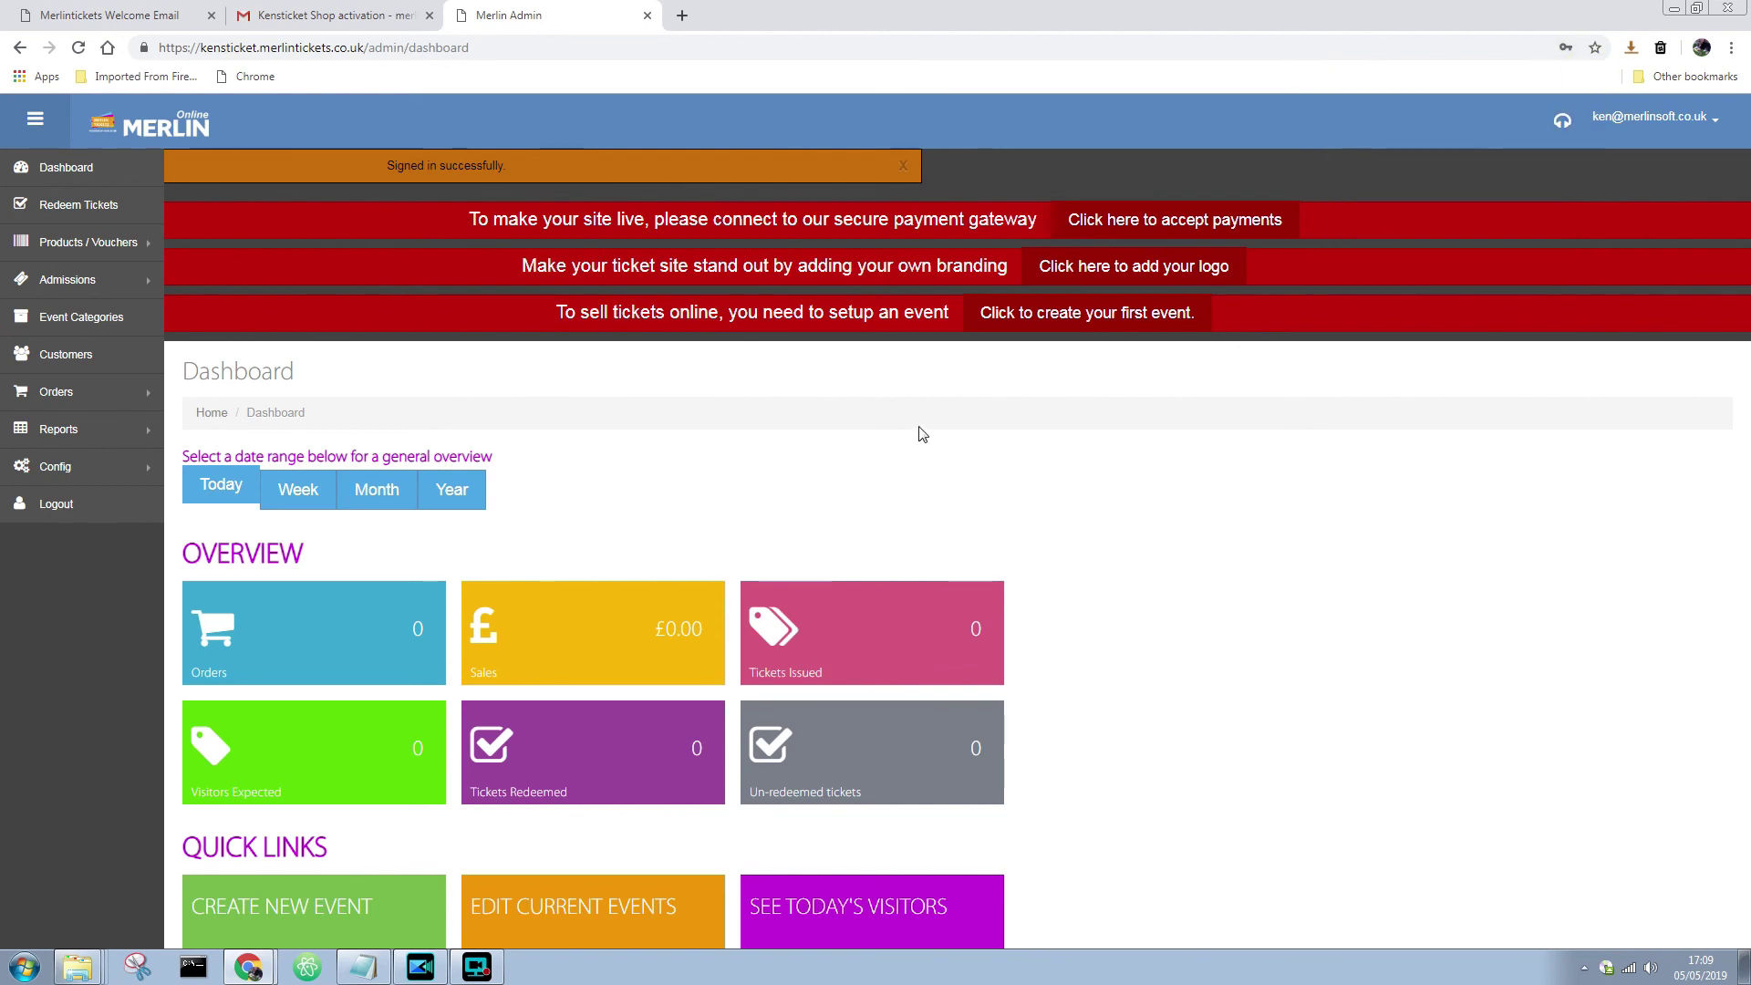
pyautogui.scroll(-9, 949, 449)
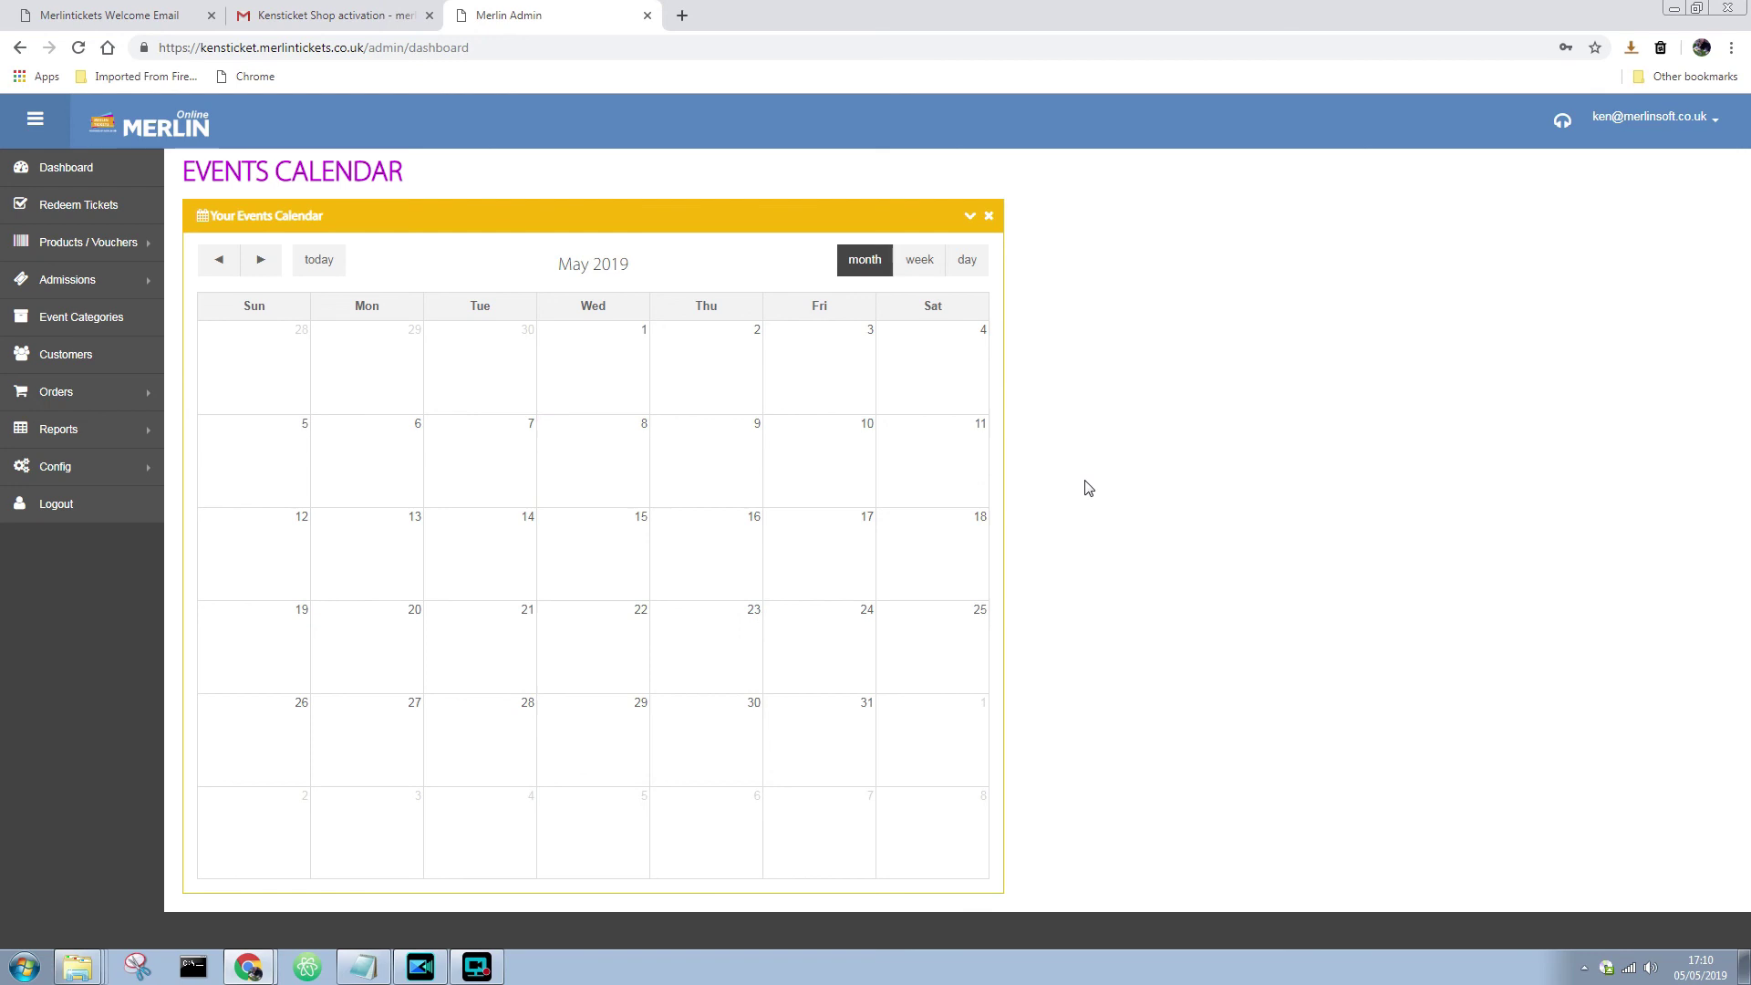
pyautogui.scroll(9, 1089, 490)
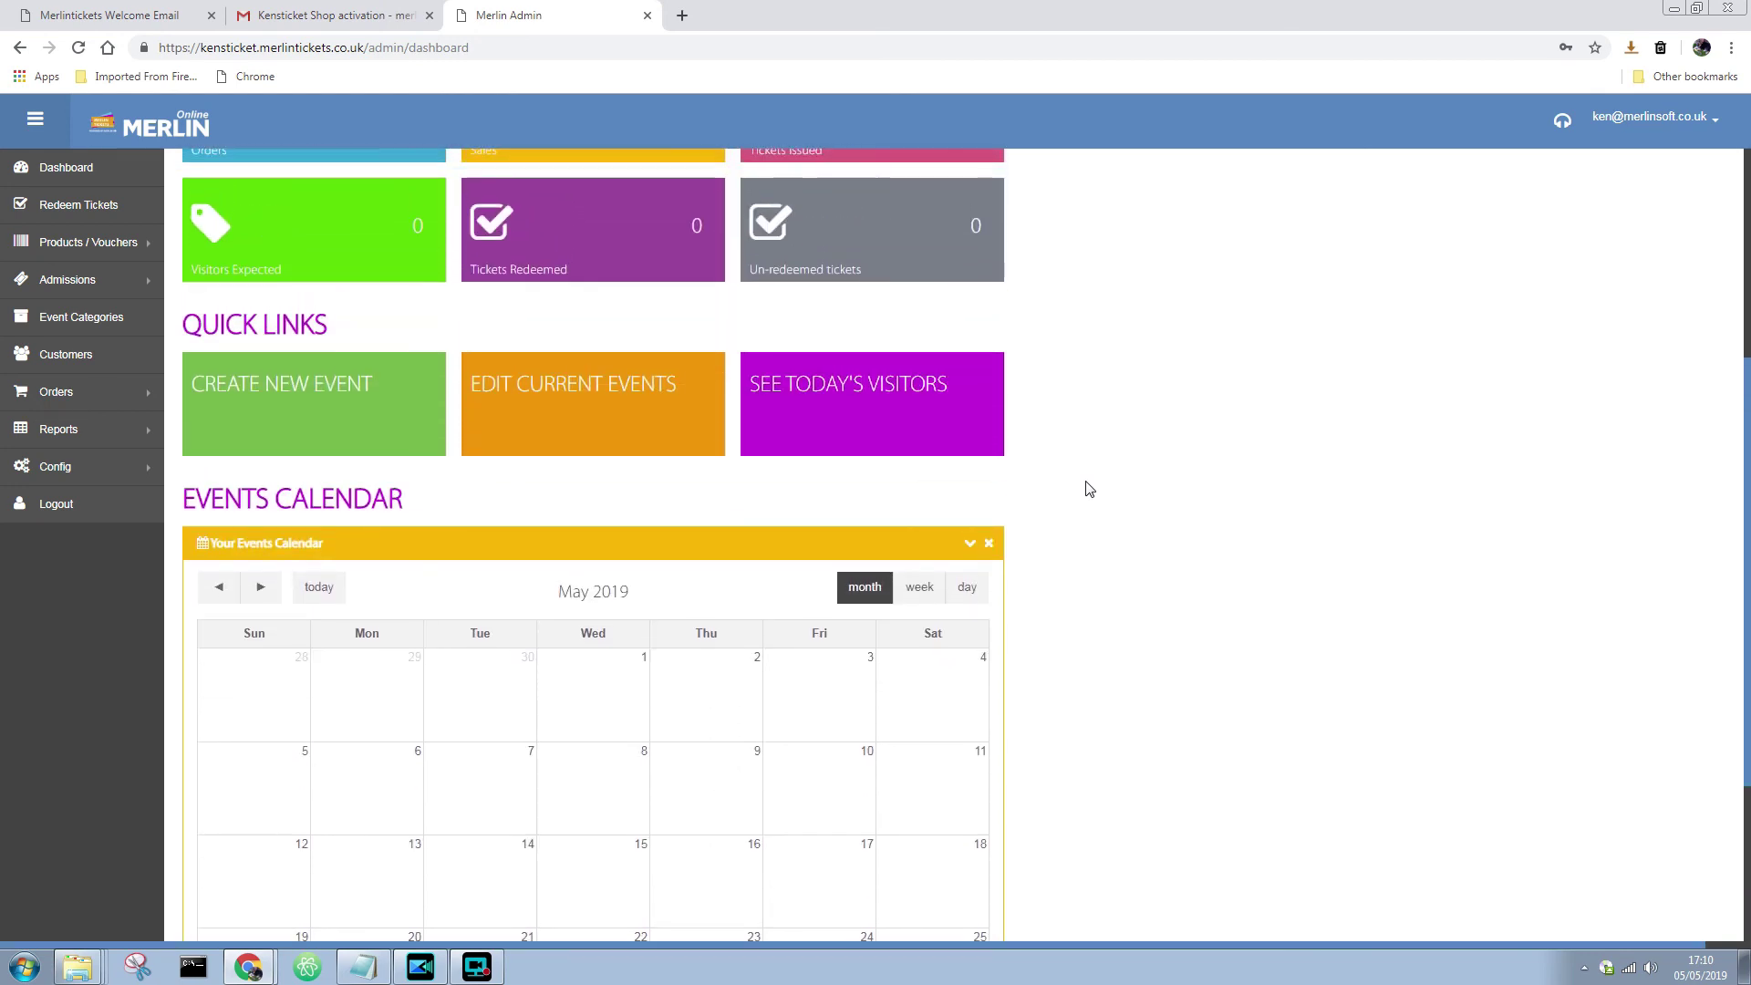